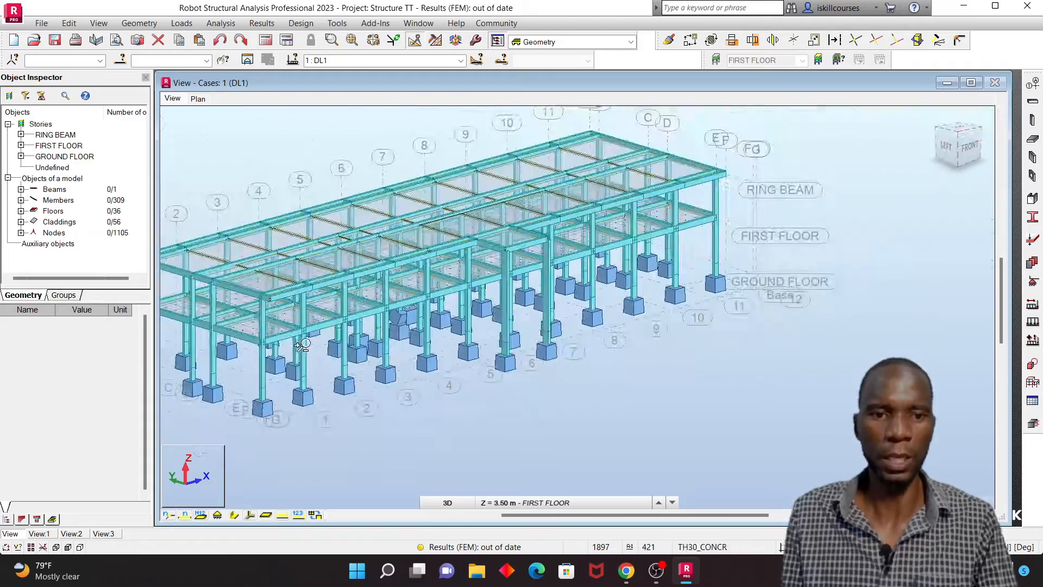
Examine the building frame in the 3D view and the earlier Robot loads video on the YouTube channel in Chrome
scroll(468, 315, "up", 5)
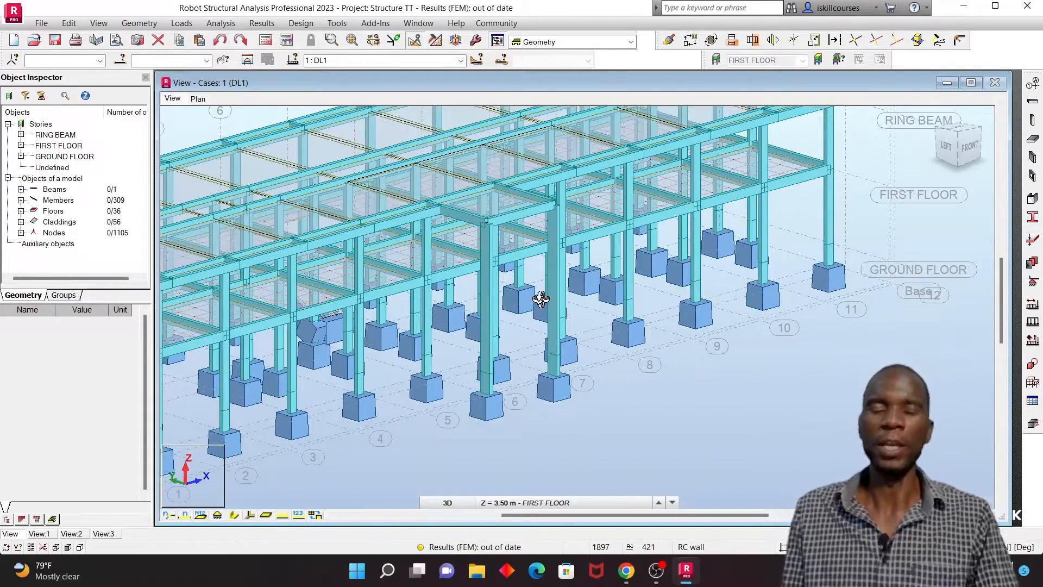
scroll(532, 260, "down", 2)
scroll(569, 229, "down", 2)
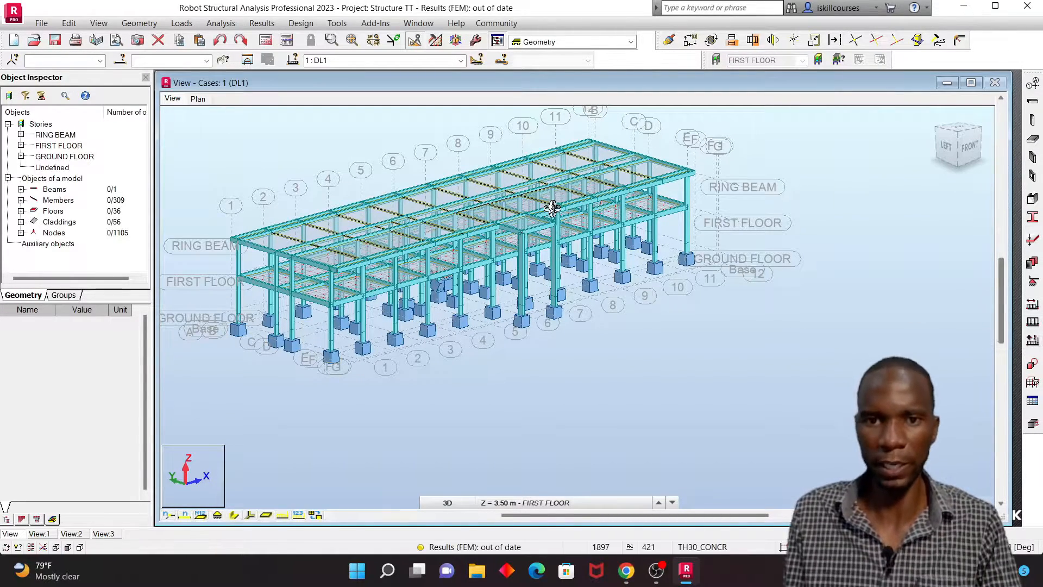
scroll(574, 285, "up", 3)
scroll(583, 256, "down", 2)
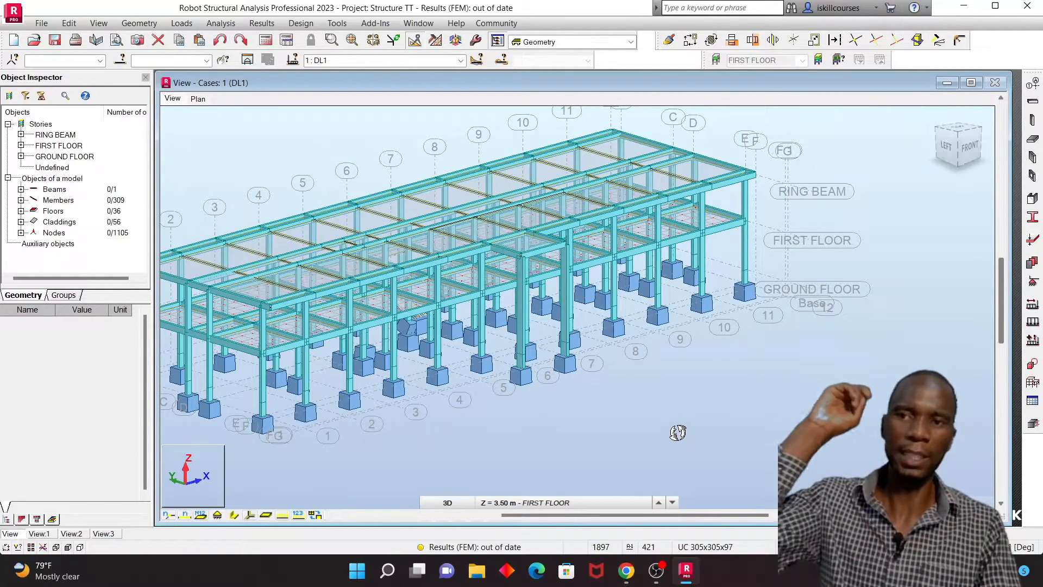
left_click(627, 570)
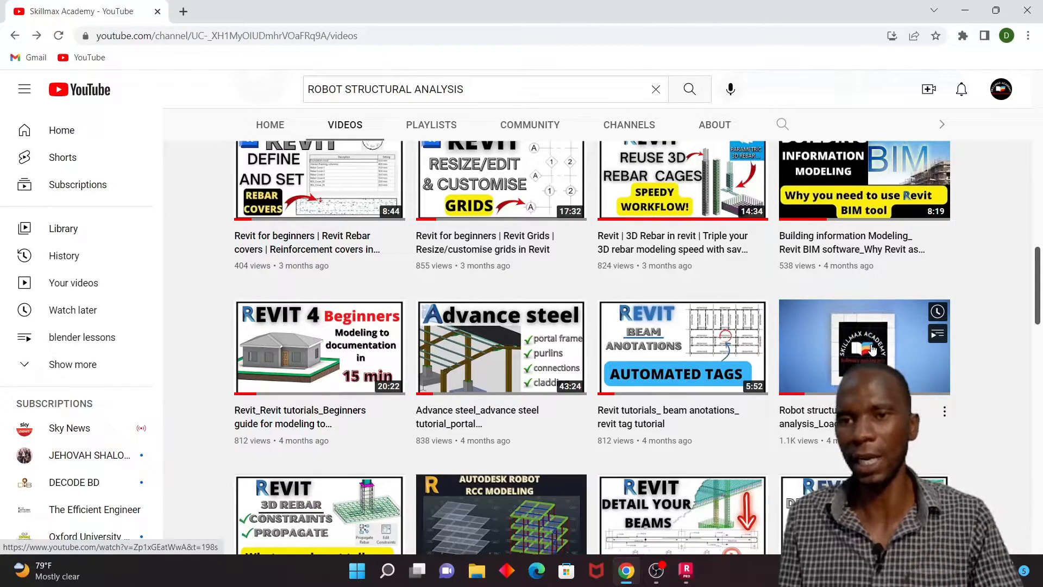
left_click(686, 571)
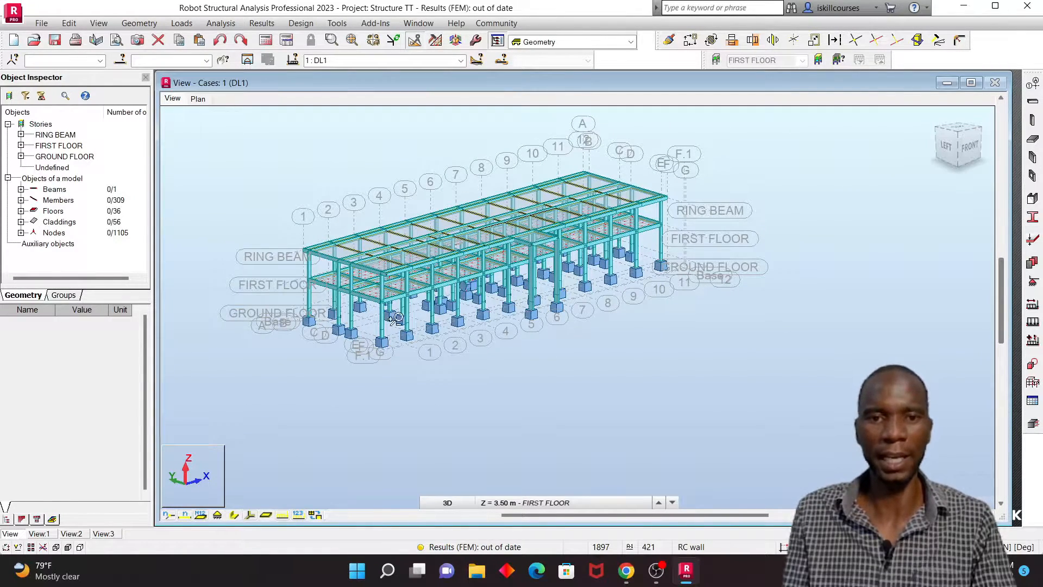
scroll(573, 213, "up", 3)
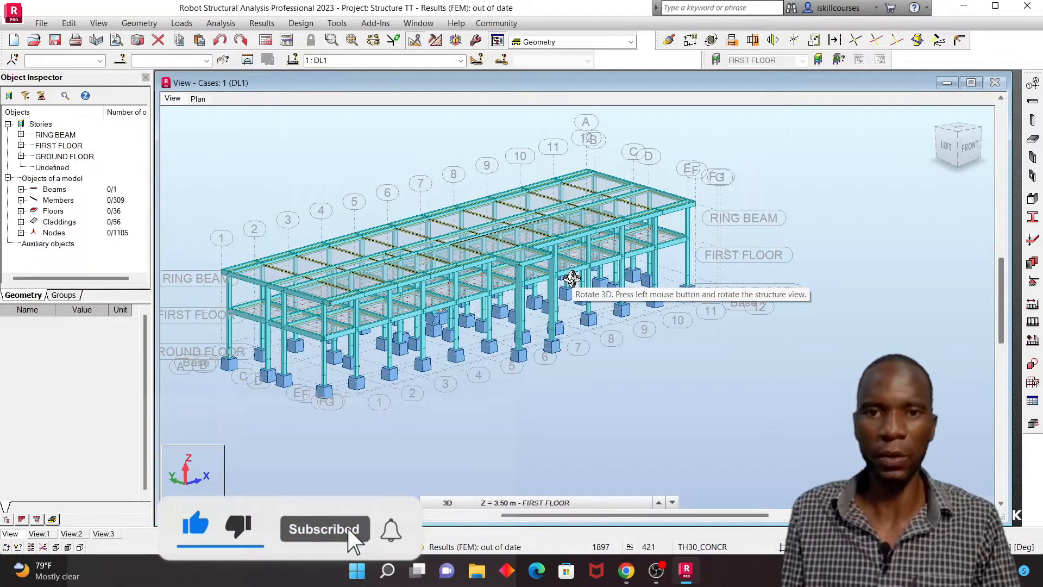
scroll(572, 278, "up", 1)
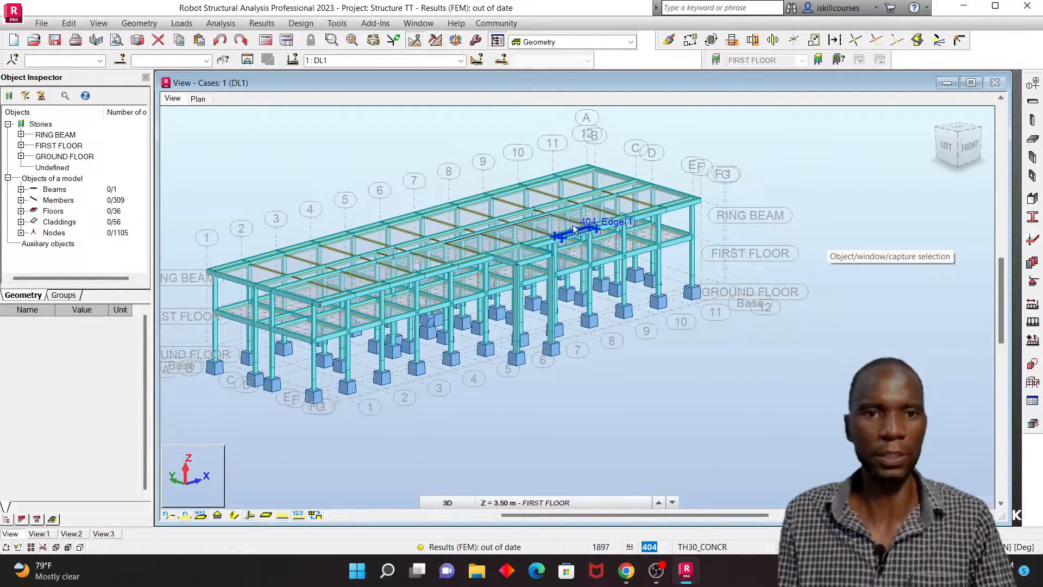
scroll(573, 207, "down", 3)
scroll(544, 246, "up", 6)
scroll(544, 247, "down", 2)
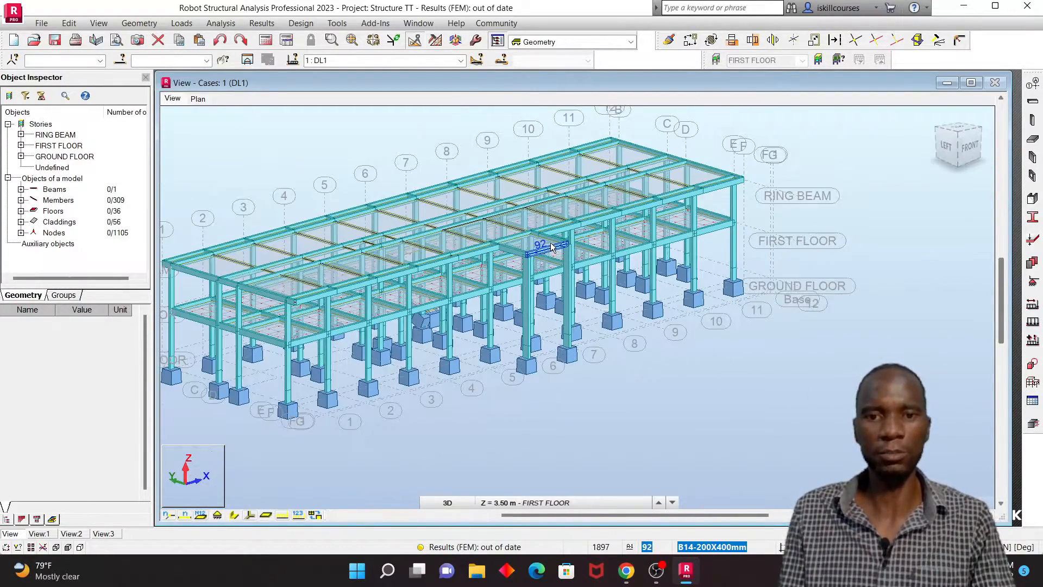
scroll(566, 335, "down", 2)
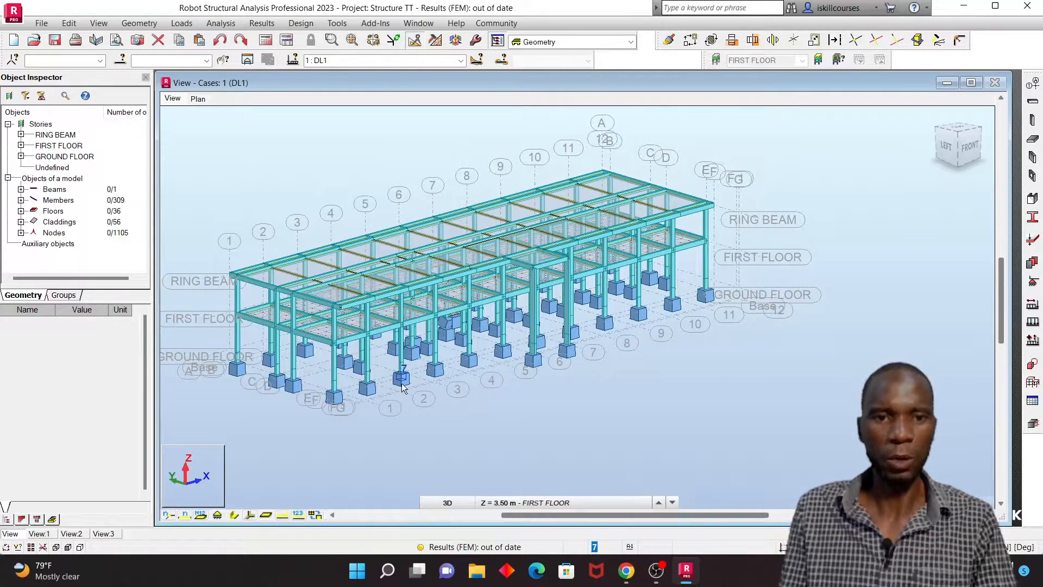
Review the model's load cases and combinations, then check the earlier Robot loads video in Chrome and return to Robot Structural Analysis
left_click(460, 60)
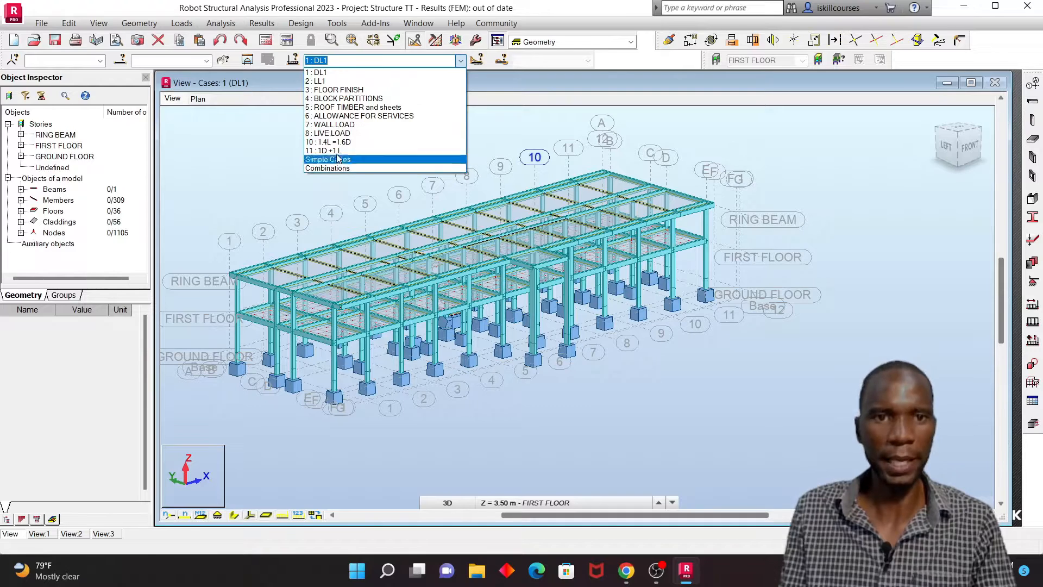
left_click(272, 138)
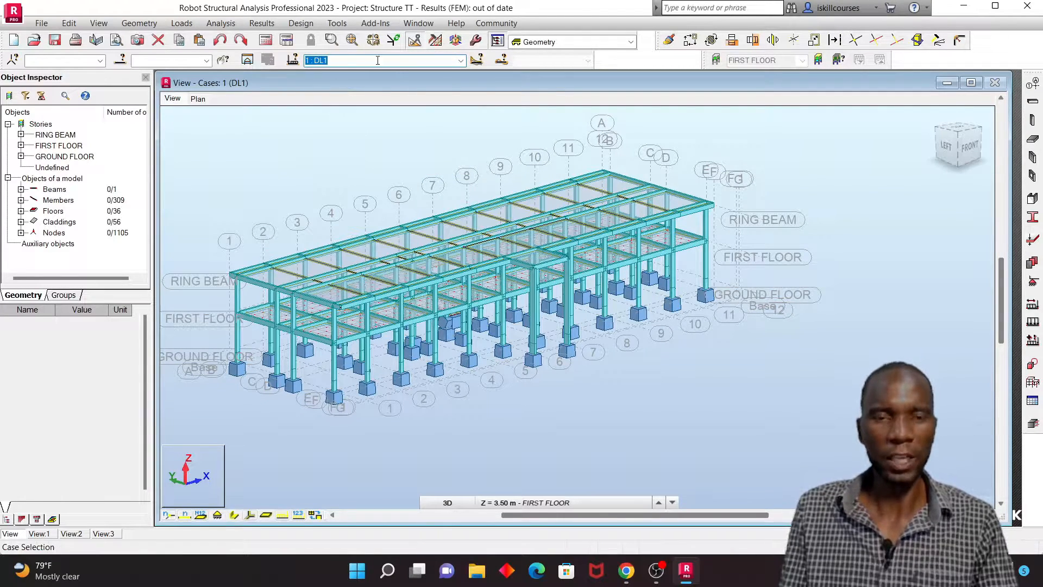
left_click(626, 570)
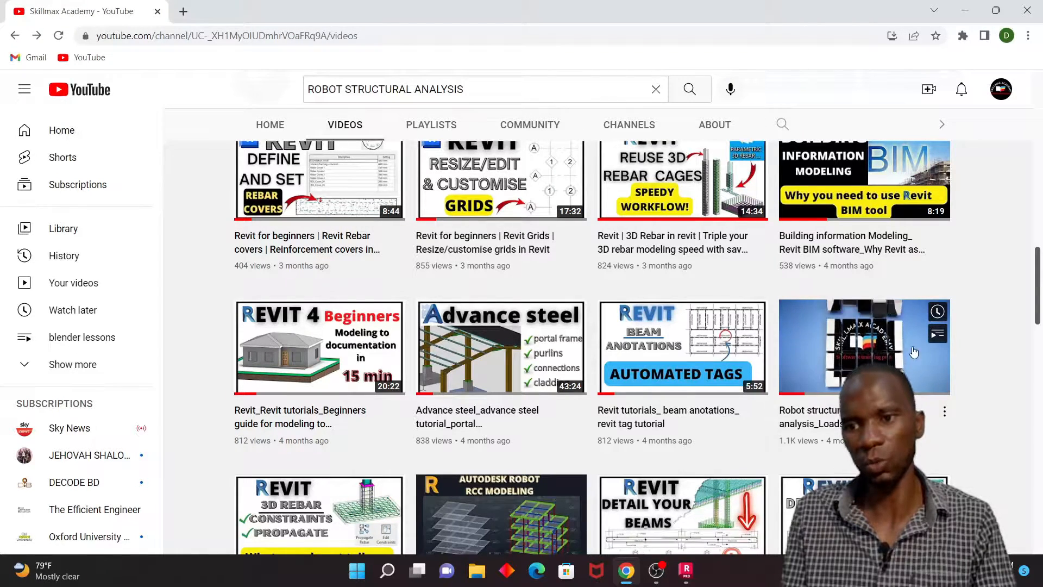
left_click(686, 570)
scroll(467, 293, "up", 2)
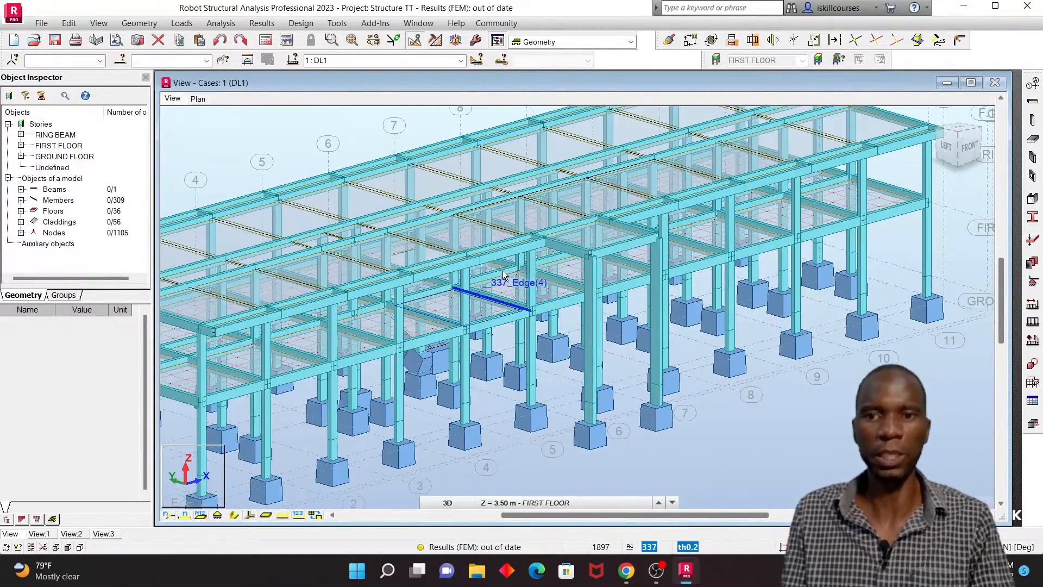
scroll(525, 280, "down", 2)
scroll(522, 276, "down", 1)
scroll(528, 269, "up", 2)
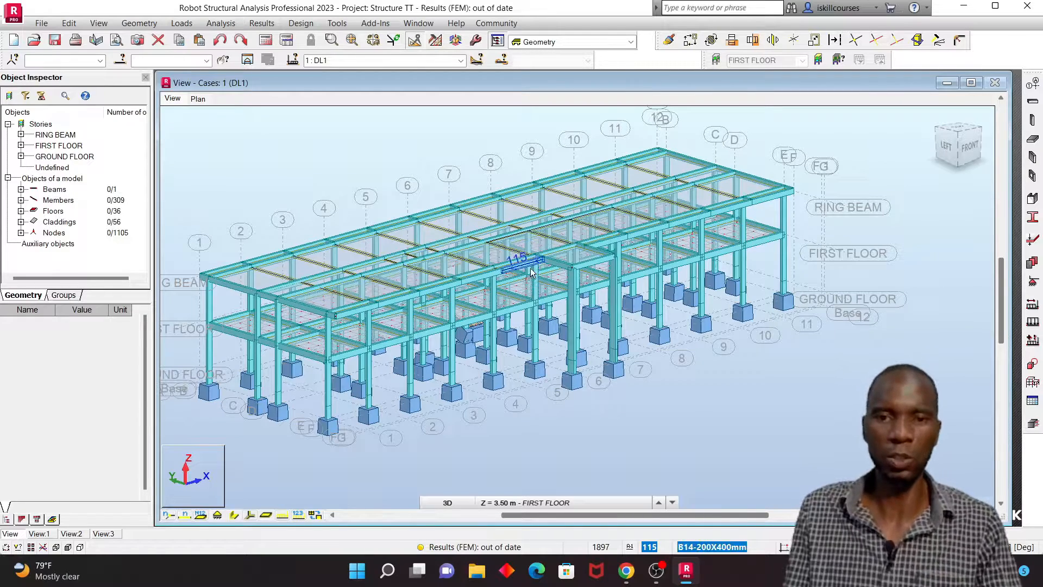
scroll(531, 272, "down", 1)
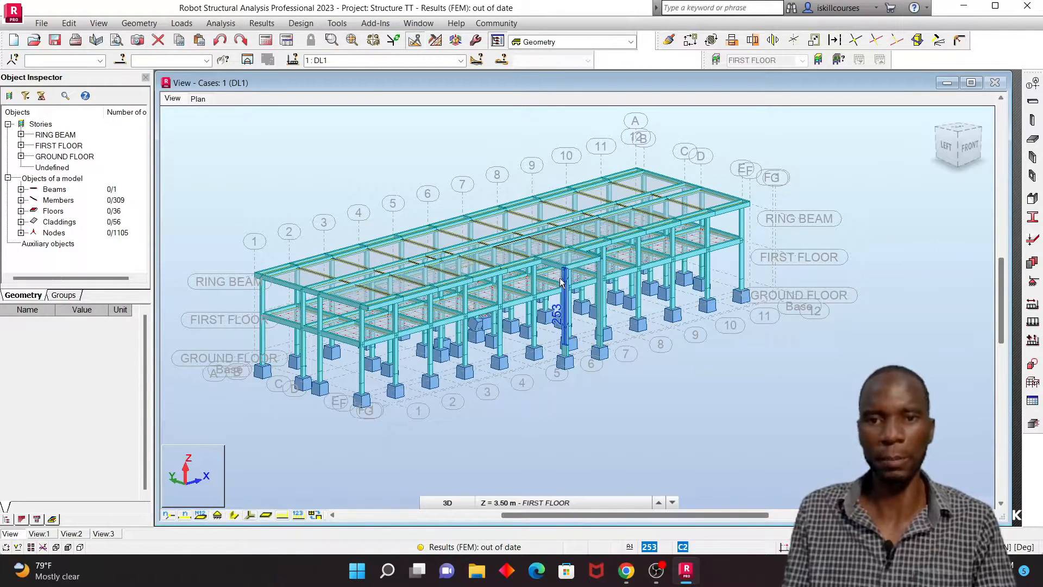
scroll(480, 337, "up", 1)
scroll(482, 338, "down", 1)
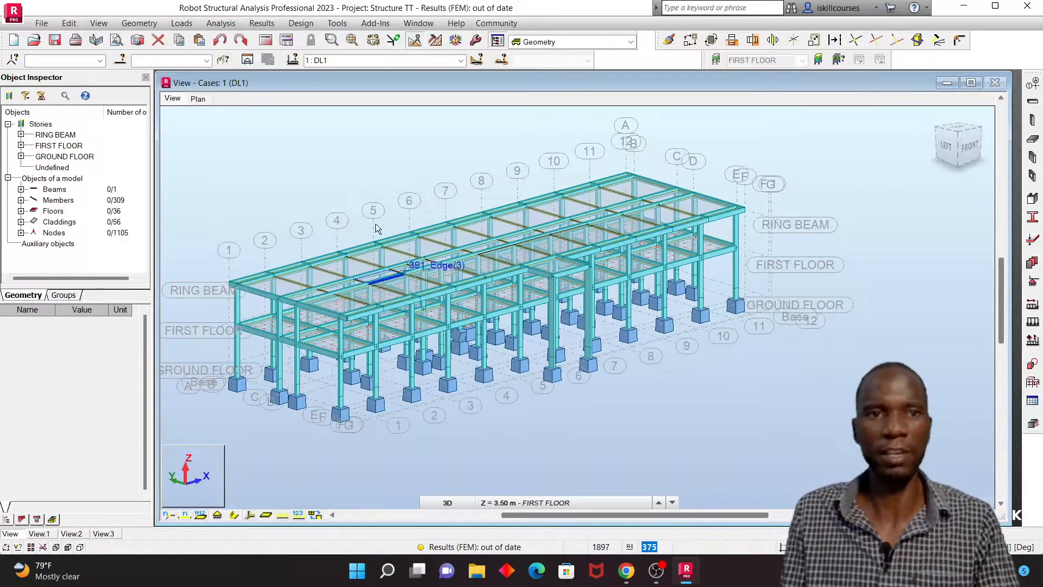
Run the structural calculations, check the error and warning counts, and close the calculation messages
left_click(266, 41)
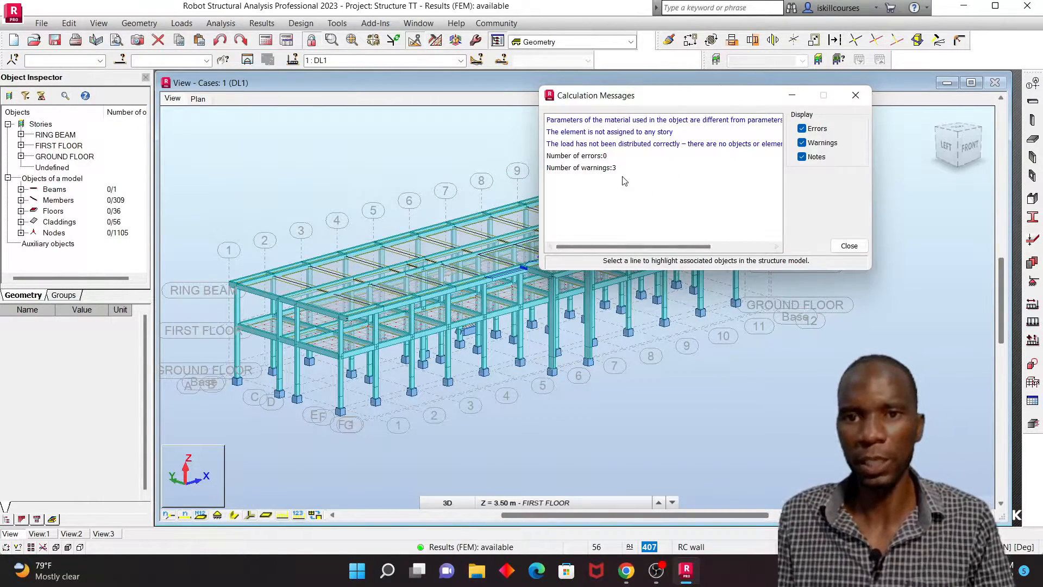
left_click(592, 157)
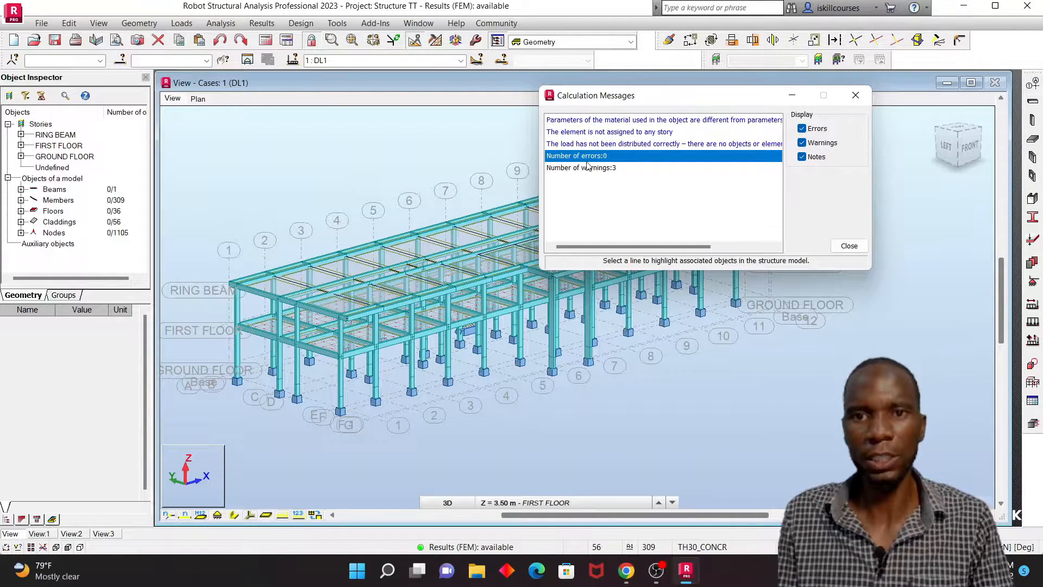
left_click(856, 96)
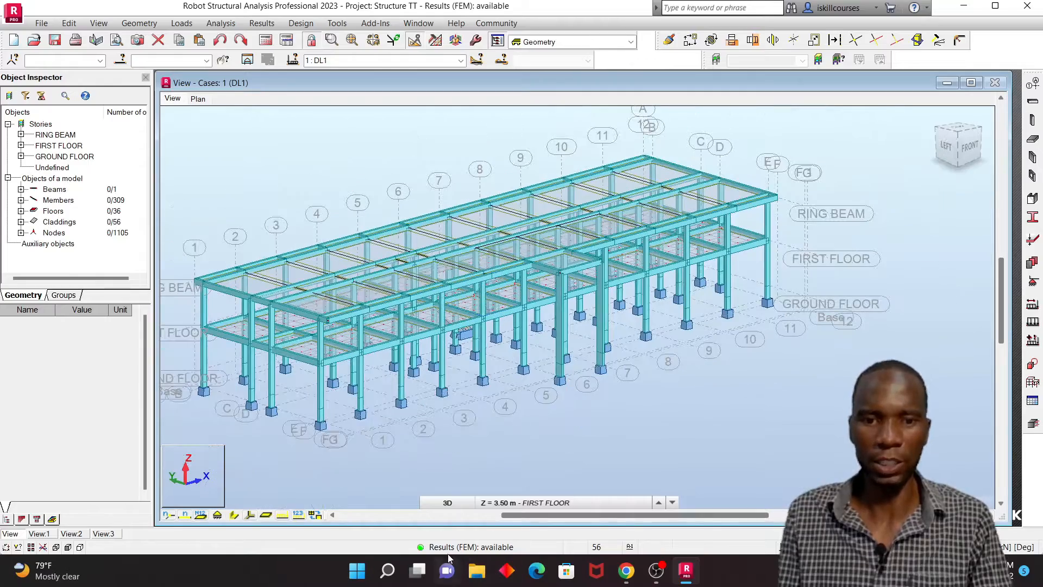
Isolate the frame along gridline E in a new edit window, clear the selection, and maximize that window
scroll(470, 234, "down", 5)
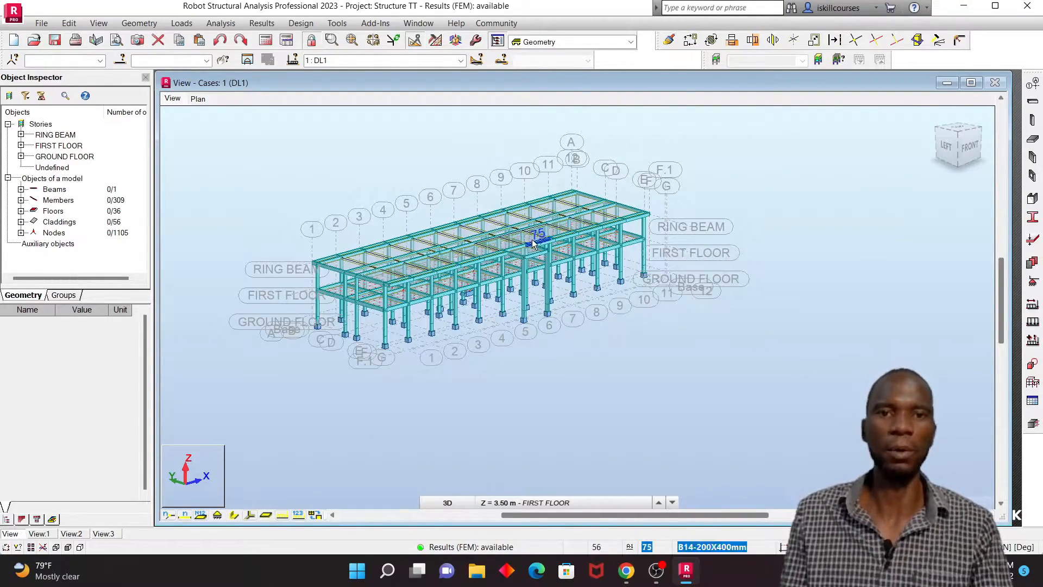
scroll(562, 217, "up", 6)
scroll(628, 232, "down", 3)
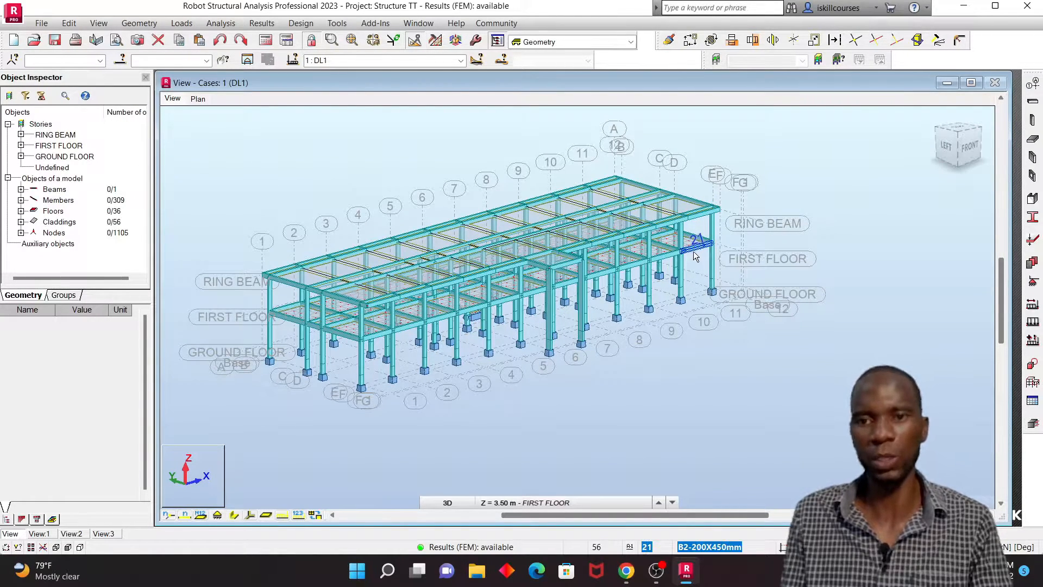
scroll(708, 247, "up", 2)
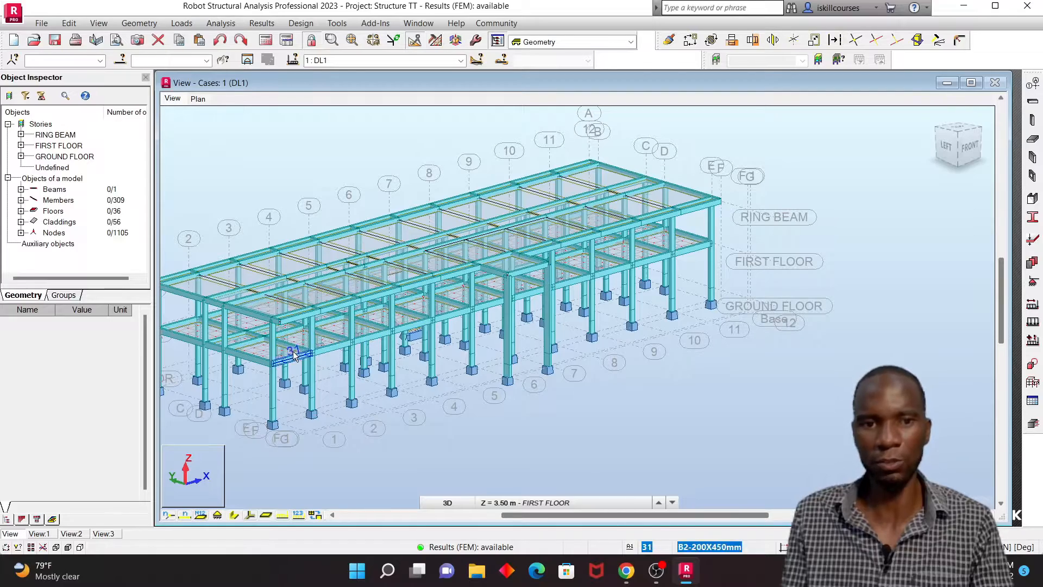
scroll(725, 200, "up", 5)
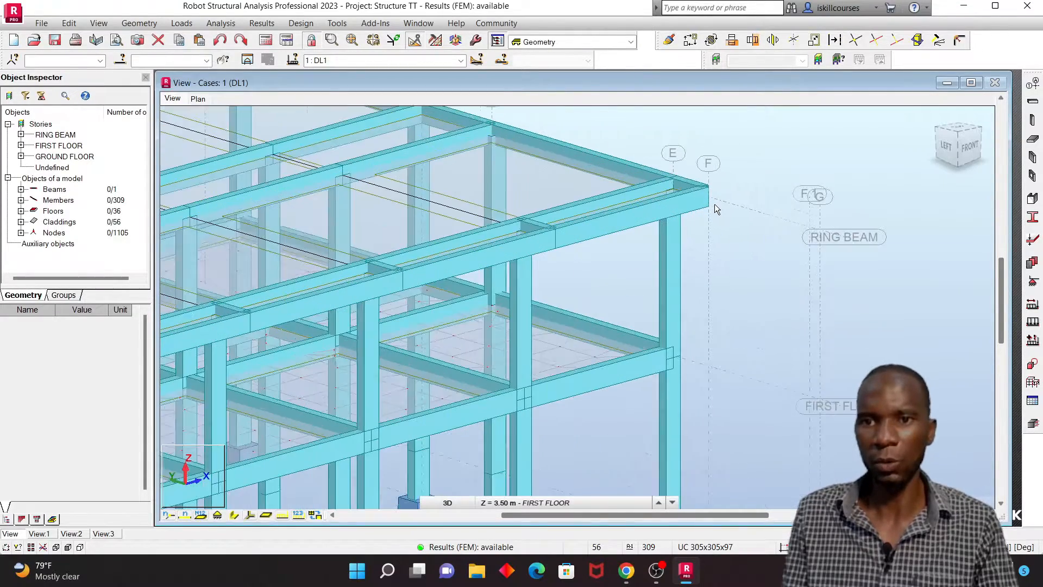
left_click(674, 156)
scroll(674, 156, "down", 6)
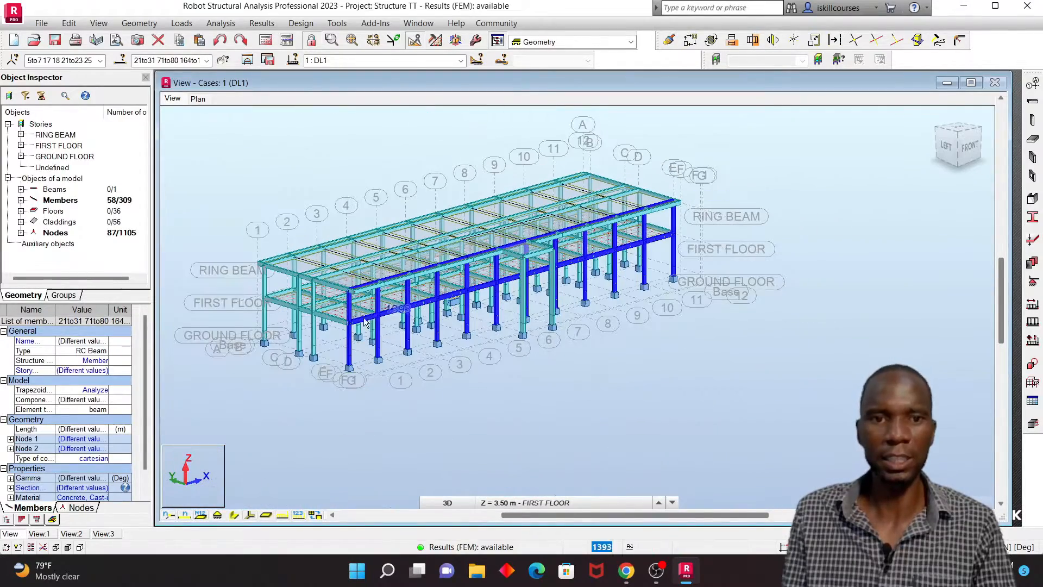
scroll(641, 268, "up", 3)
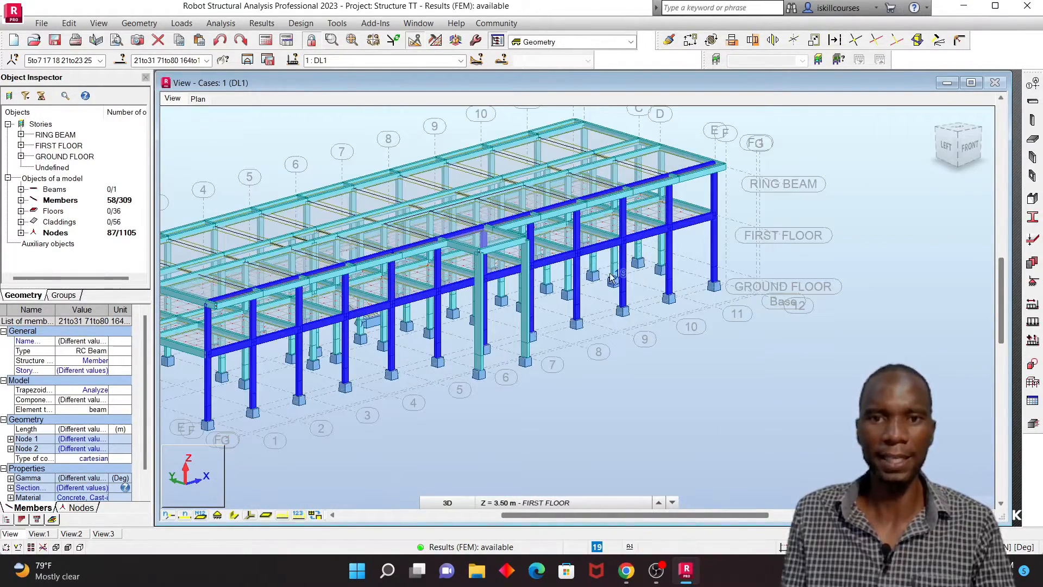
left_click(247, 59)
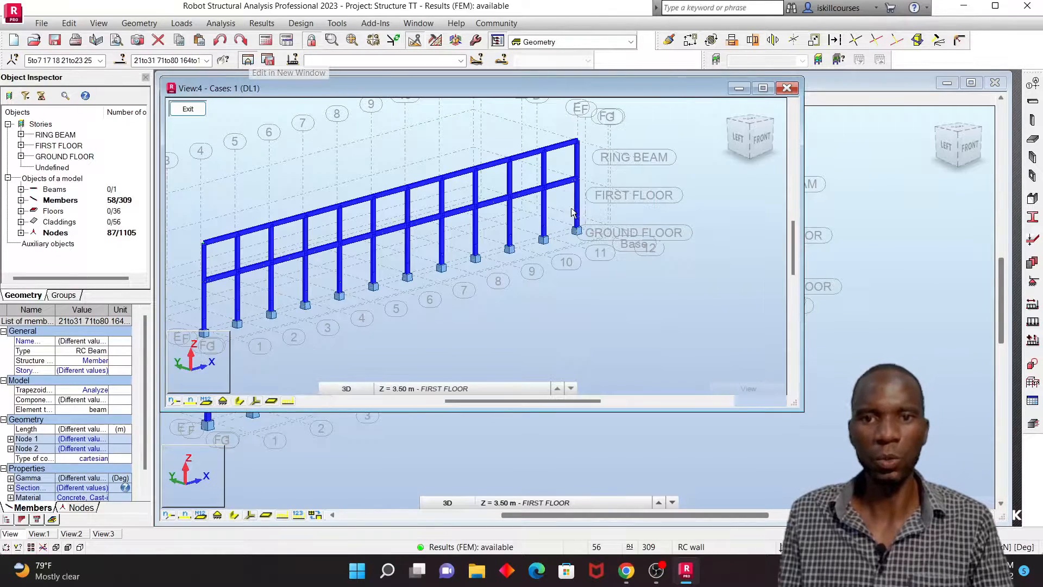
left_click(628, 324)
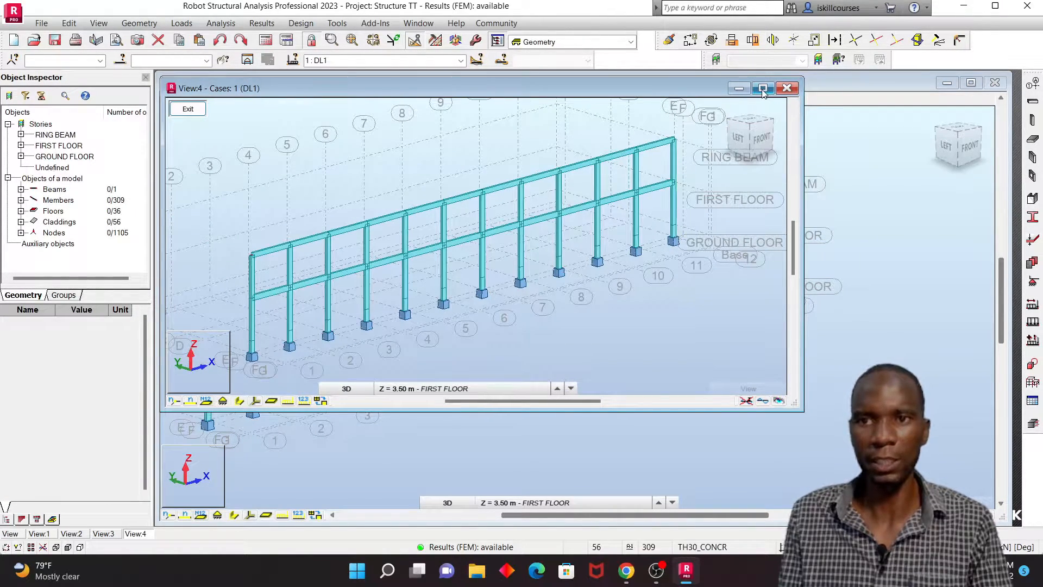
left_click(763, 89)
Turn off the section shape display so the isolated frame's members are drawn as simple lines
scroll(513, 318, "up", 3)
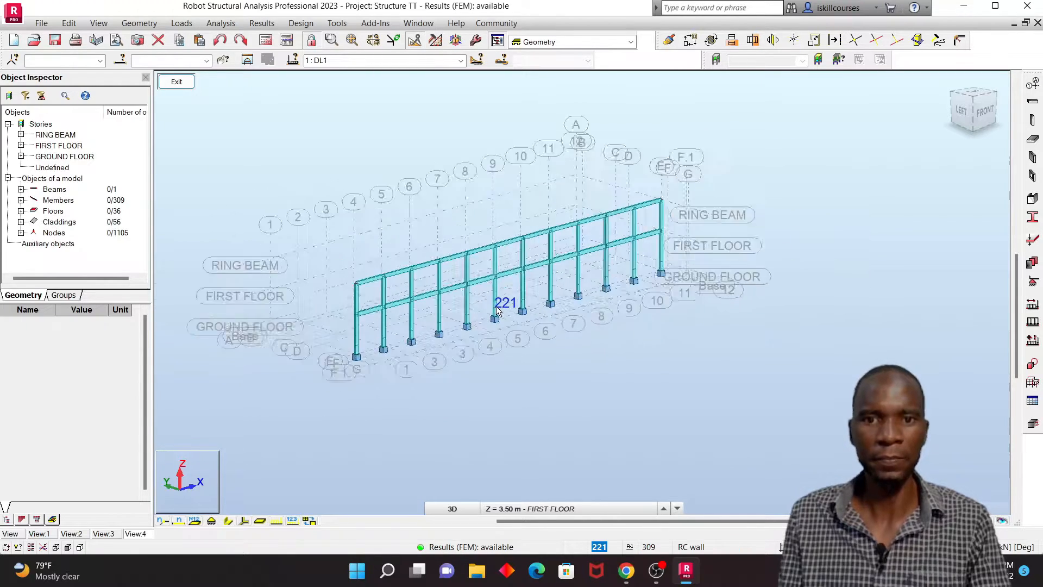
left_click(227, 520)
scroll(487, 260, "up", 4)
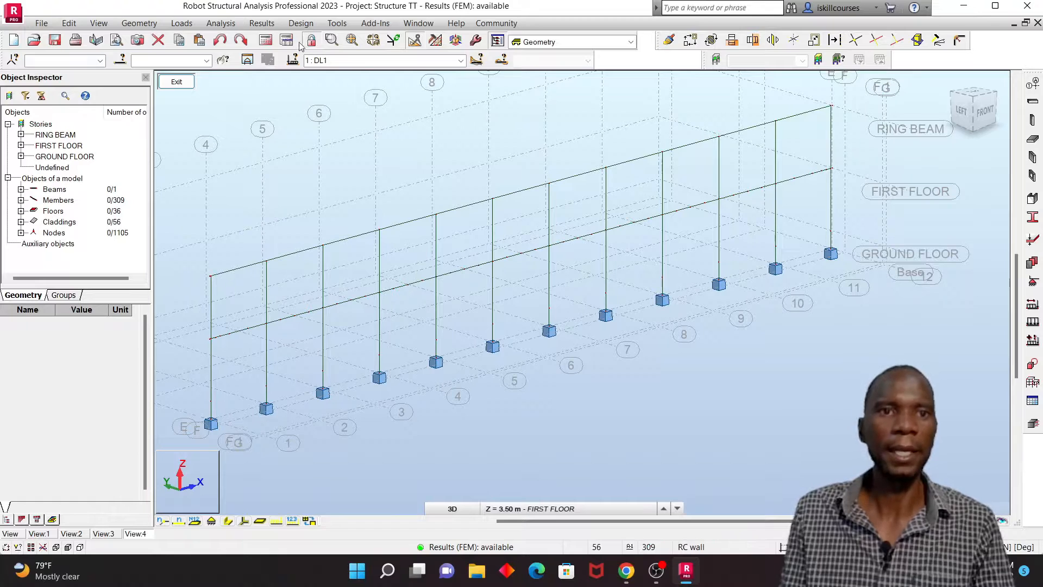
Open the diagrams for members and set their parameters to text descriptions, differentiated positive and negative values, and filled diagrams
left_click(262, 23)
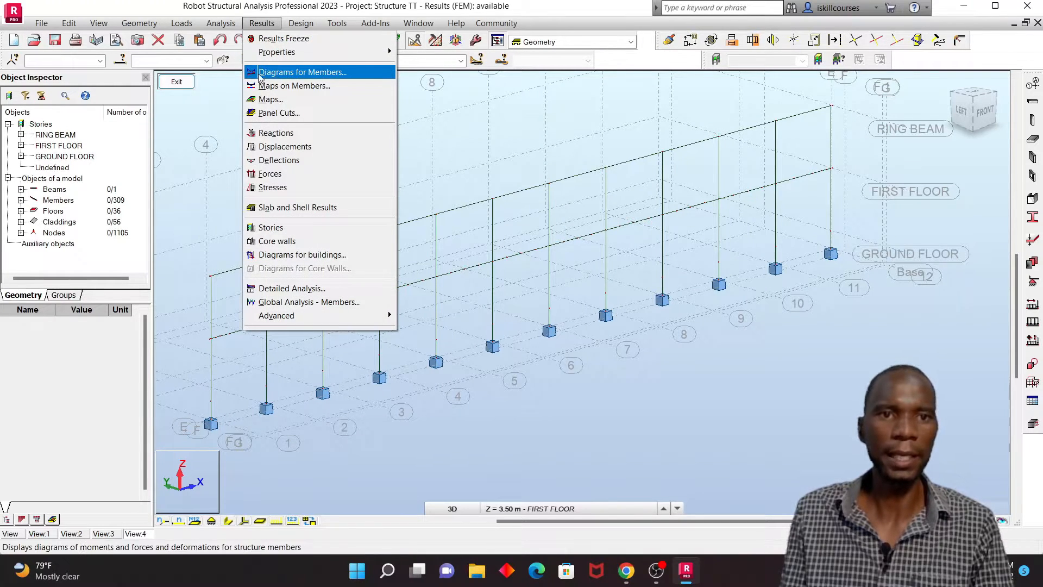
left_click(289, 74)
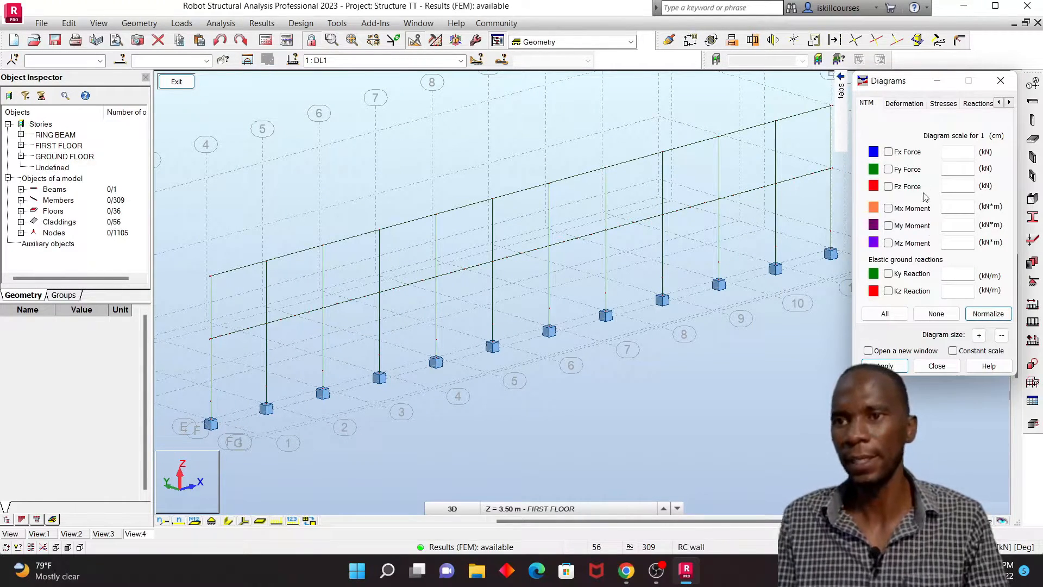
left_click(979, 104)
left_click(981, 104)
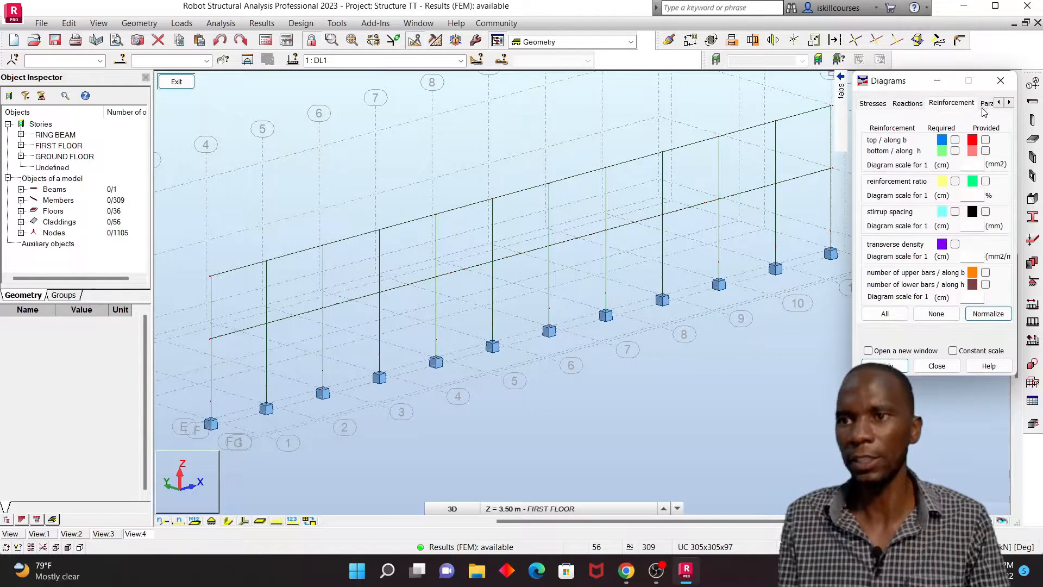
left_click(983, 103)
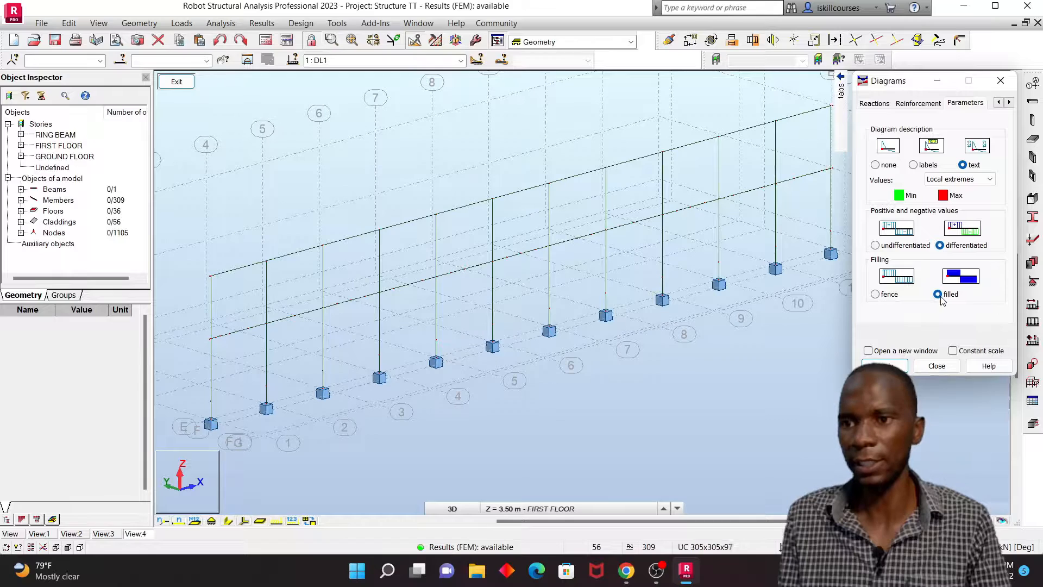
Display the My moment diagram on the isolated frame for load case DL1
mouse_move(840, 90)
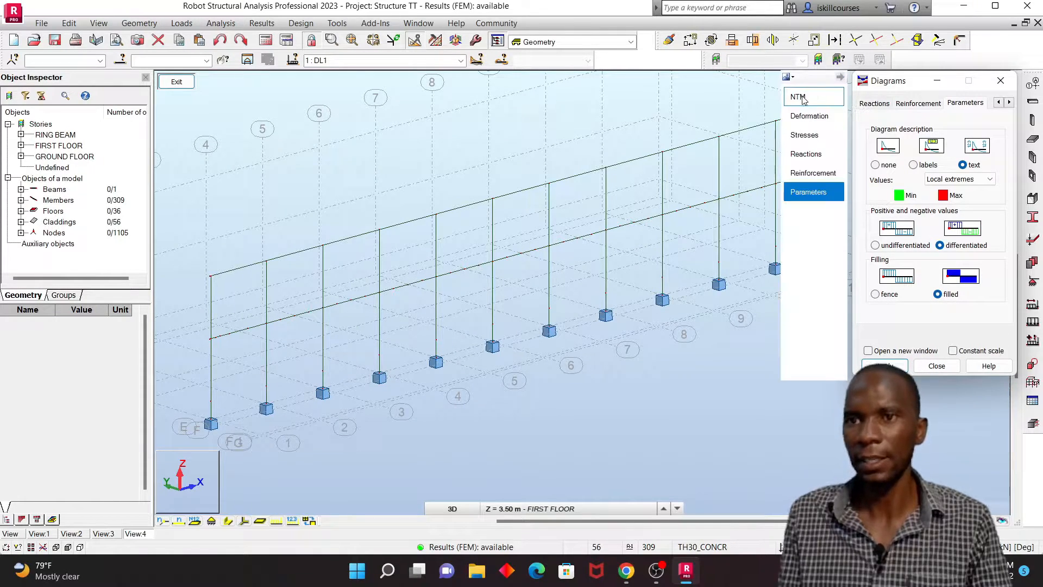
left_click(801, 97)
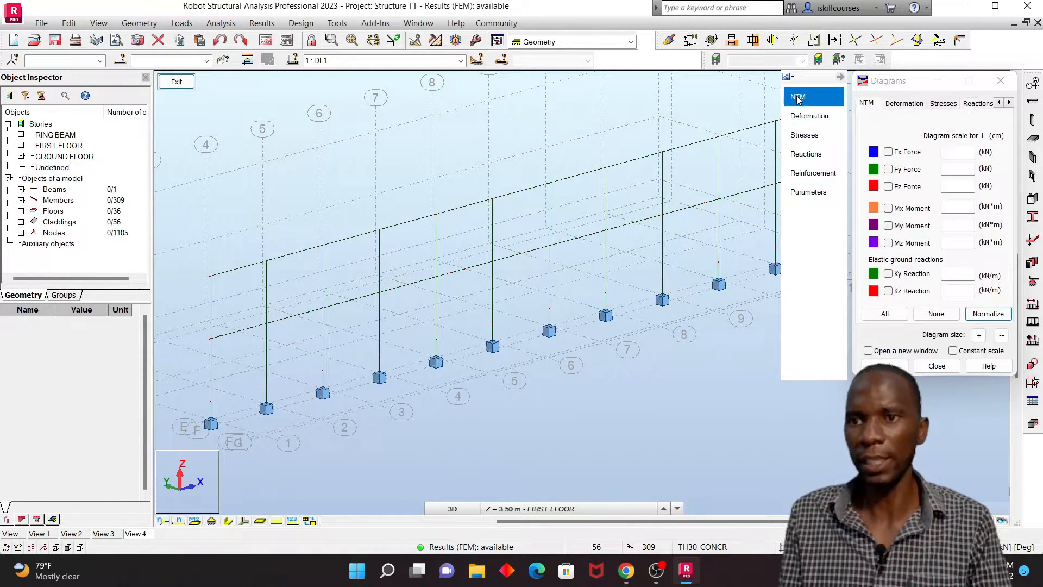
left_click(888, 226)
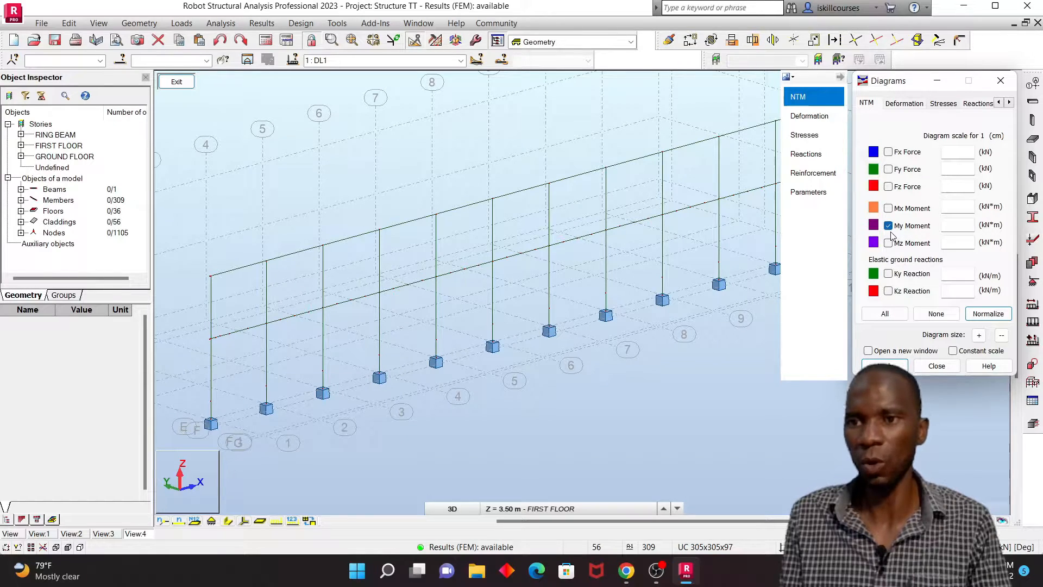
scroll(289, 302, "down", 2)
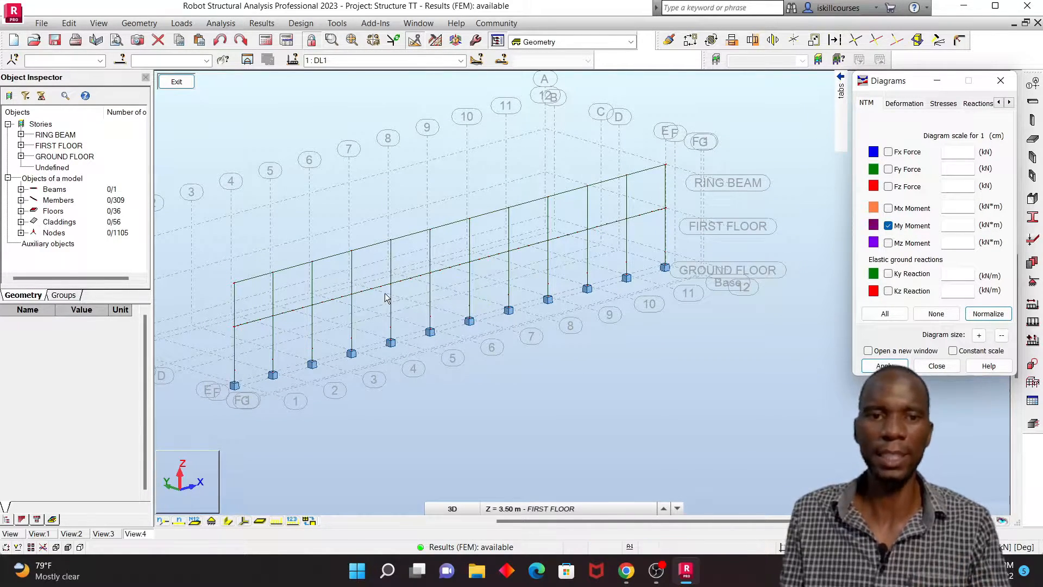
scroll(385, 297, "up", 1)
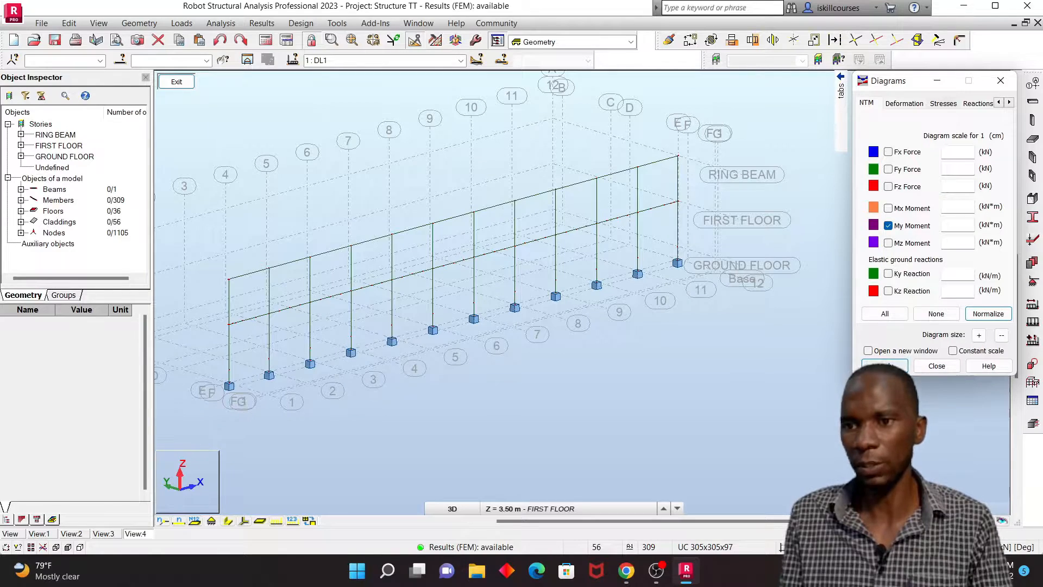
left_click(885, 365)
Examine the My moment diagram and its values along the first-floor beams near gridlines 10 to 12
scroll(659, 216, "up", 6)
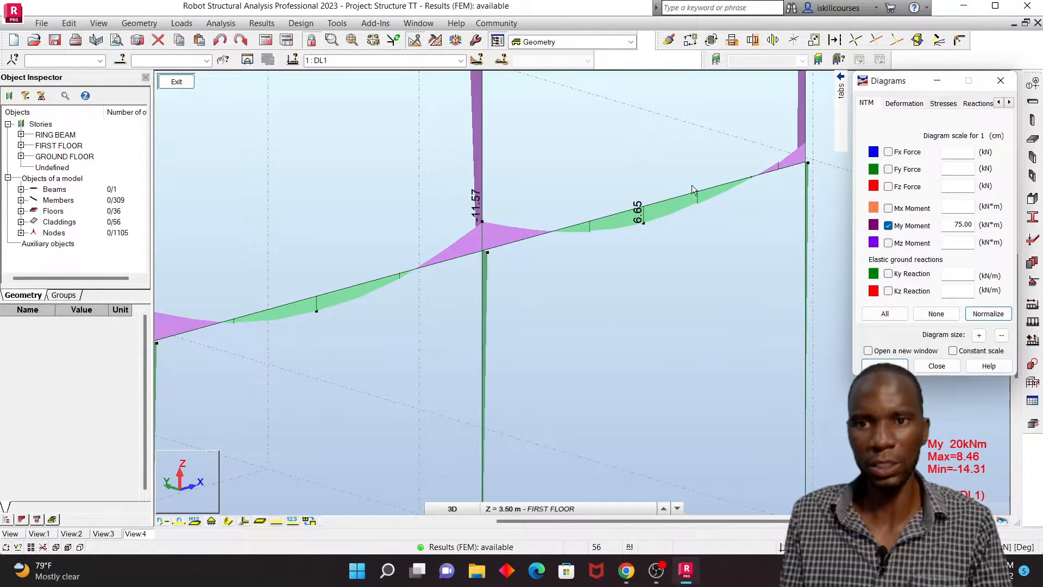
scroll(642, 215, "up", 1)
scroll(584, 259, "down", 5)
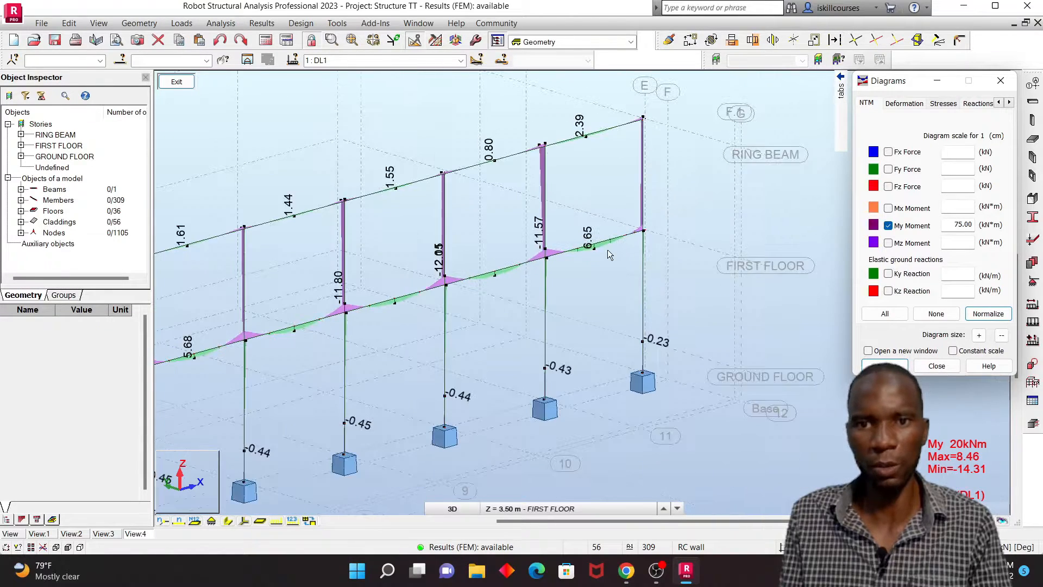
scroll(608, 249, "up", 6)
scroll(549, 252, "up", 2)
scroll(586, 260, "down", 4)
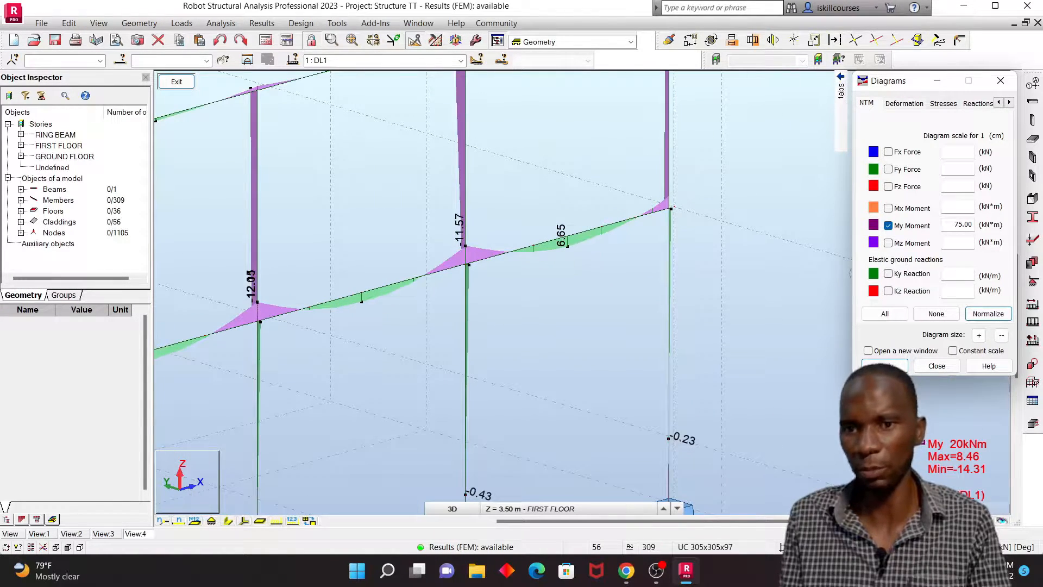
scroll(456, 271, "up", 3)
scroll(492, 258, "down", 4)
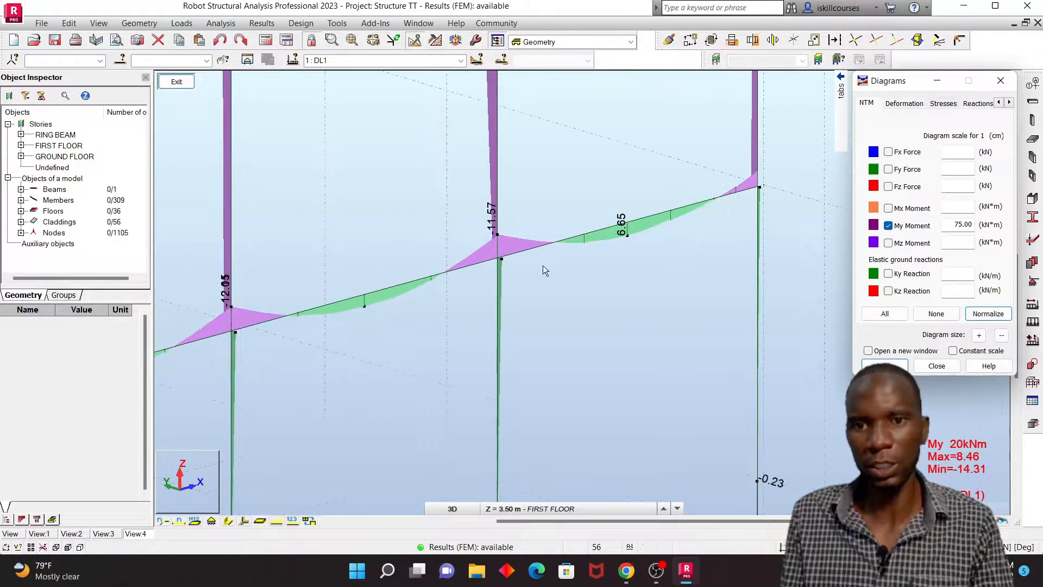
Normalize the My moment diagram and enlarge it to a scale of 2.50 kN*m per cm
scroll(682, 221, "down", 4)
scroll(686, 215, "up", 5)
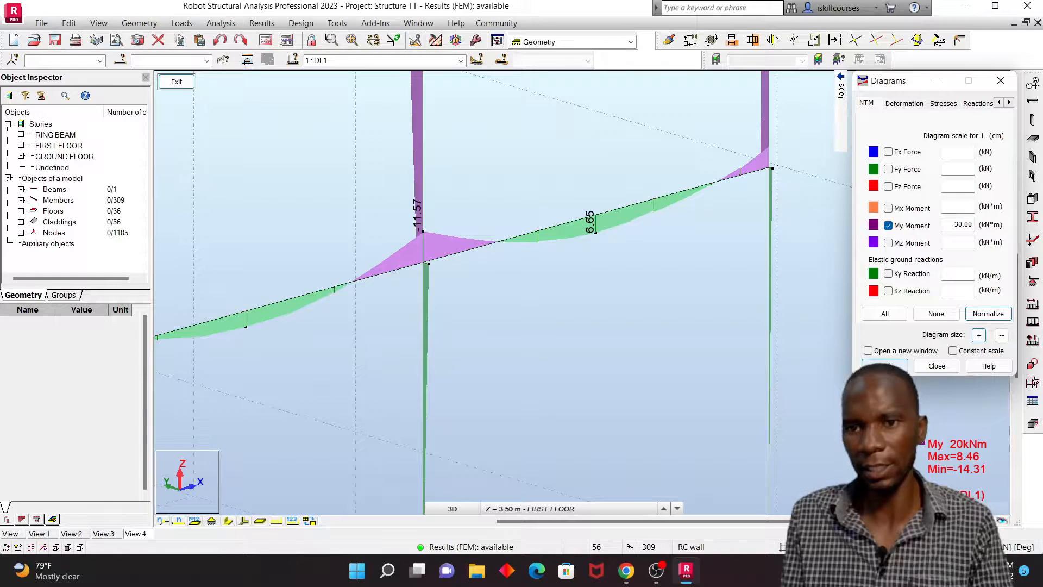
left_click(988, 314)
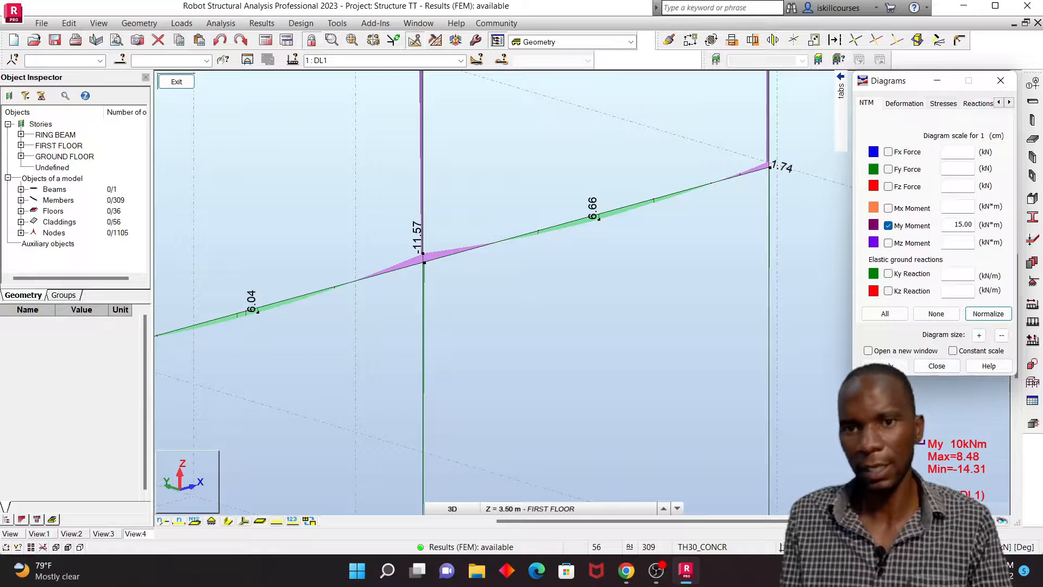
left_click(884, 365)
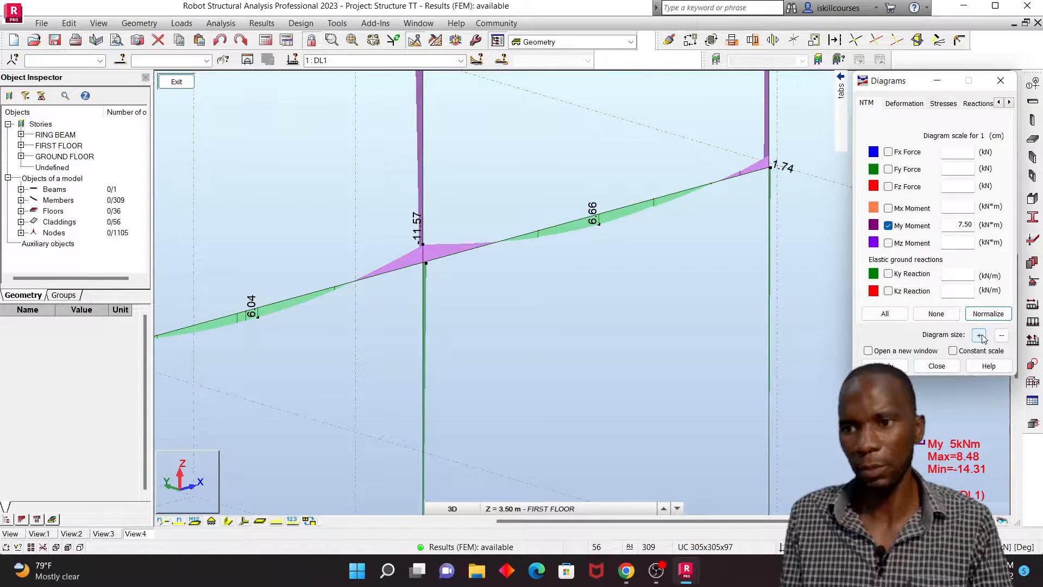
left_click(884, 365)
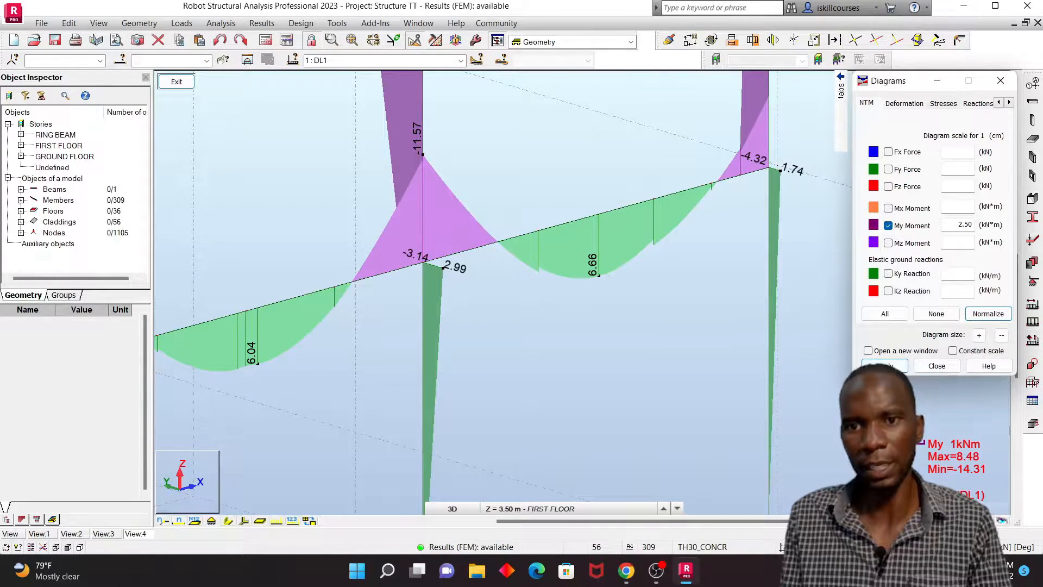
Examine the enlarged DL1 moment diagrams along the frame's first-floor beams and columns, including their midspan and support moments
scroll(618, 275, "down", 3)
scroll(455, 292, "up", 3)
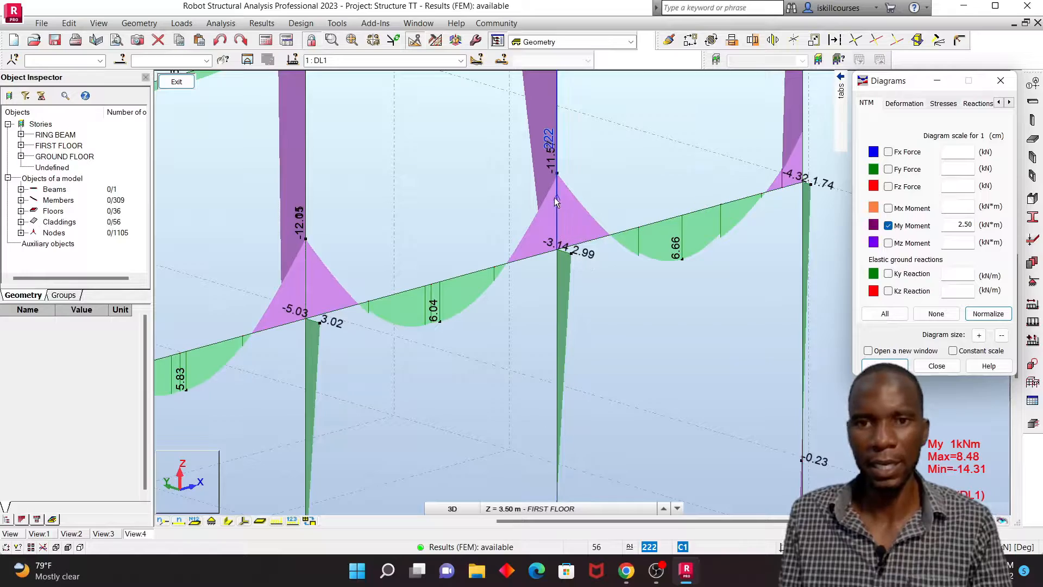
scroll(714, 261, "down", 3)
scroll(475, 317, "up", 2)
scroll(497, 299, "up", 2)
scroll(549, 204, "up", 2)
scroll(379, 267, "up", 2)
scroll(379, 267, "down", 3)
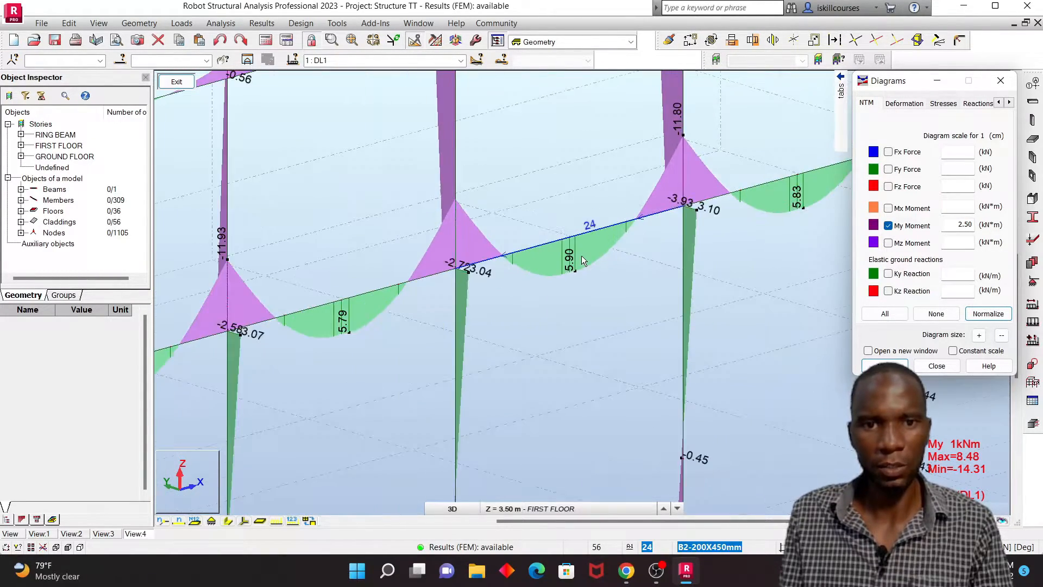
scroll(356, 288, "up", 3)
scroll(399, 270, "down", 5)
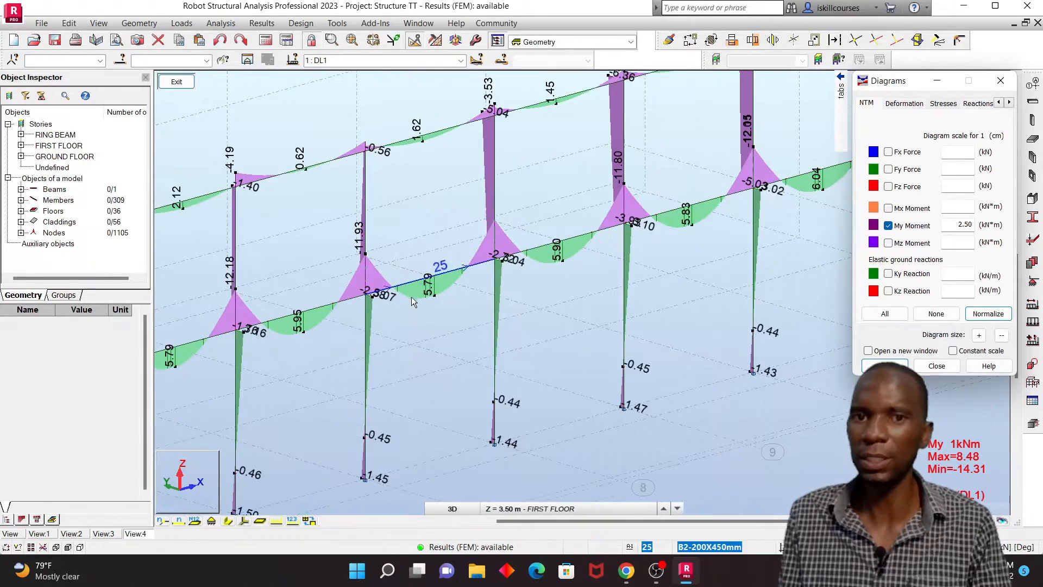
scroll(399, 309, "up", 4)
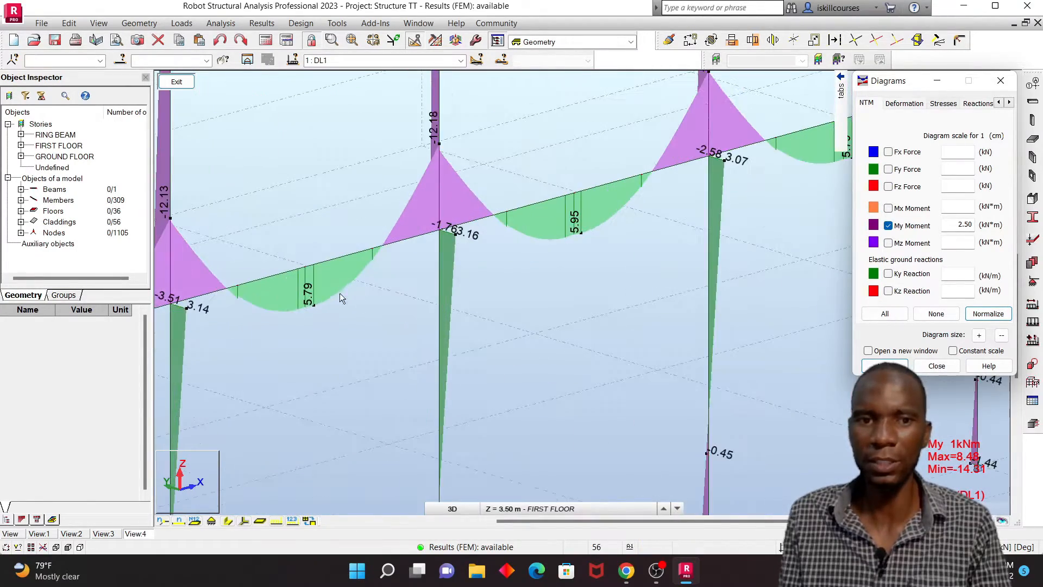
scroll(458, 278, "down", 5)
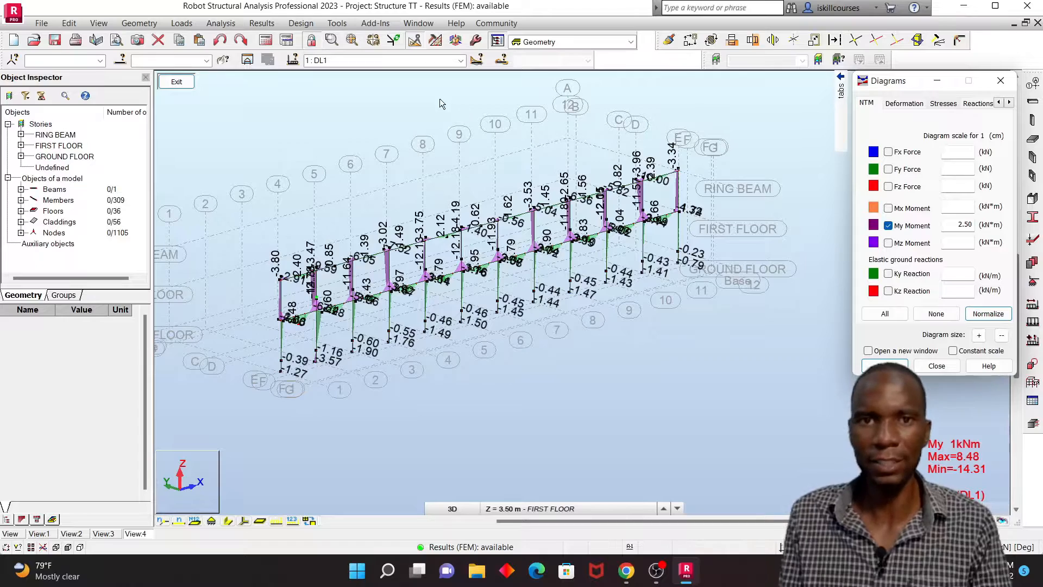
scroll(556, 263, "up", 5)
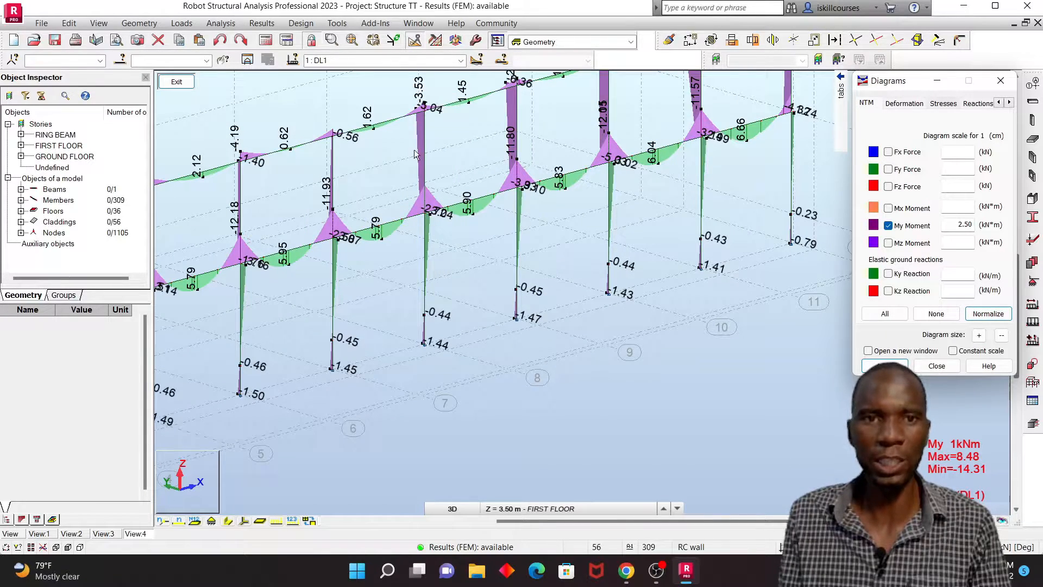
Switch the displayed load case from DL1 to Combinations and view the whole frame's moment diagrams
left_click(462, 61)
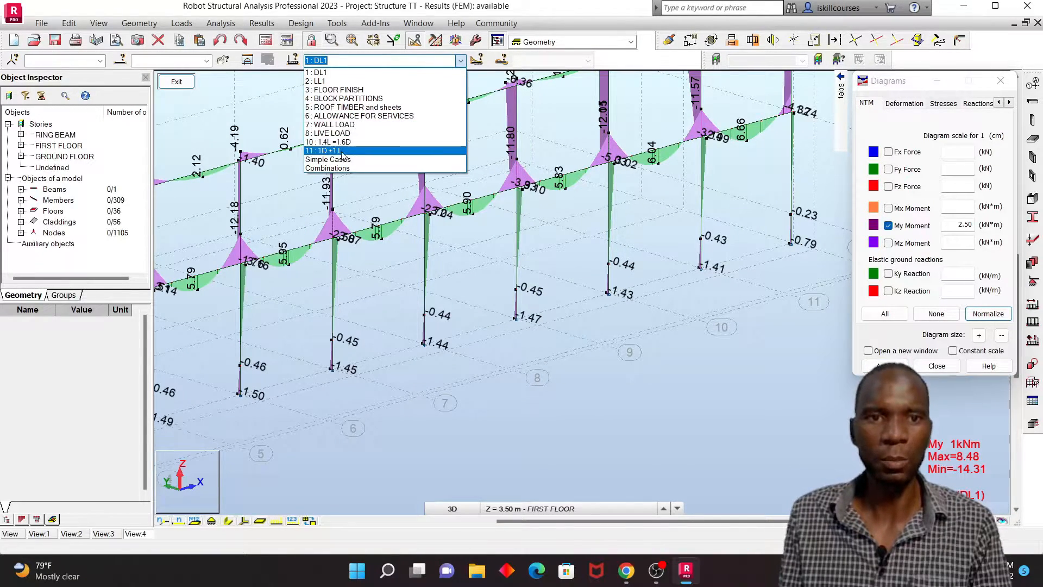
left_click(327, 167)
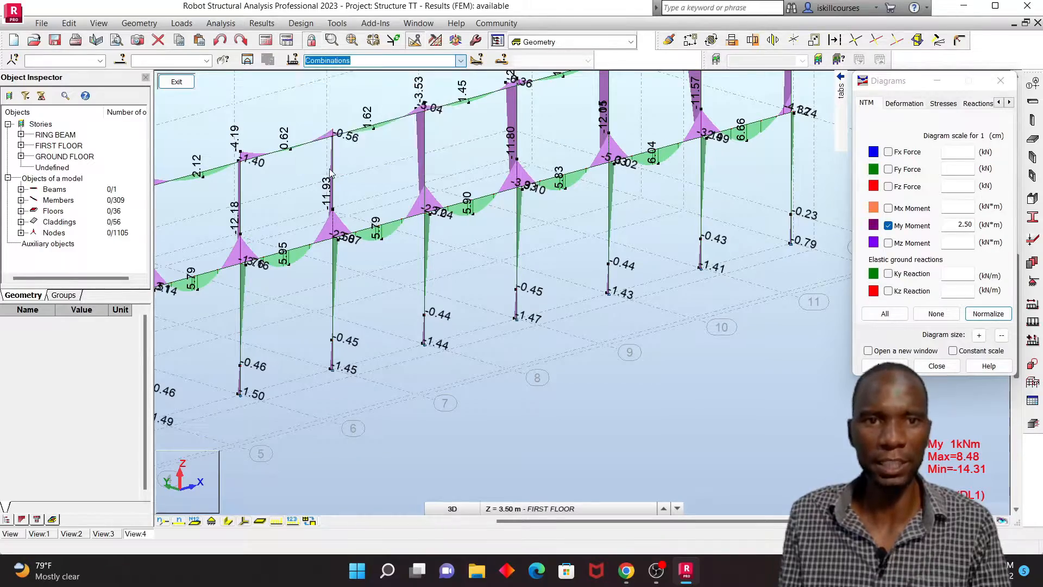
scroll(470, 296, "down", 5)
scroll(439, 329, "up", 4)
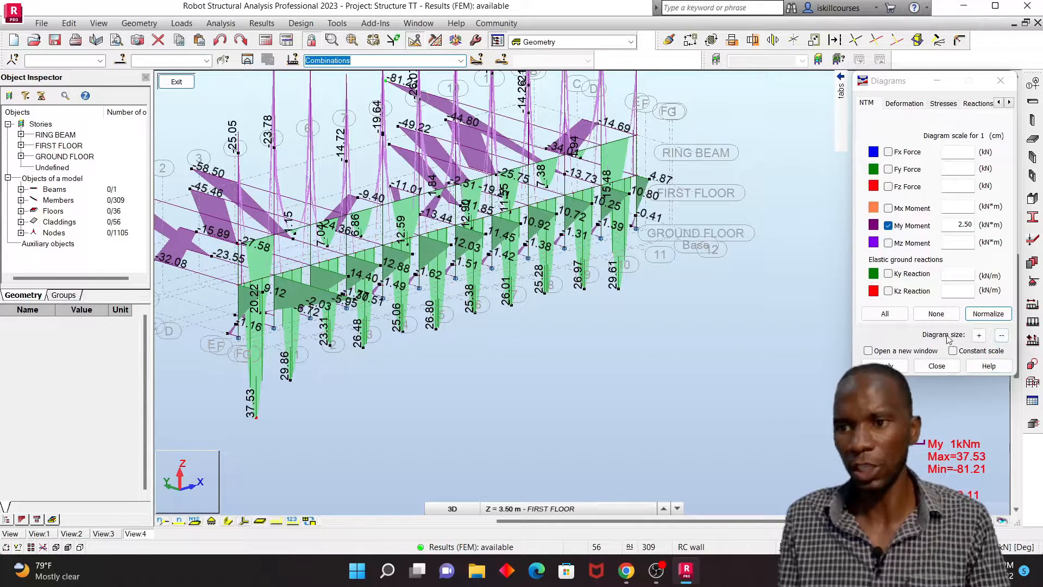
Reduce the size of the combinations' My moment diagram until its scale is 150.00 kN*m per cm
left_click(1001, 336)
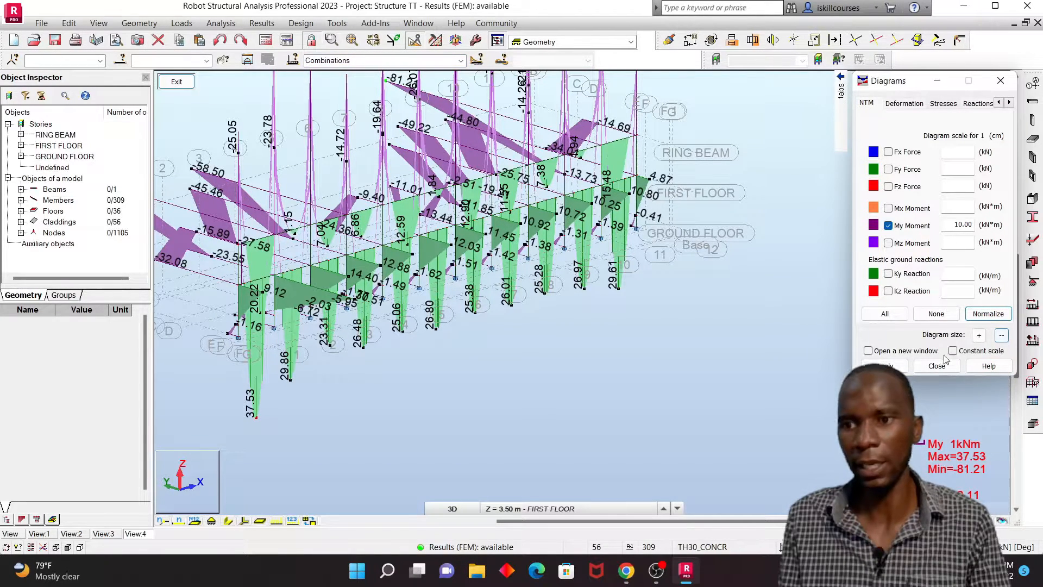
left_click(886, 368)
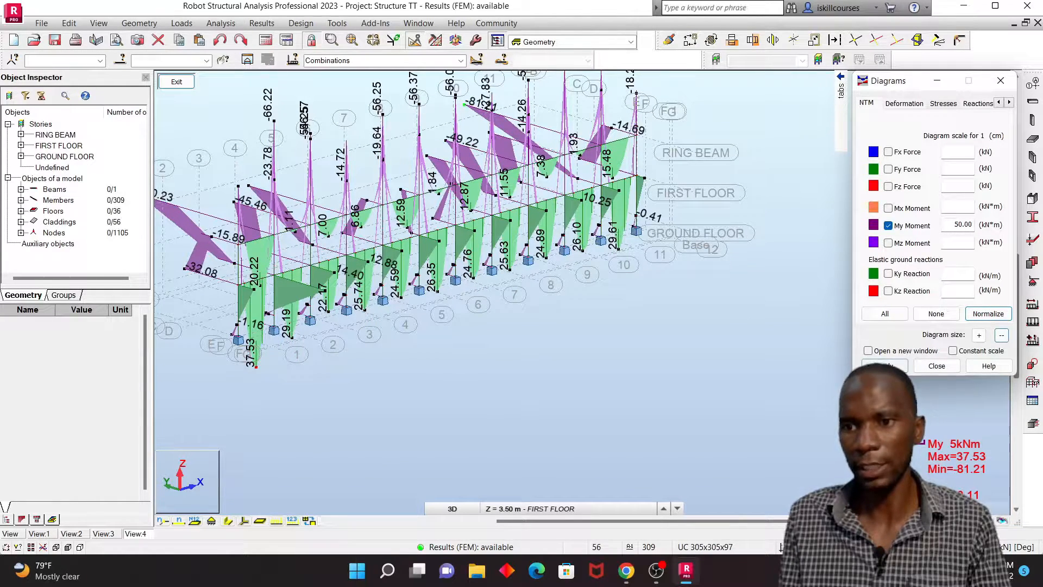
left_click(1001, 335)
scroll(664, 261, "up", 5)
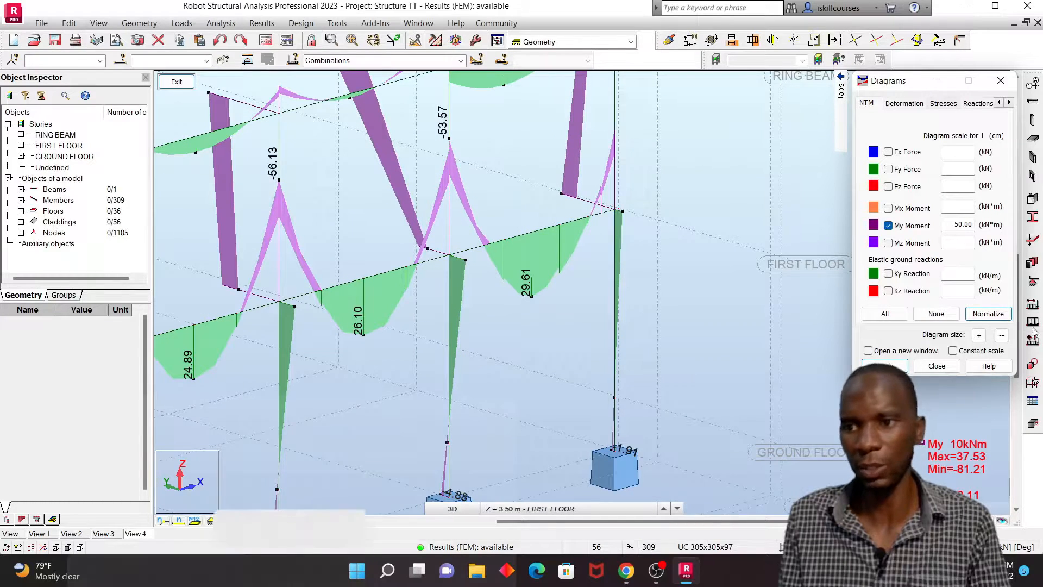
left_click(1001, 335)
left_click(885, 365)
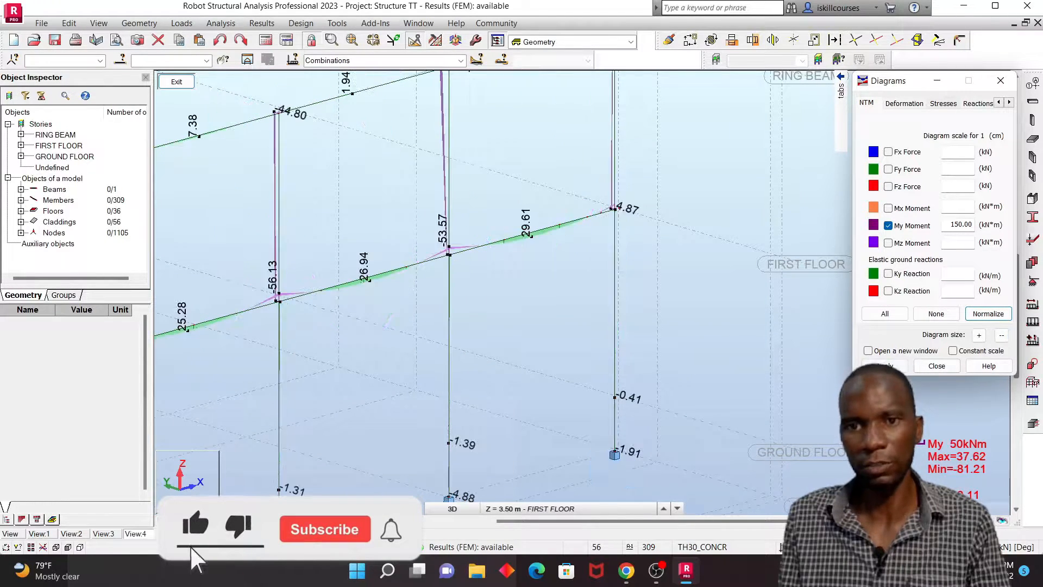
Enlarge the My moment diagram to a scale of 20.00 kN*m per cm and inspect the end-bay first-floor beam
left_click(978, 335)
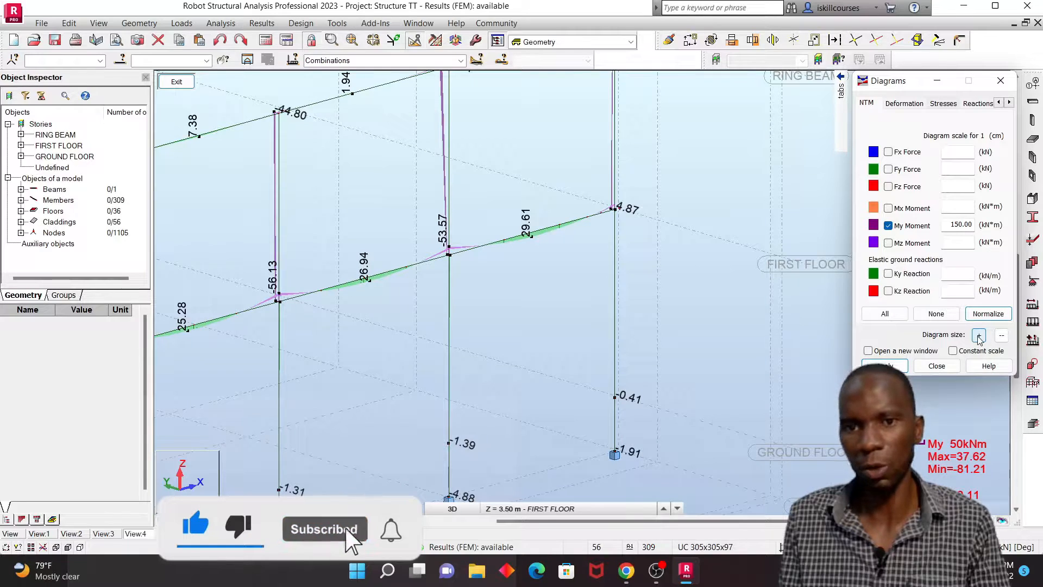
left_click(887, 366)
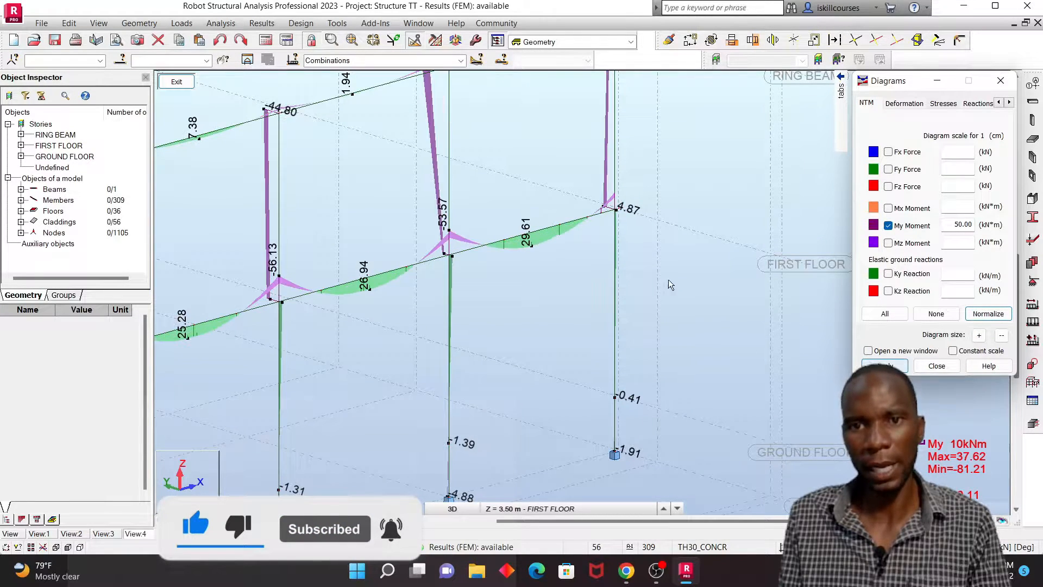
left_click(978, 335)
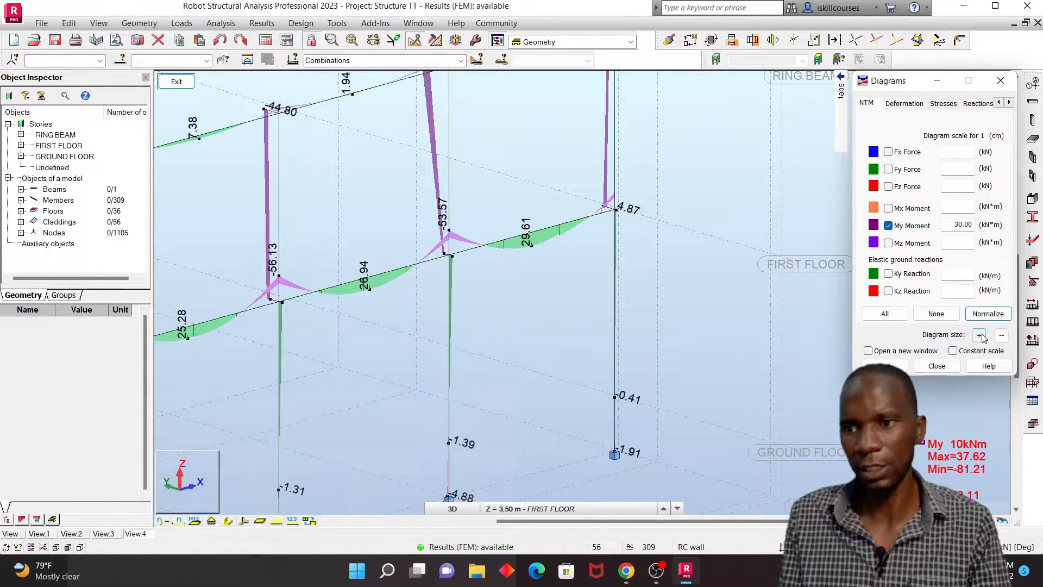
left_click(886, 366)
scroll(572, 241, "up", 5)
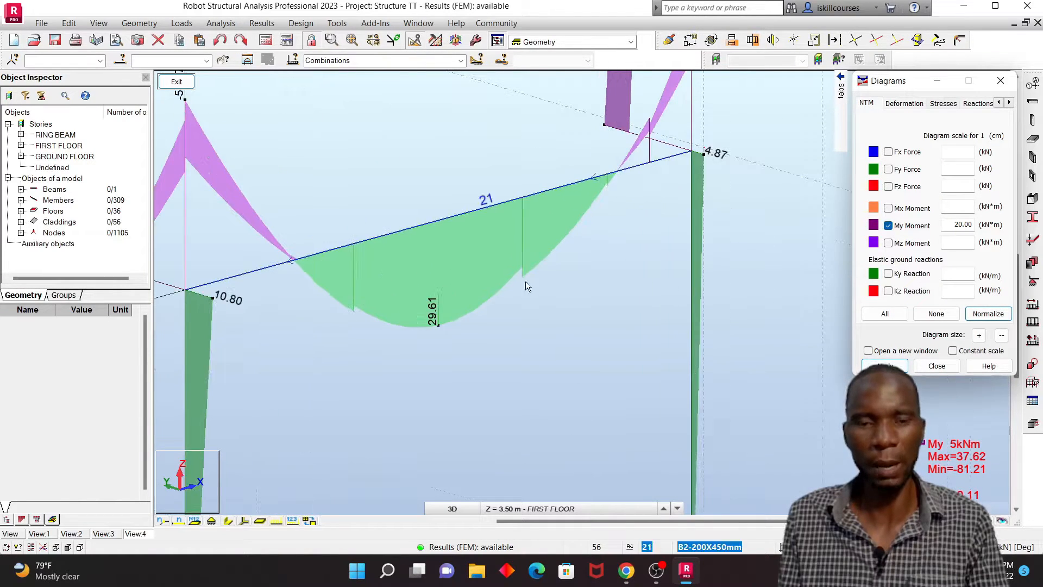
scroll(508, 284, "down", 3)
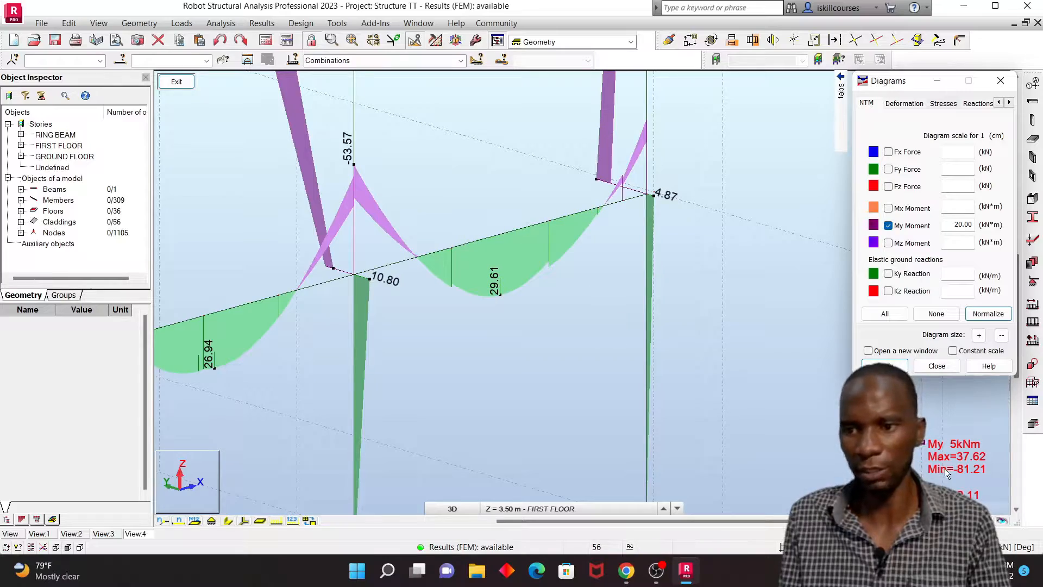
Replace the My moment diagram with the Fz force diagram on the isolated frame
scroll(569, 269, "down", 8)
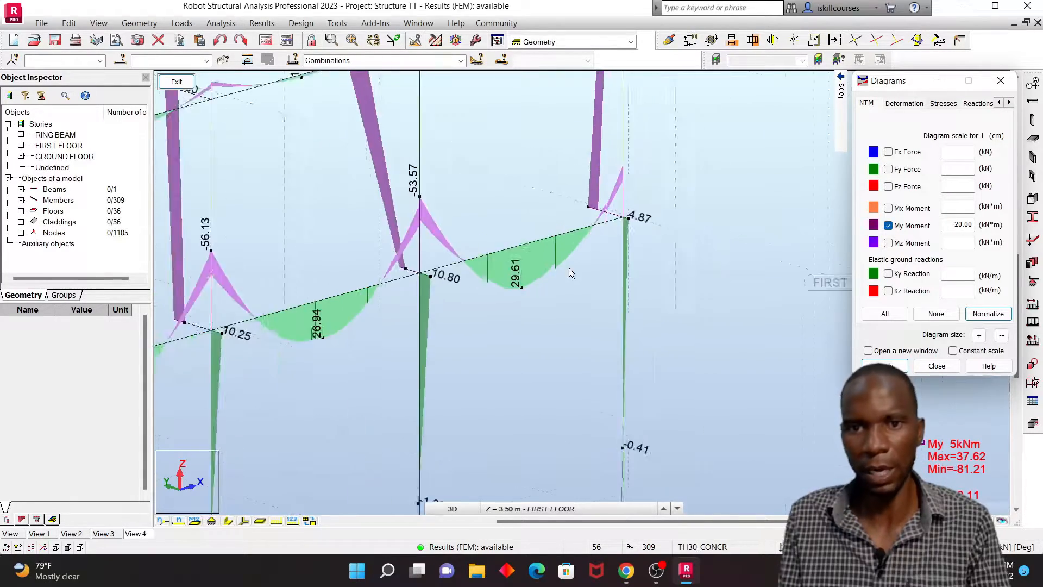
scroll(445, 281, "up", 8)
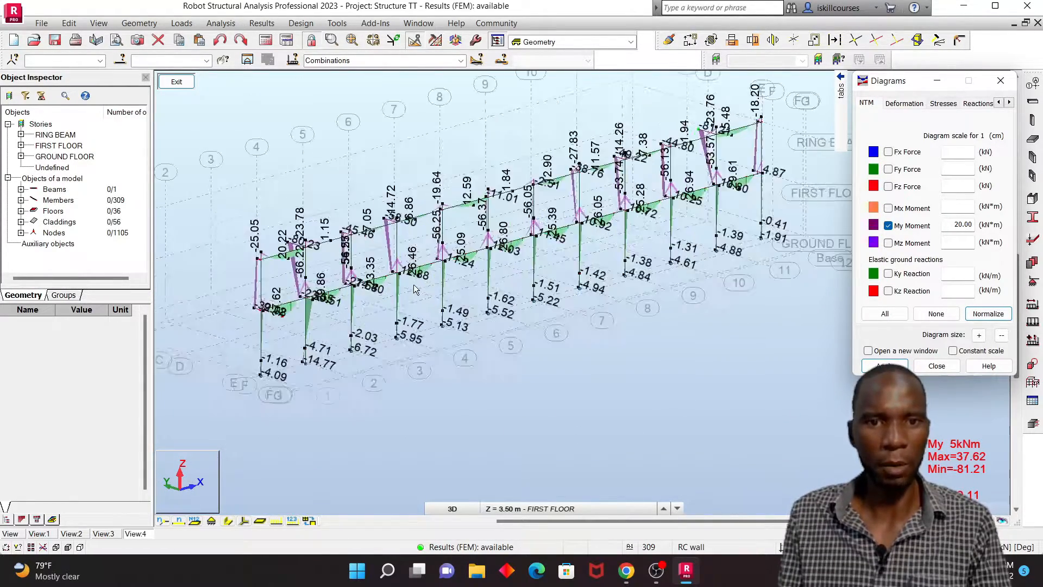
scroll(359, 288, "down", 5)
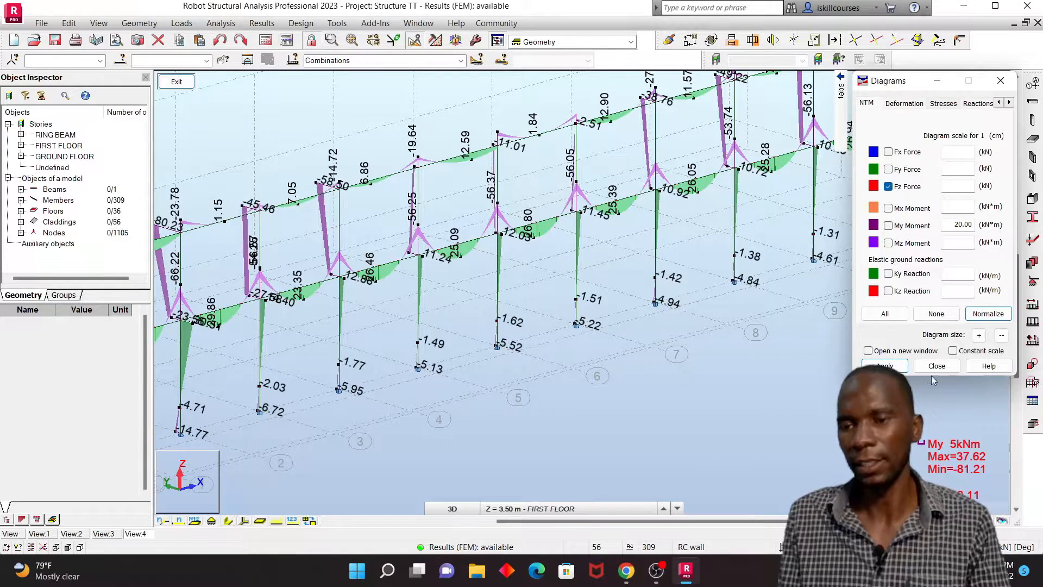
left_click(884, 365)
scroll(494, 274, "up", 3)
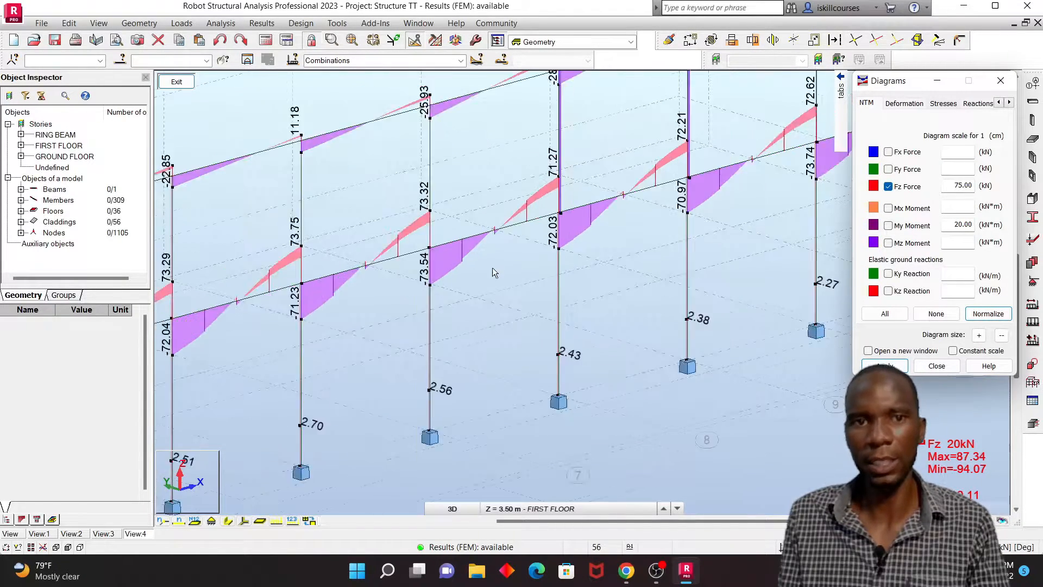
Choose Combinations as the load case for the Fz diagrams and inspect the end-bay first-floor beam's shear
scroll(495, 273, "down", 3)
left_click(358, 60)
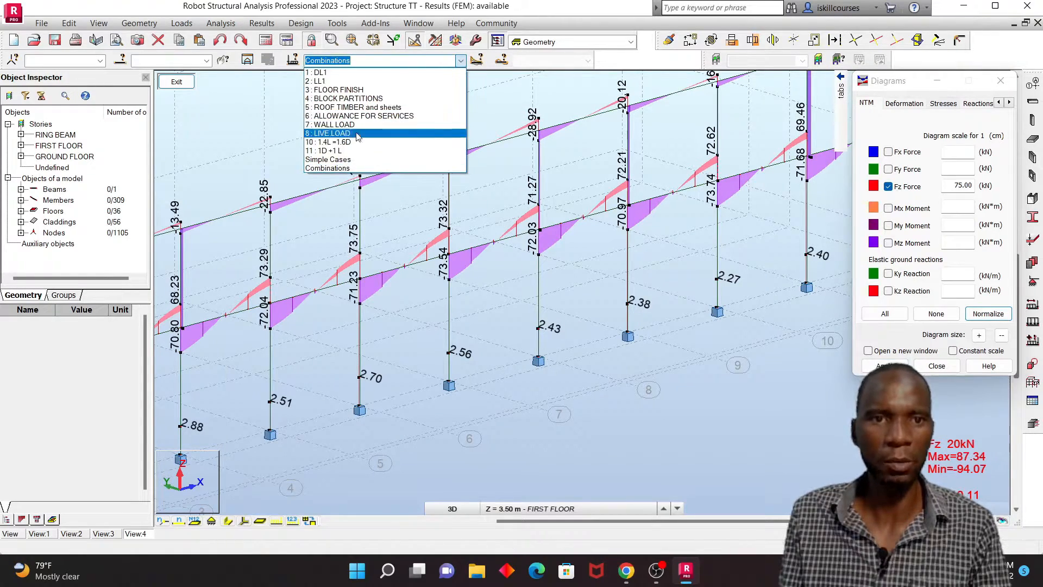
left_click(329, 167)
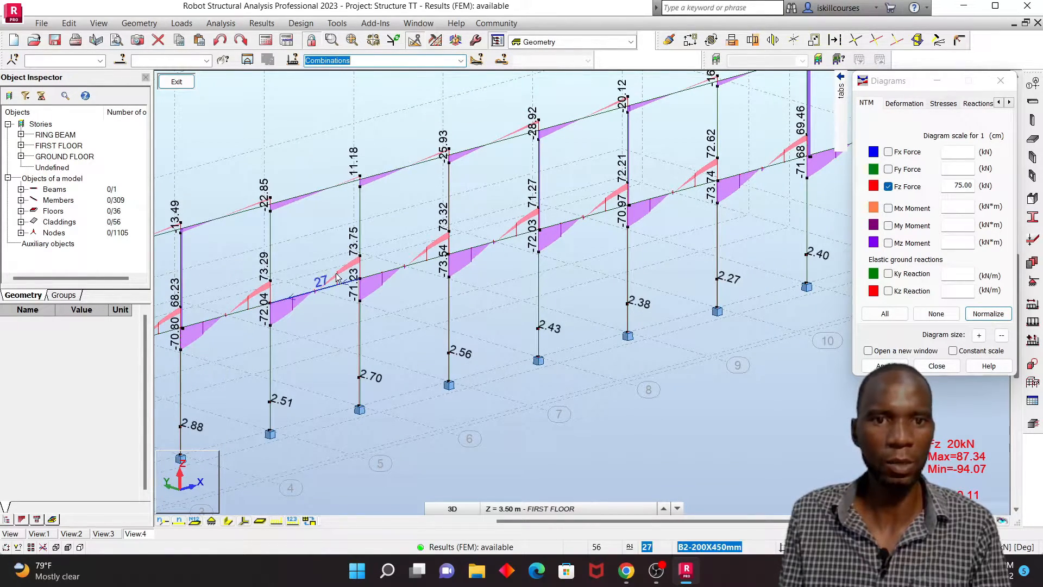
scroll(337, 277, "down", 3)
scroll(568, 144, "up", 5)
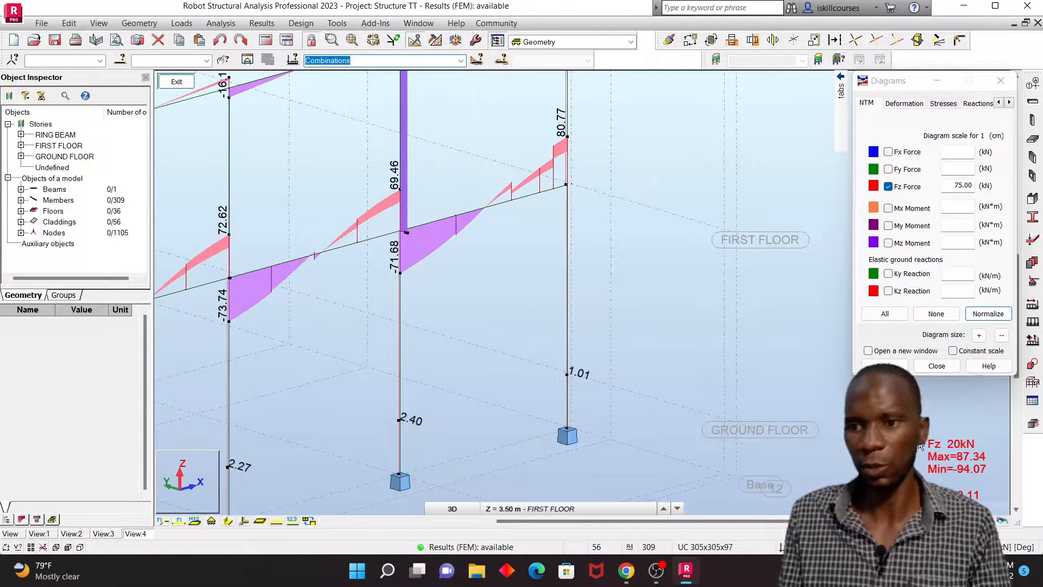
scroll(548, 255, "down", 5)
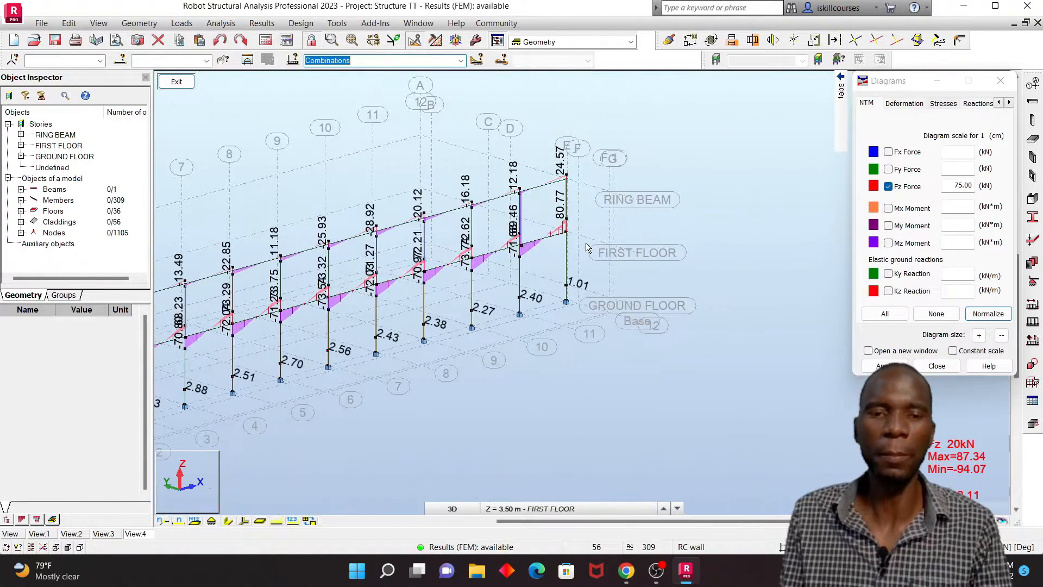
Examine the Fz shear diagrams along the frame's first-floor beams, comparing the shear on both sides of each column support
scroll(493, 293, "up", 2)
scroll(497, 289, "up", 3)
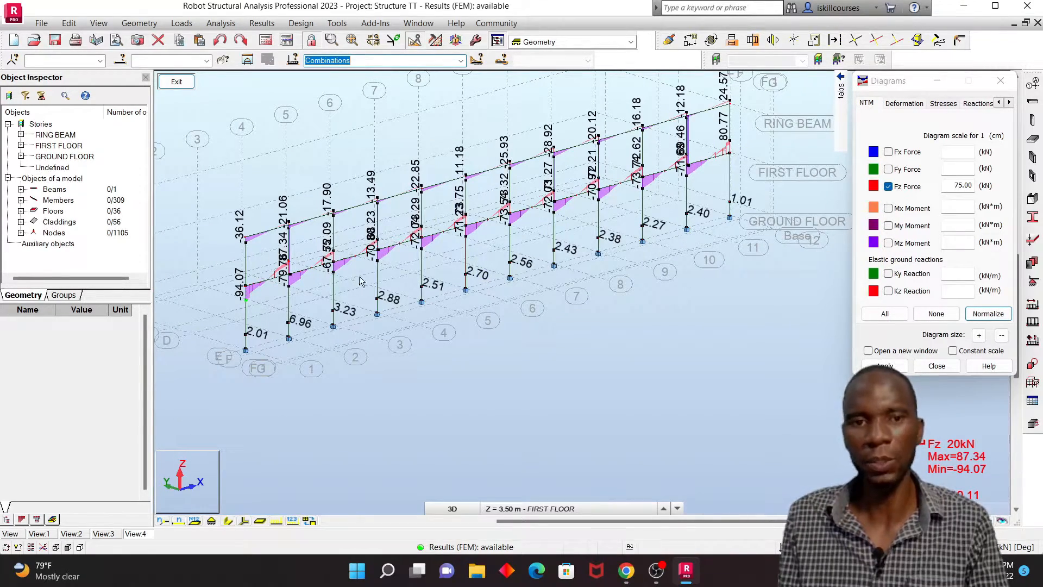
scroll(701, 191, "up", 3)
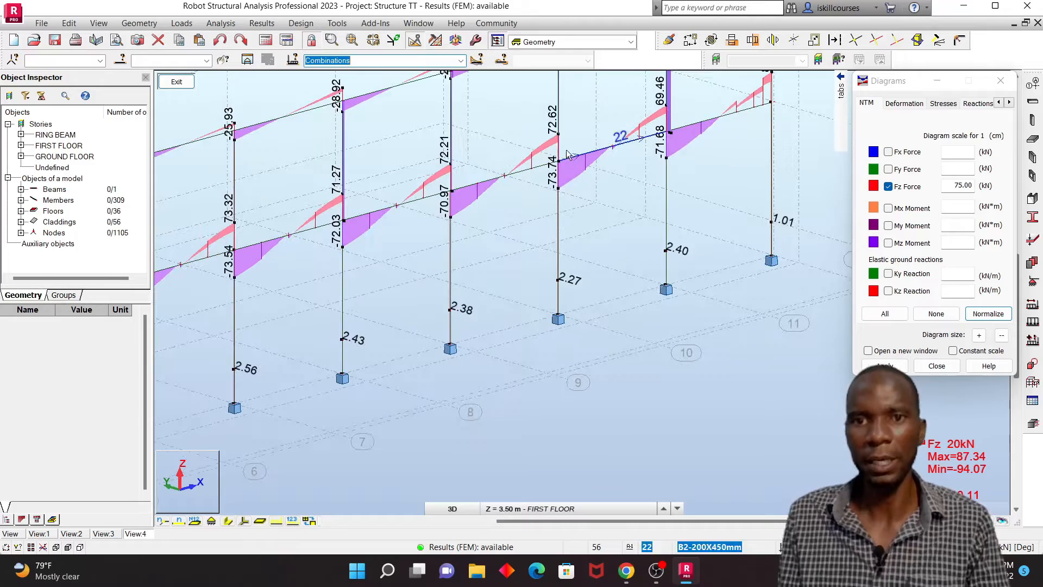
scroll(456, 196, "up", 3)
scroll(459, 187, "up", 2)
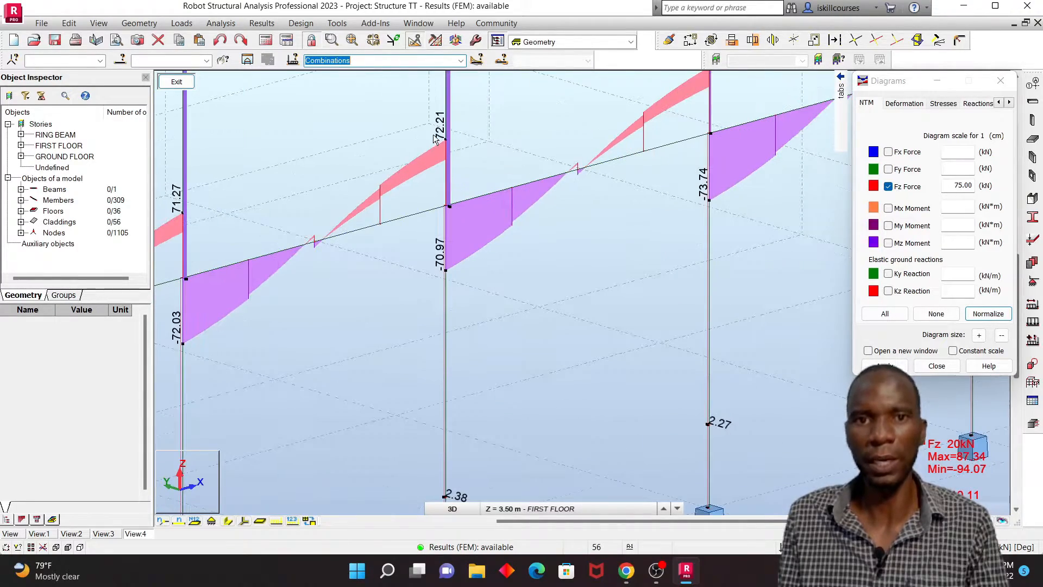
scroll(610, 229, "down", 5)
scroll(368, 211, "up", 4)
scroll(412, 252, "up", 2)
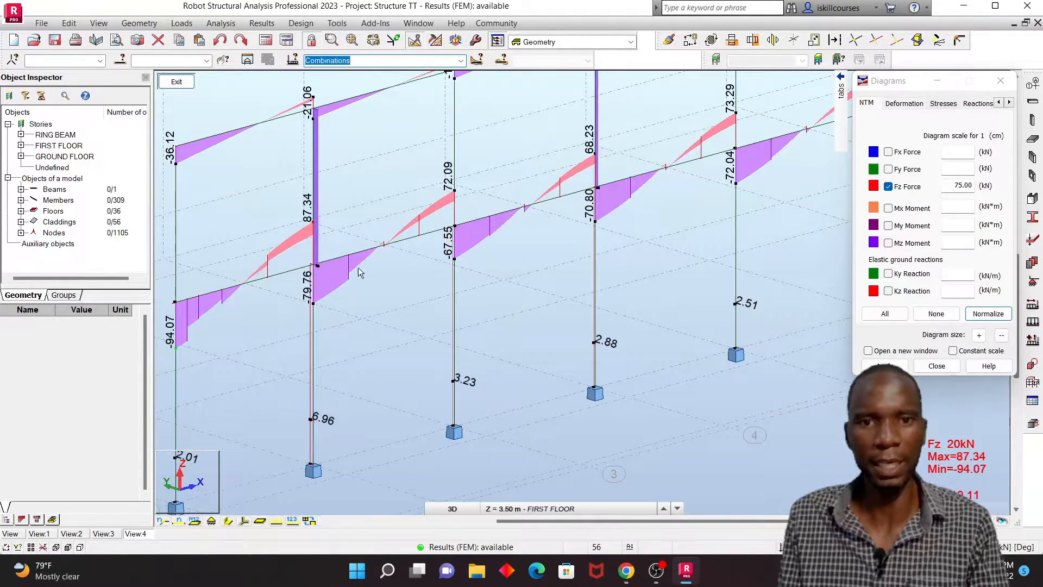
scroll(361, 266, "down", 3)
scroll(580, 209, "up", 4)
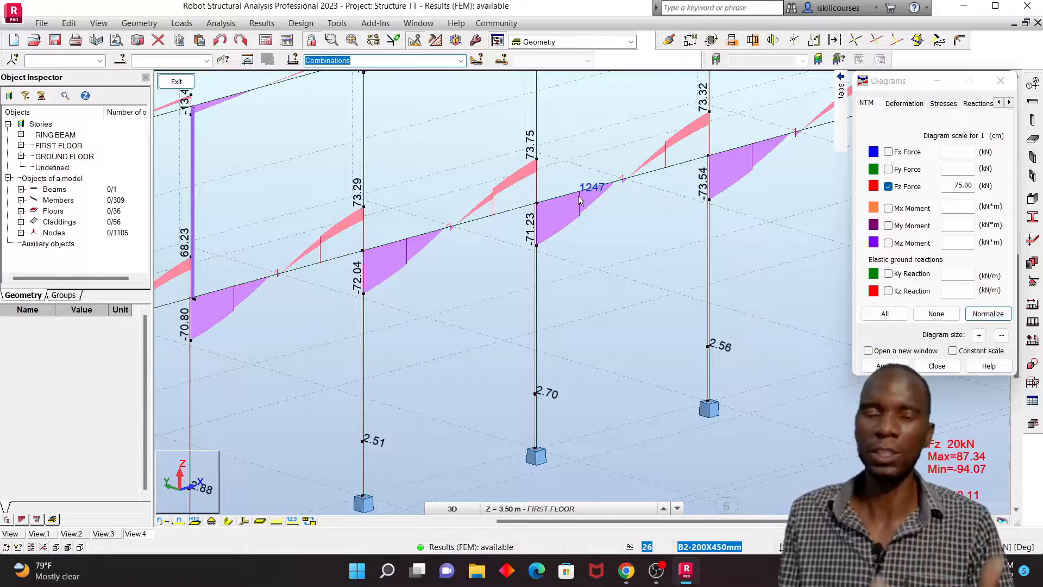
scroll(389, 246, "down", 2)
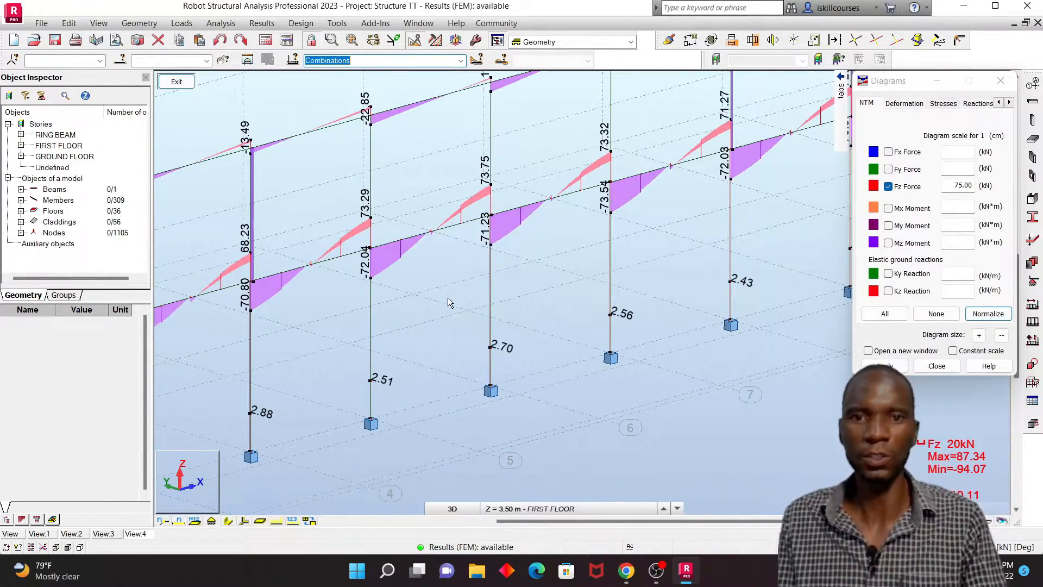
scroll(447, 302, "down", 3)
scroll(498, 266, "up", 3)
scroll(704, 148, "up", 3)
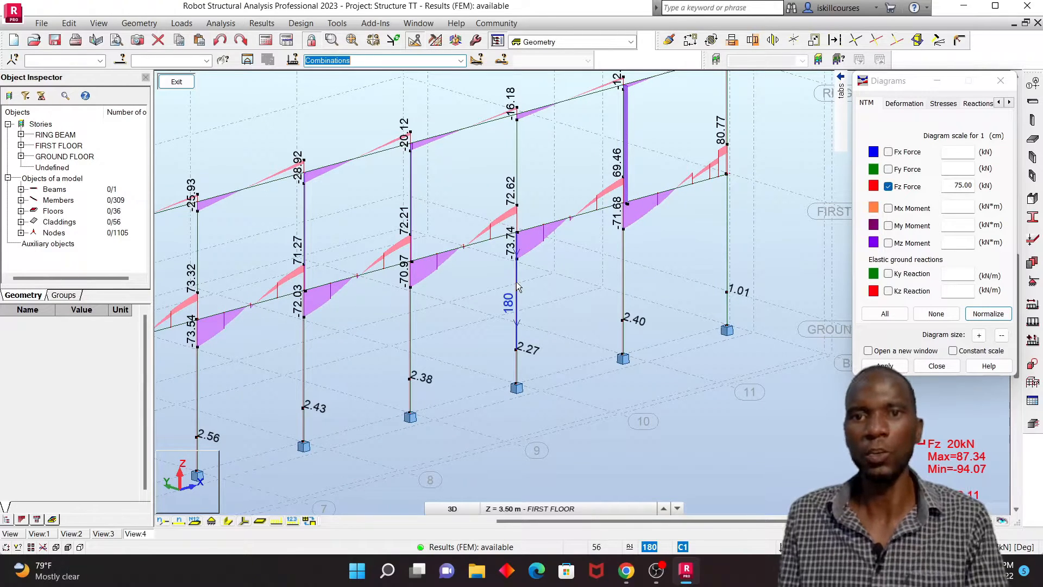
Turn off the Fz force diagram, close the diagram settings and return from the isolated frame to the full building model
left_click(887, 187)
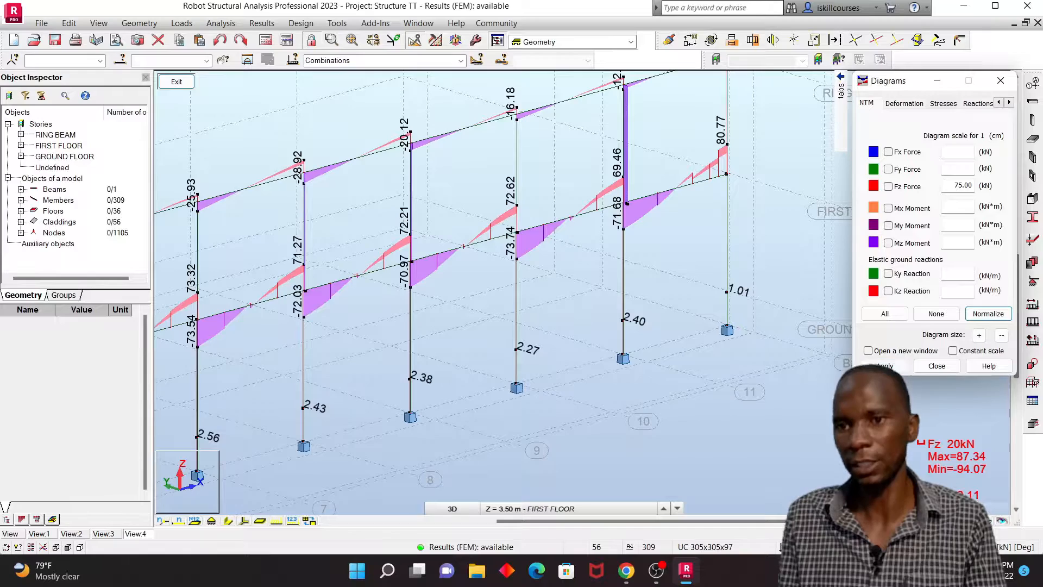
left_click(884, 366)
left_click(1000, 81)
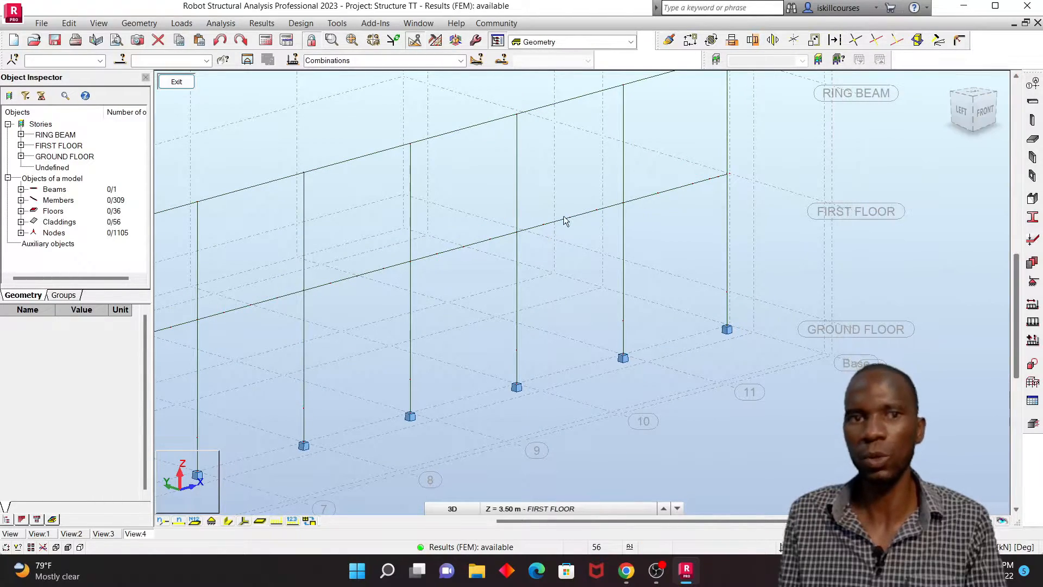
left_click(177, 82)
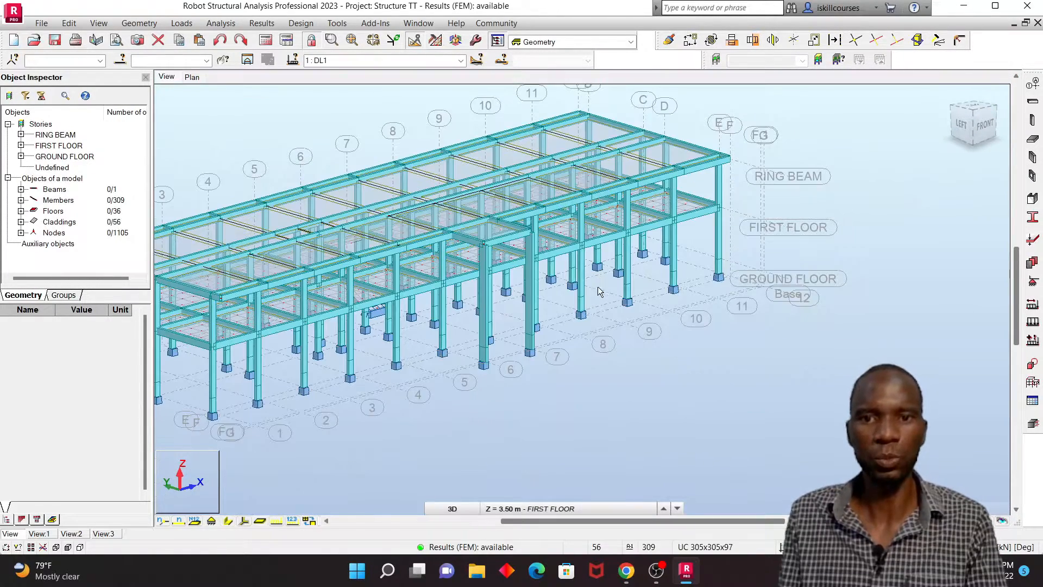
scroll(556, 286, "down", 2)
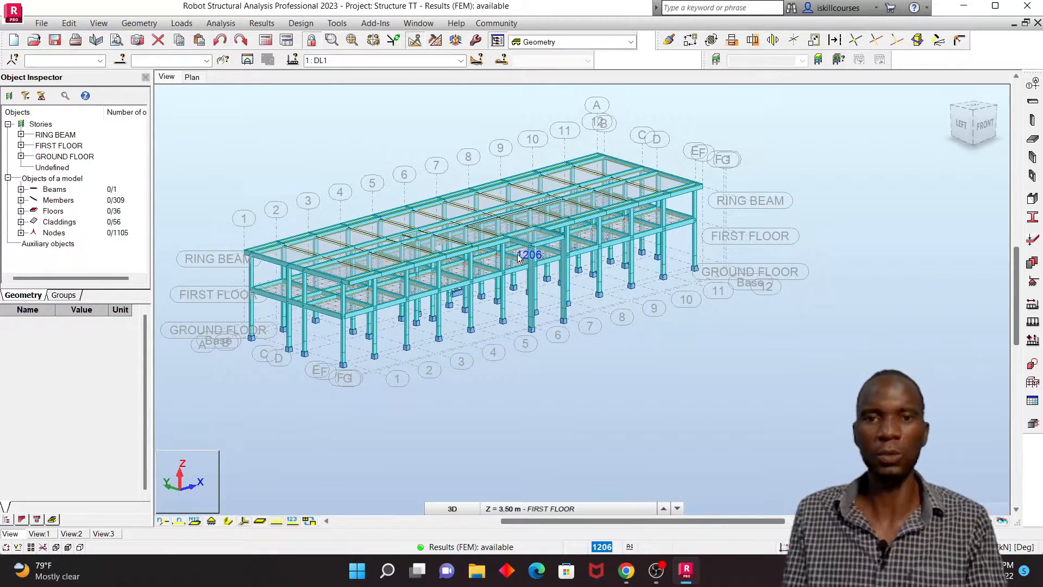
scroll(520, 258, "up", 2)
scroll(606, 253, "down", 1)
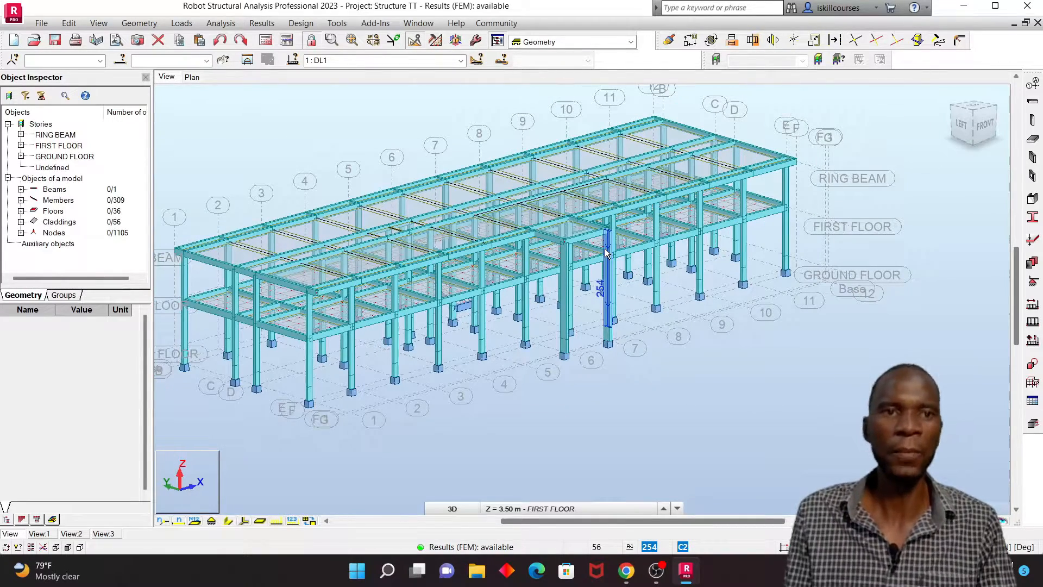
Open the special selection of members by group colour and inspect the colour-coded beam and column groups in the model
left_click(223, 60)
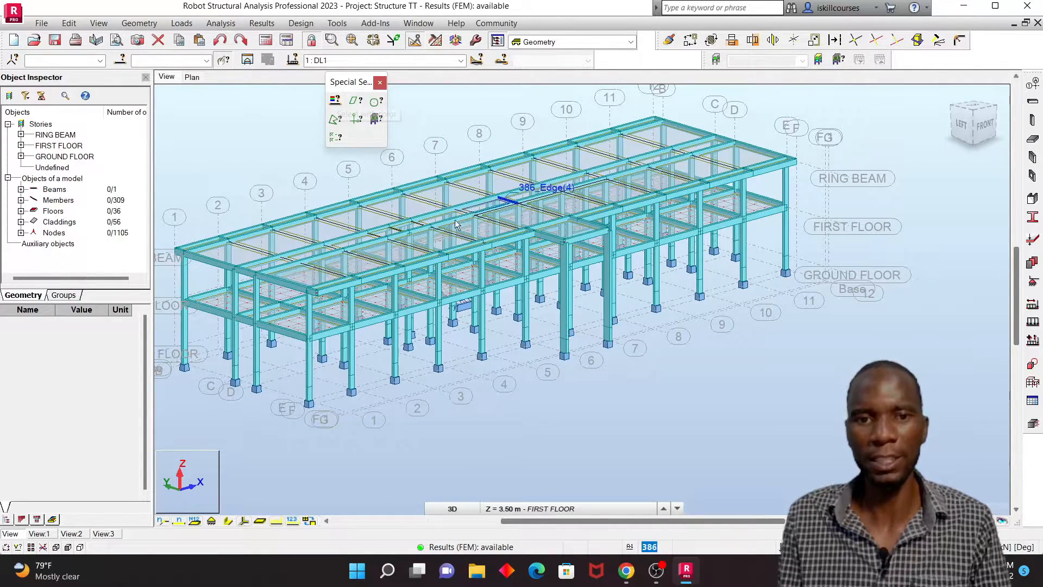
scroll(423, 337, "down", 3)
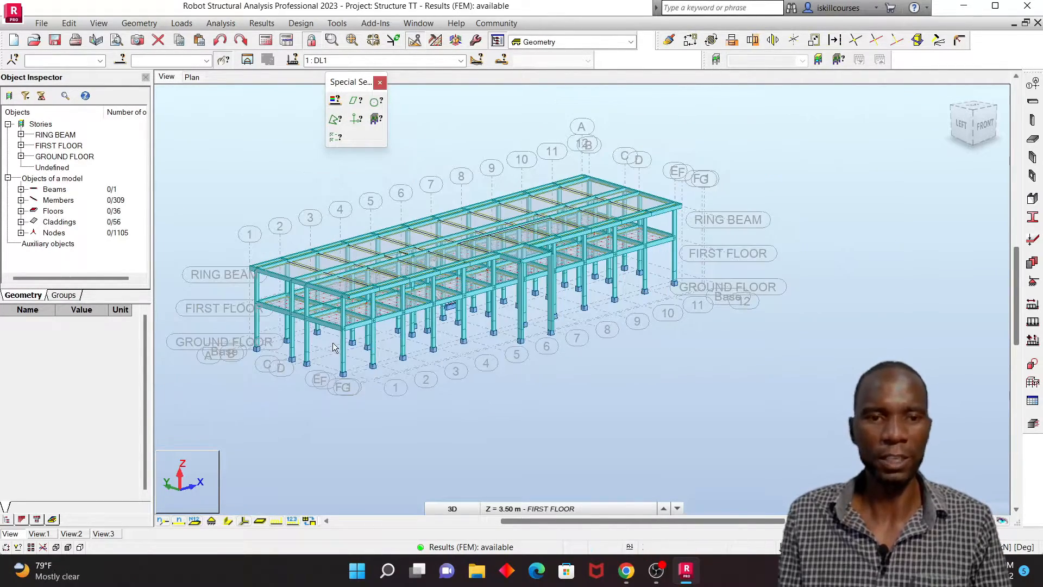
scroll(341, 345, "up", 4)
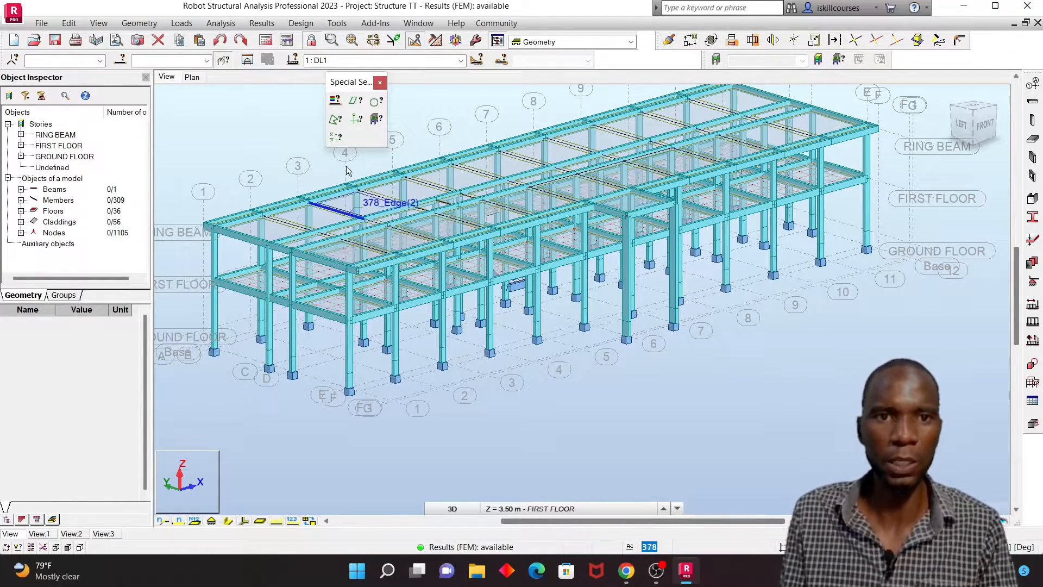
left_click(333, 101)
left_click_drag(667, 111, 859, 67)
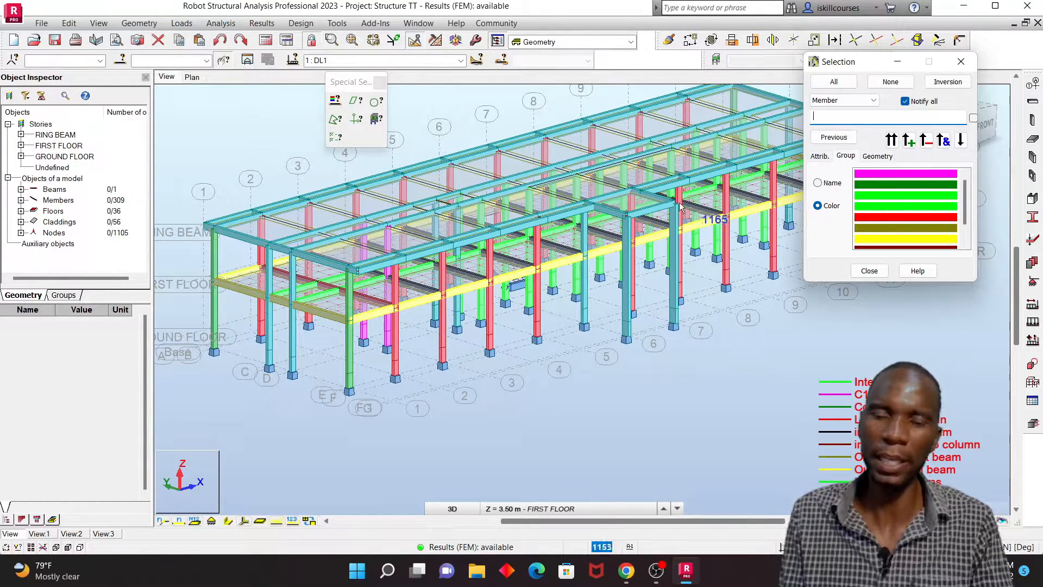
scroll(326, 334, "down", 2)
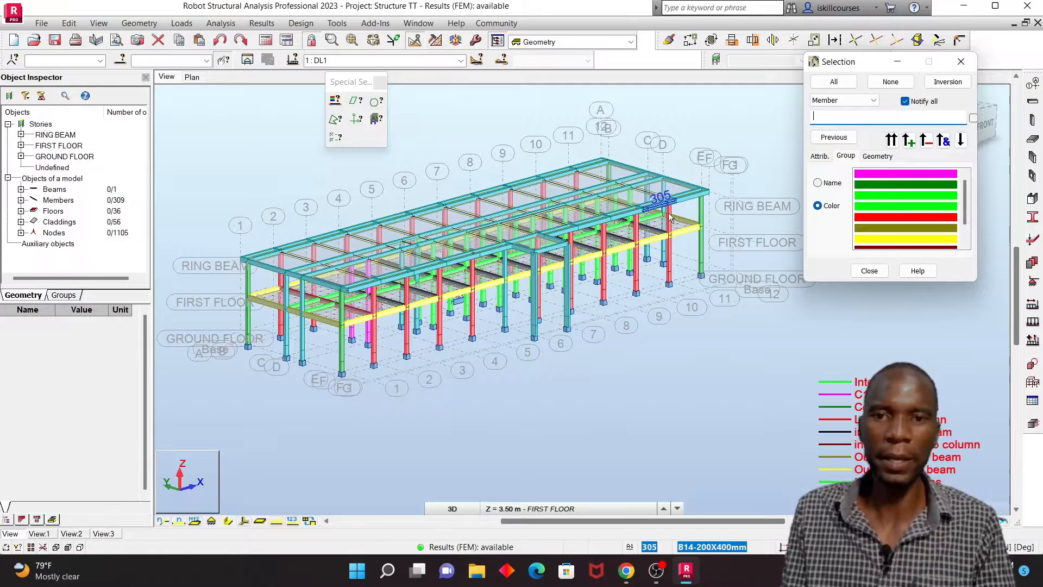
scroll(517, 290, "up", 1)
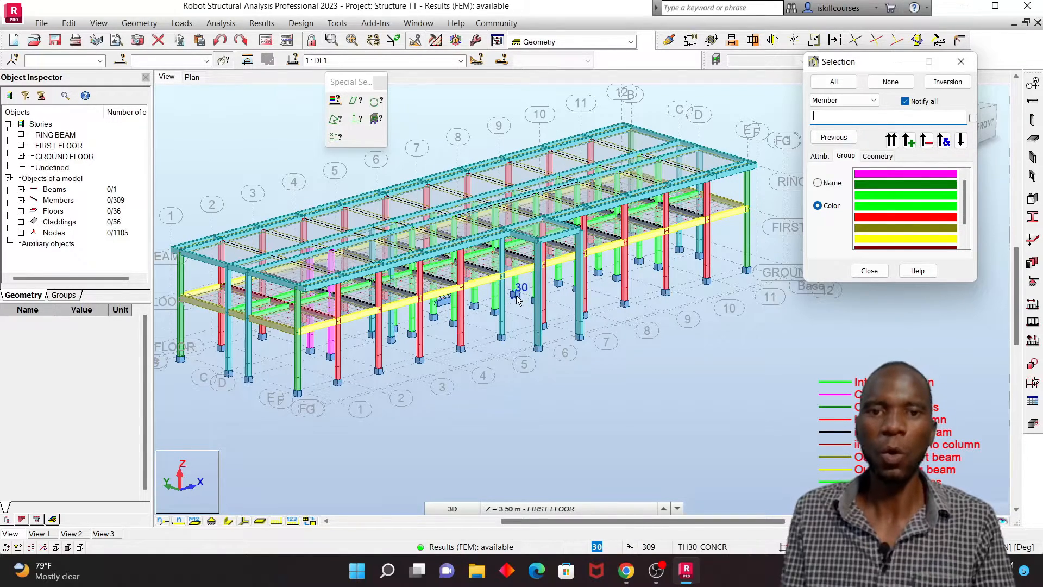
scroll(483, 307, "down", 1)
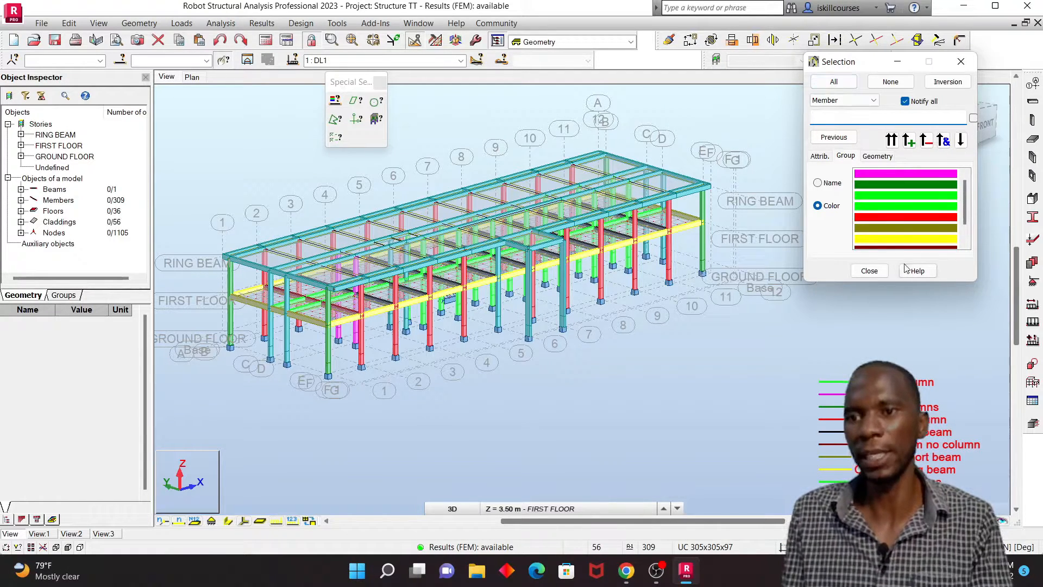
Select the yellow group of long outer first-floor beams, members 21to42, and close the selection tools
left_click(895, 239)
left_click(891, 142)
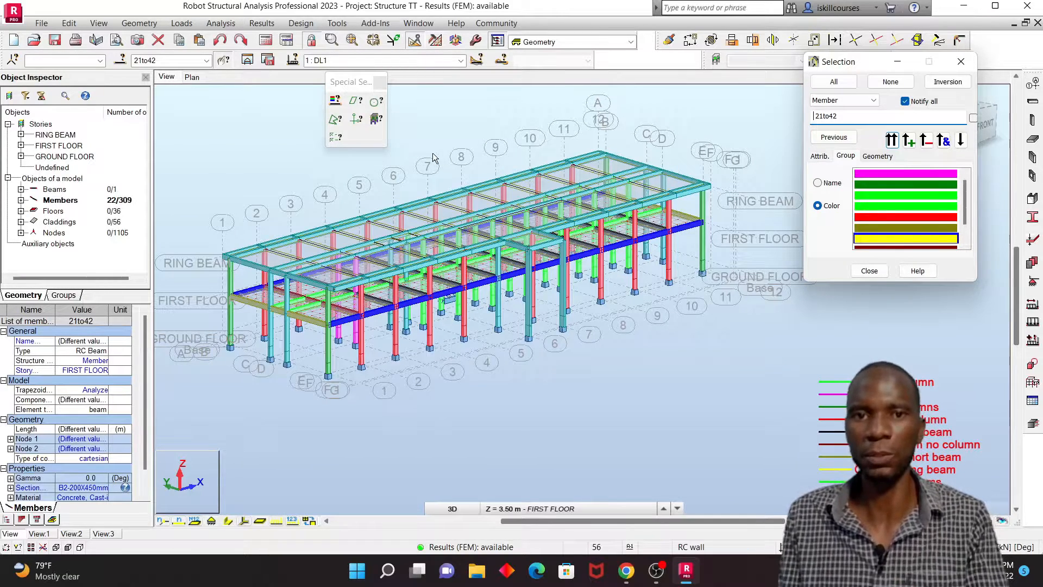
left_click(960, 61)
left_click(380, 82)
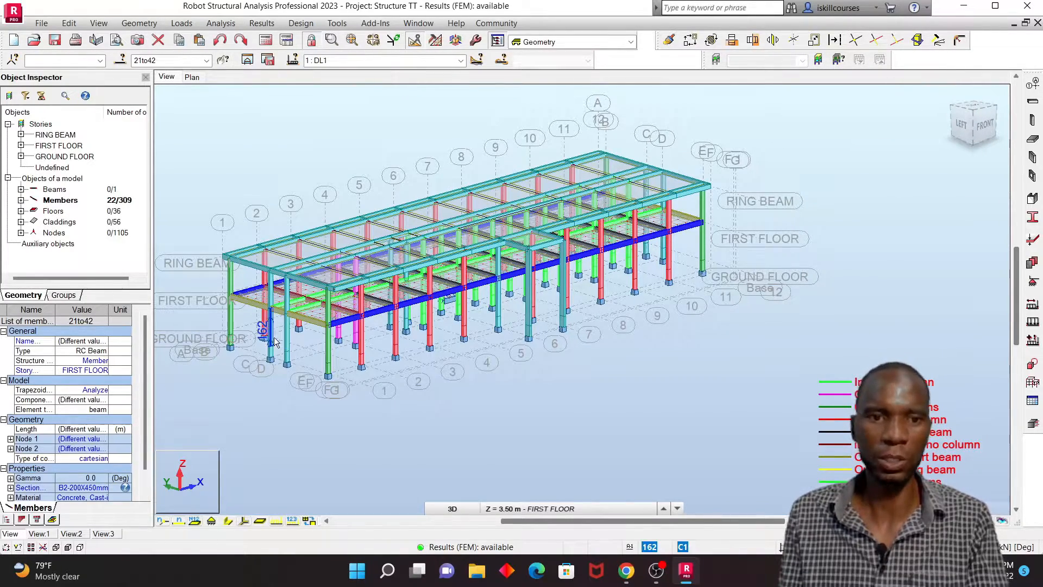
Transfer the selected beams to Provided Reinforcement of RC Elements, grouped according to story with manual combinations 10 (ULS) and 11 (SLS)
scroll(342, 326, "up", 1)
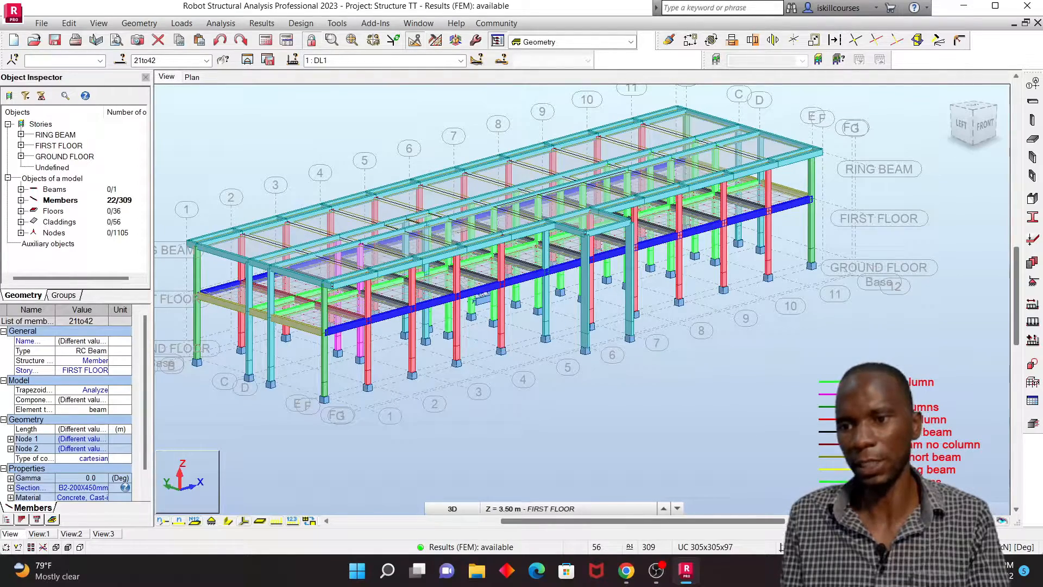
scroll(480, 326, "up", 2)
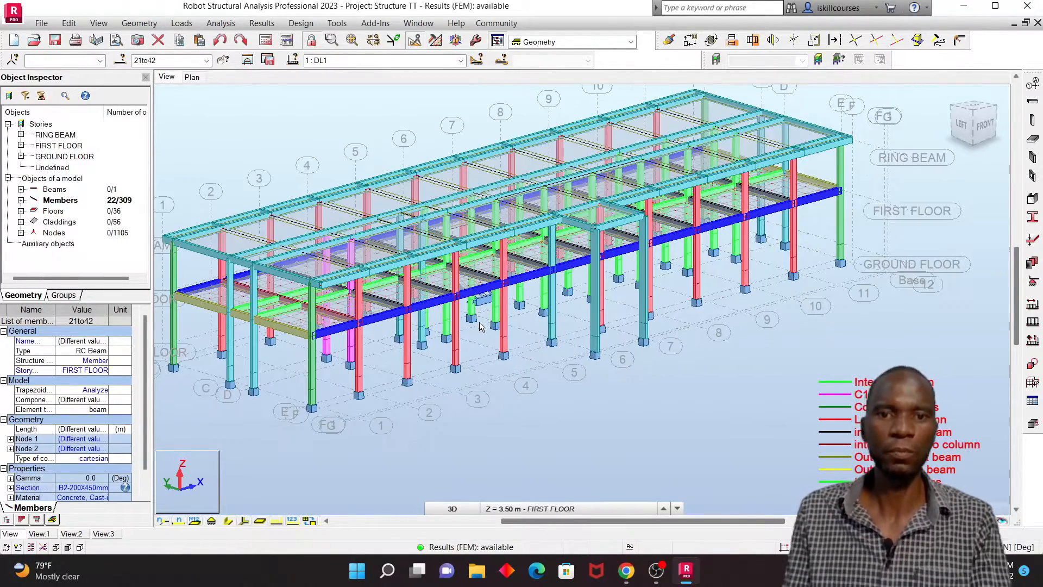
scroll(434, 332, "down", 2)
left_click(300, 23)
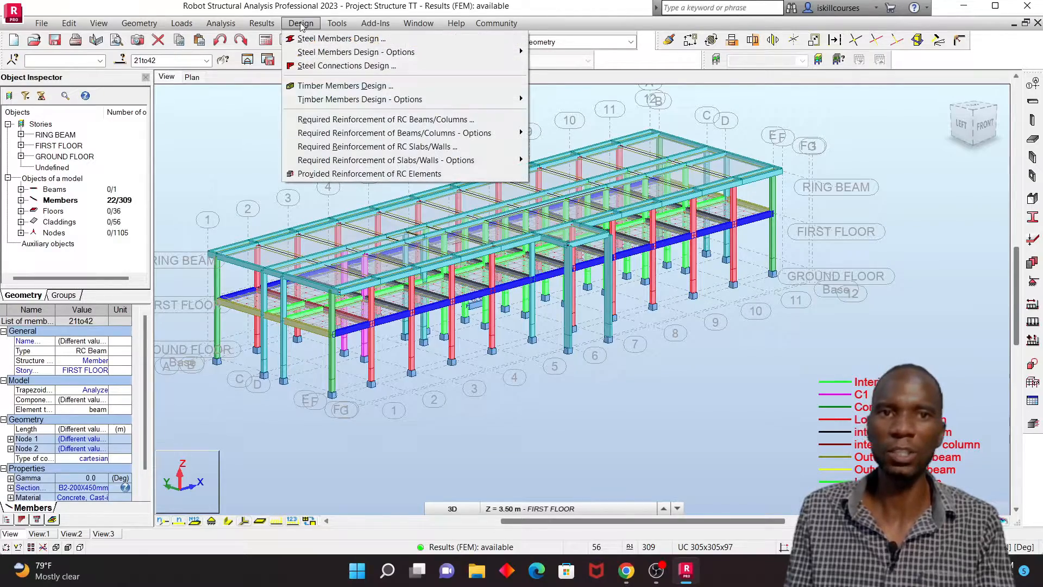
left_click(347, 175)
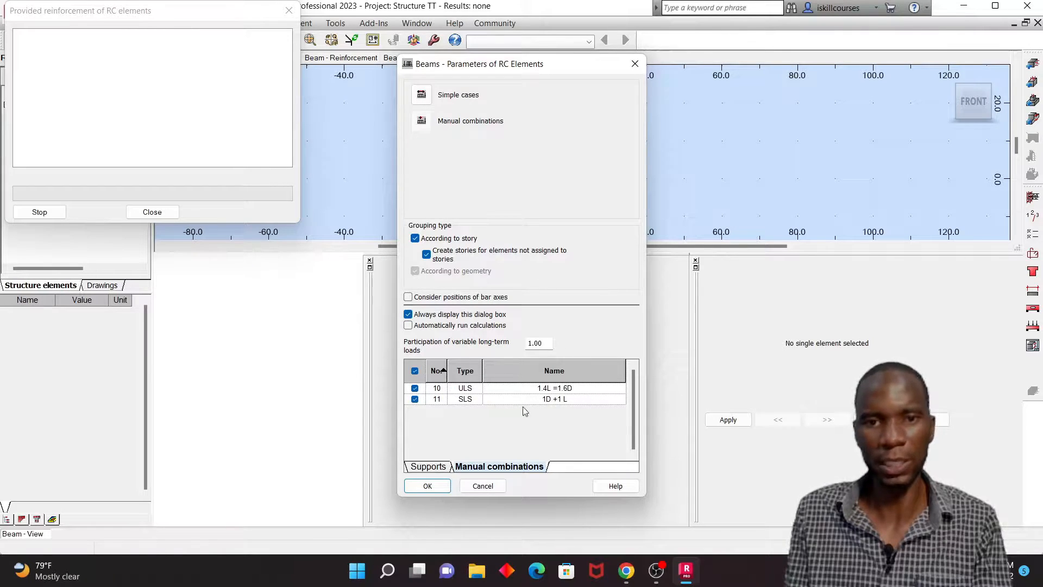
left_click(427, 486)
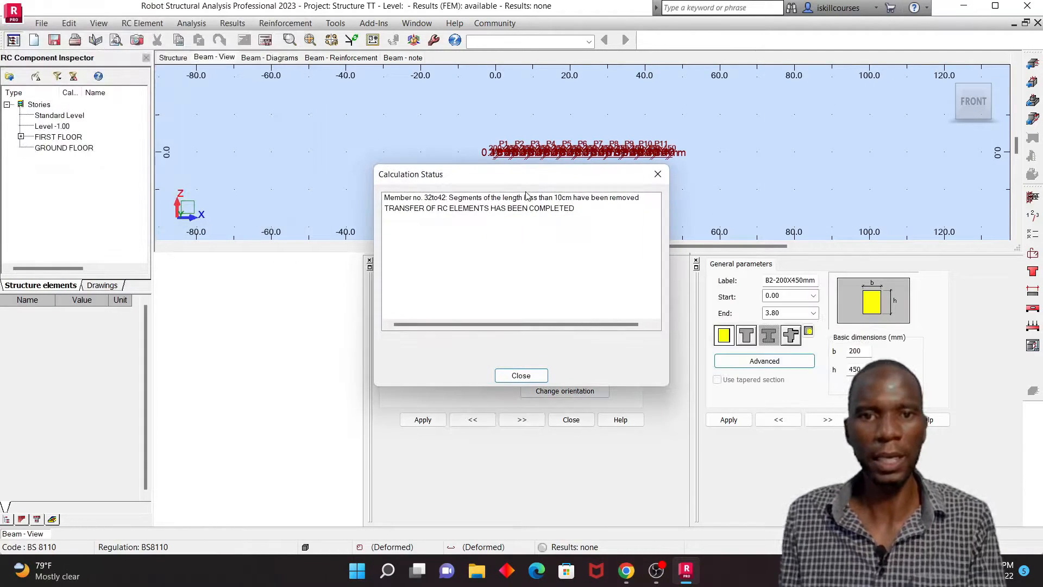
left_click(514, 376)
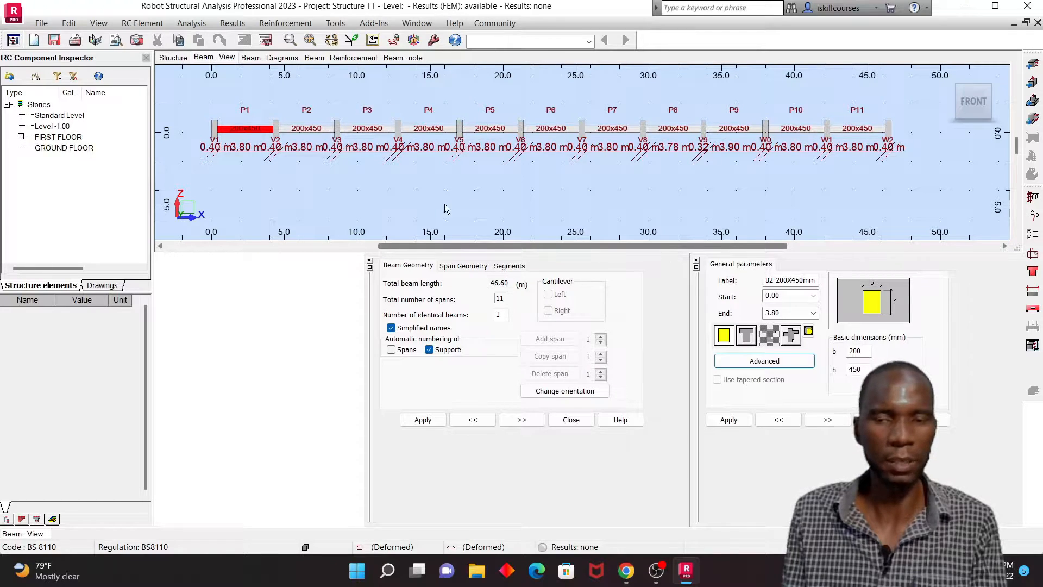
Expand the first floor's transferred beams, bring up the 3D structure view and select the group Beam32..42
left_click(21, 136)
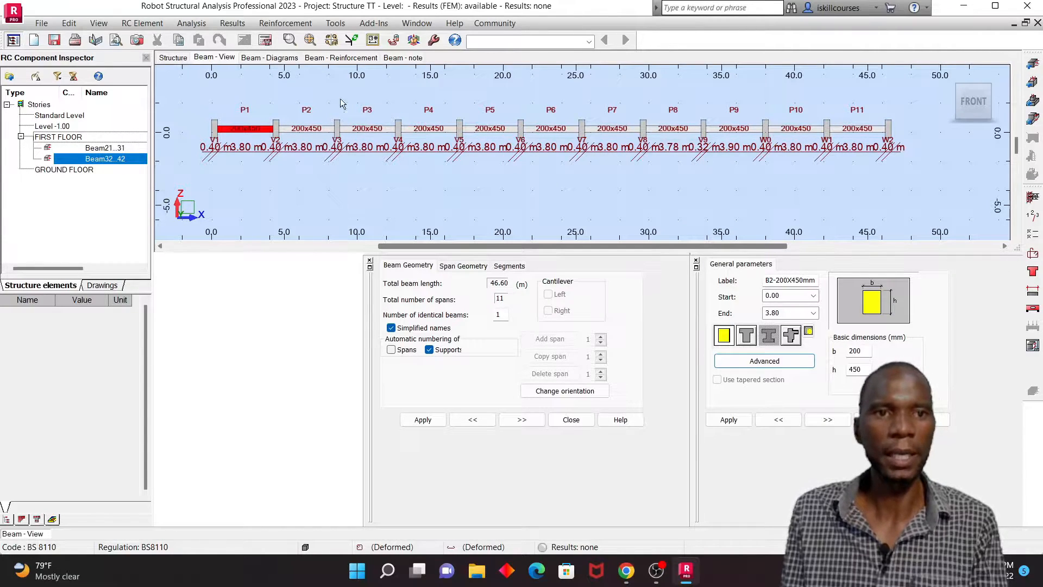
left_click(174, 58)
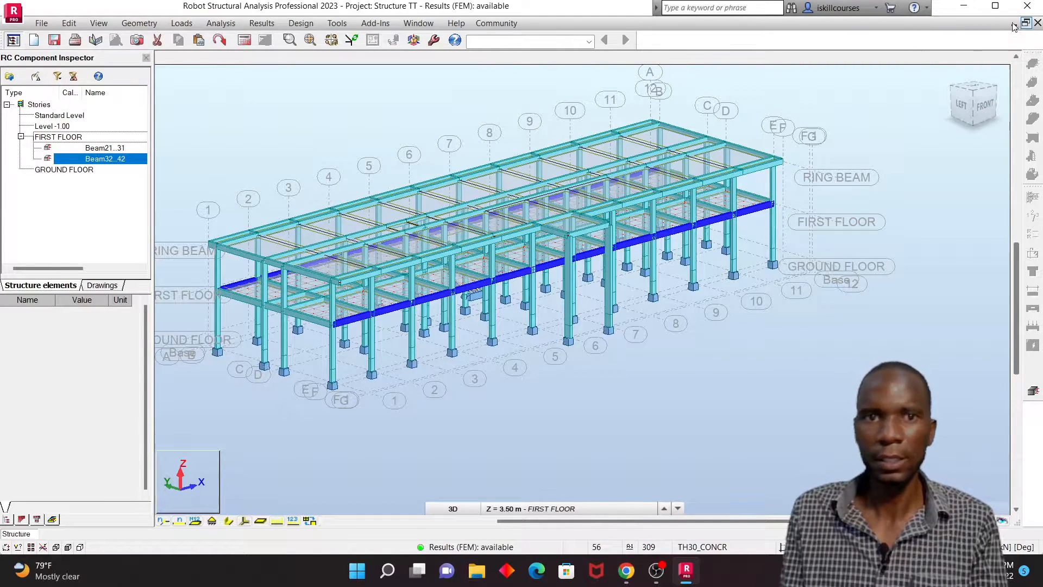
left_click(100, 162)
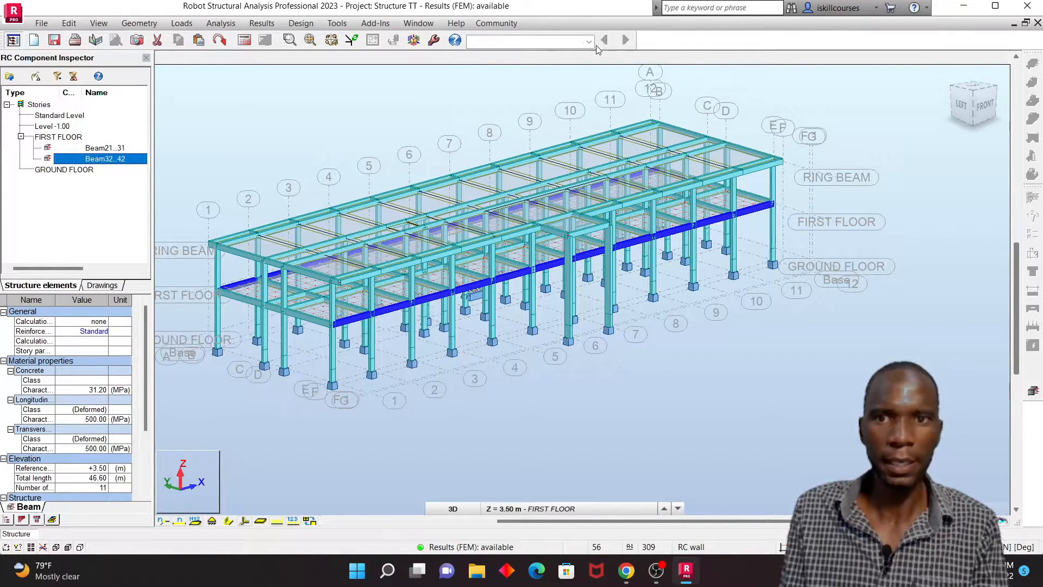
Try the Provided reinforcement layout of RC Design for the structure
left_click(579, 43)
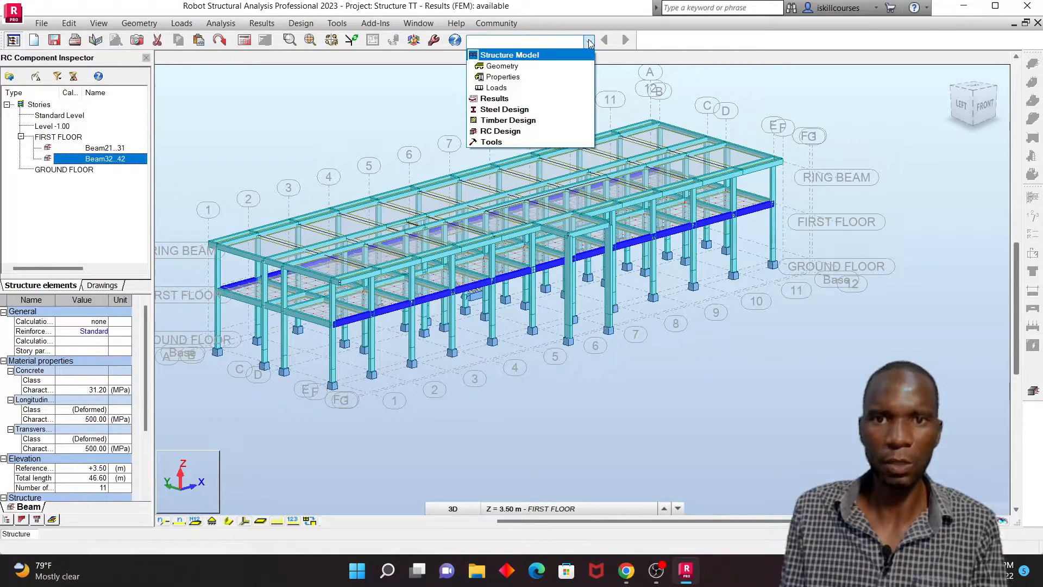
left_click(500, 135)
left_click(510, 169)
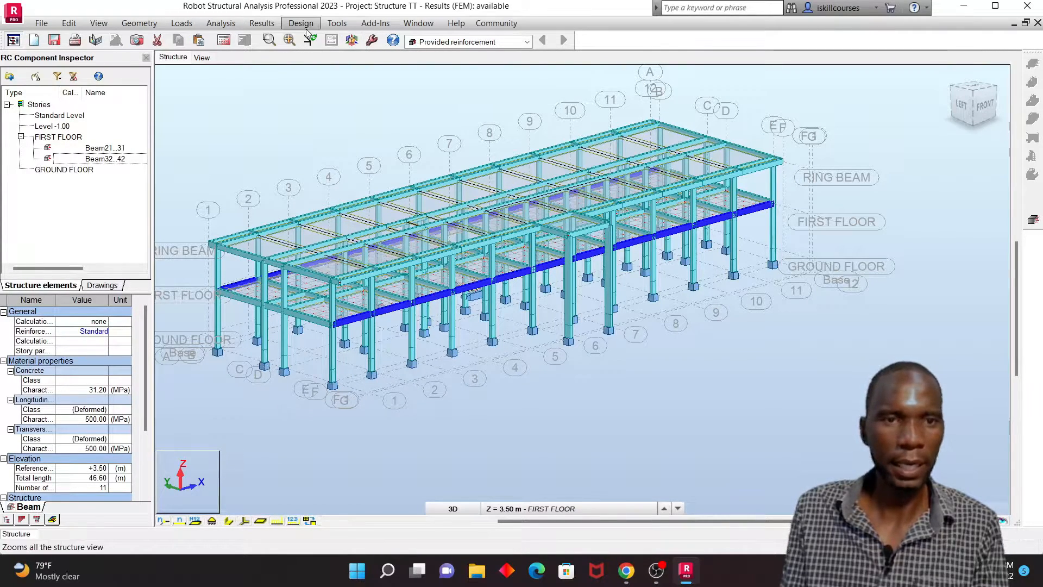
Return to the Geometry layout and transfer members 21to42 again to Provided Reinforcement of RC Elements, according to story with manual combinations 10 and 11
left_click(526, 42)
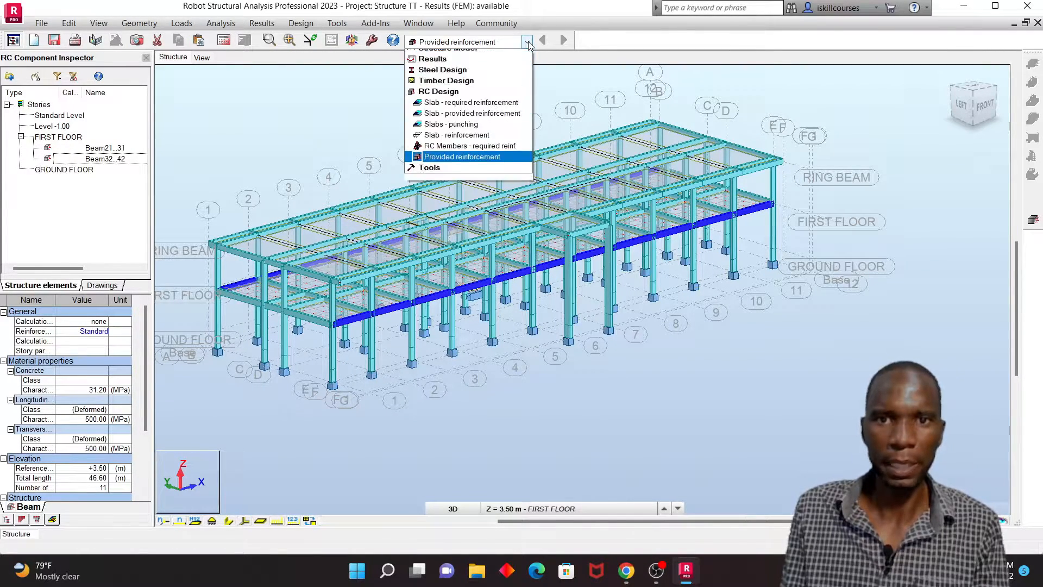
left_click(437, 55)
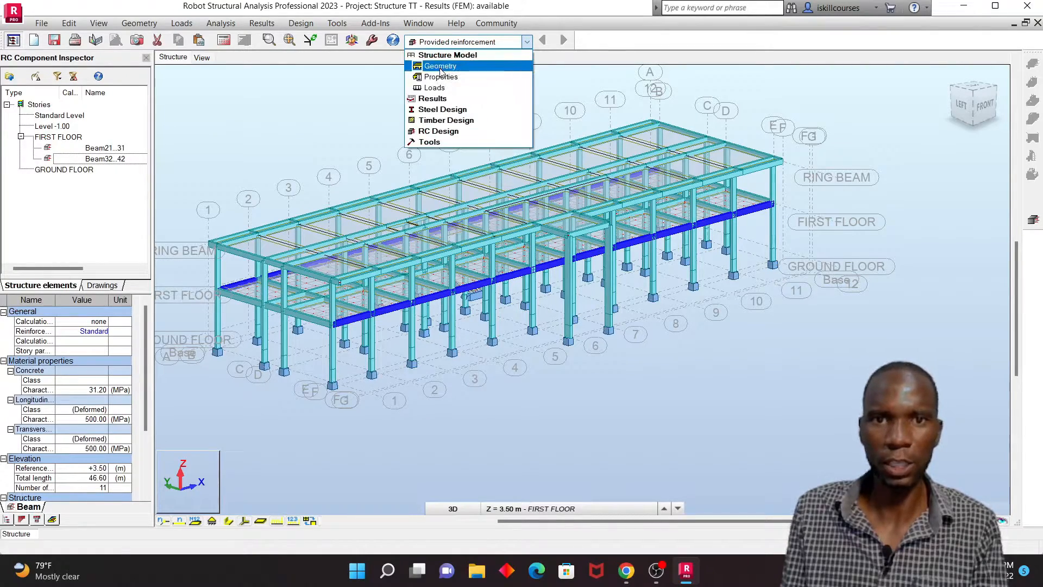
left_click(441, 67)
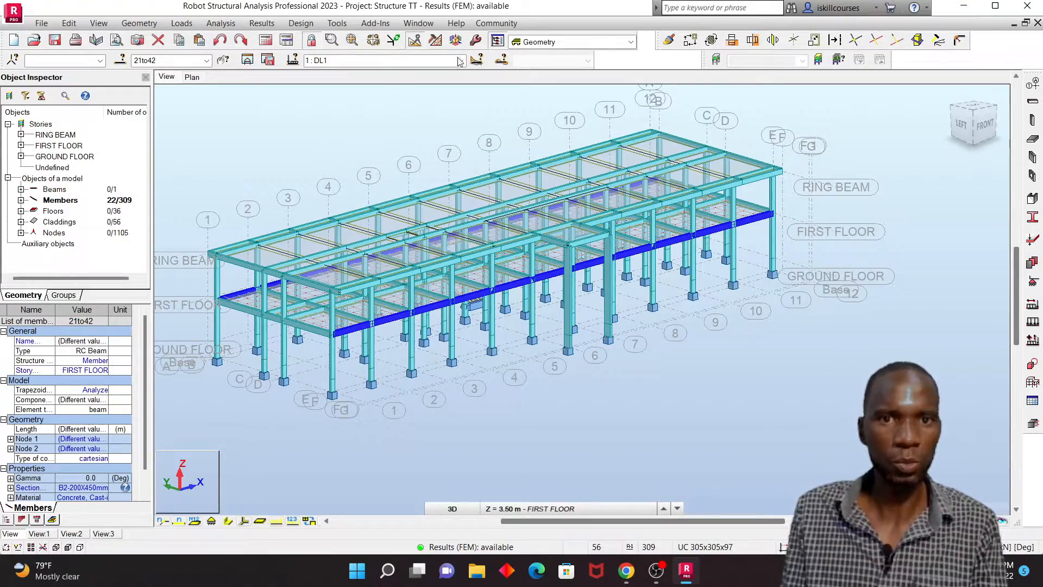
left_click(301, 24)
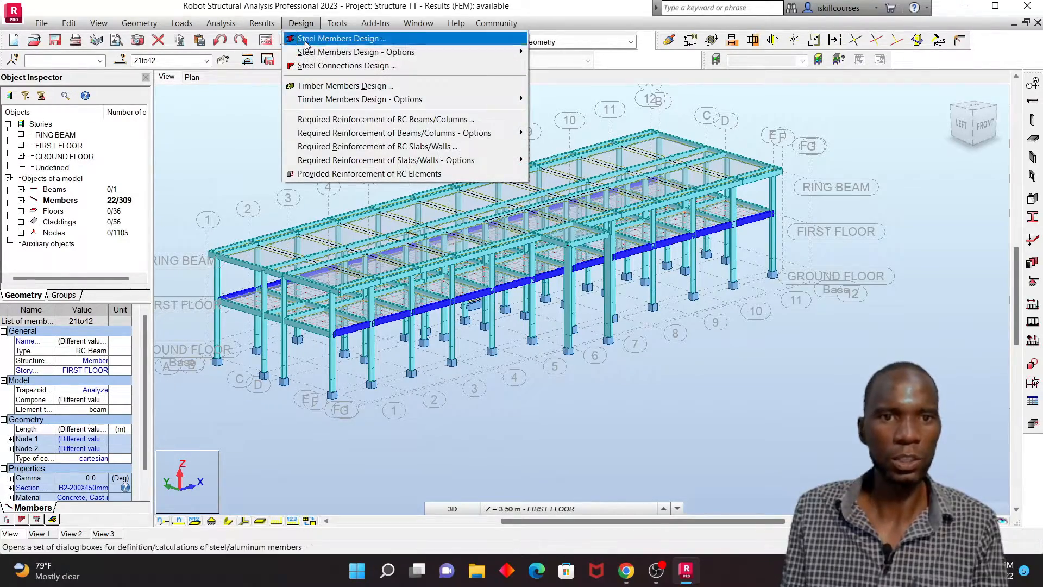
left_click(360, 174)
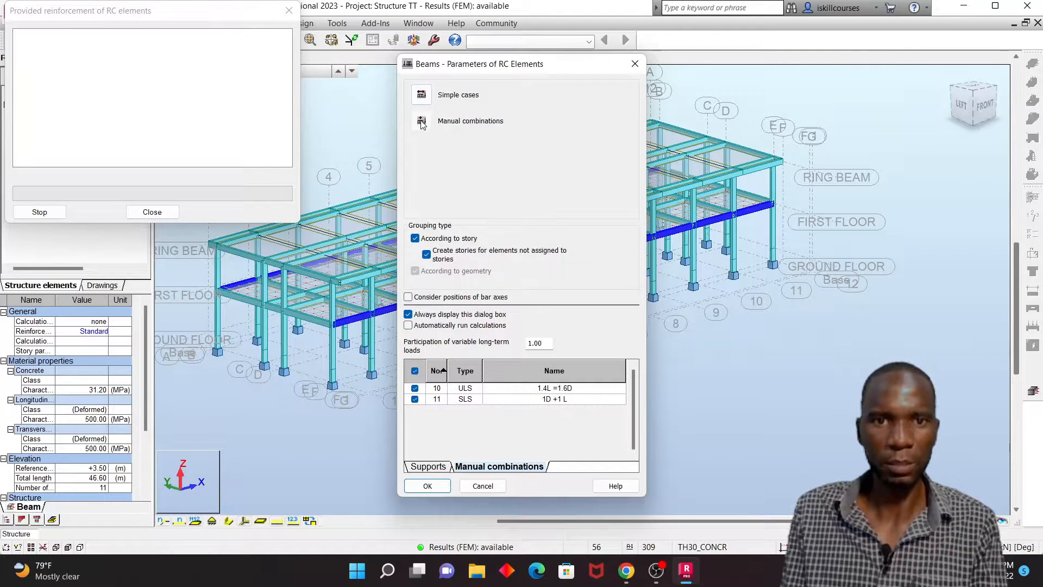
left_click(427, 485)
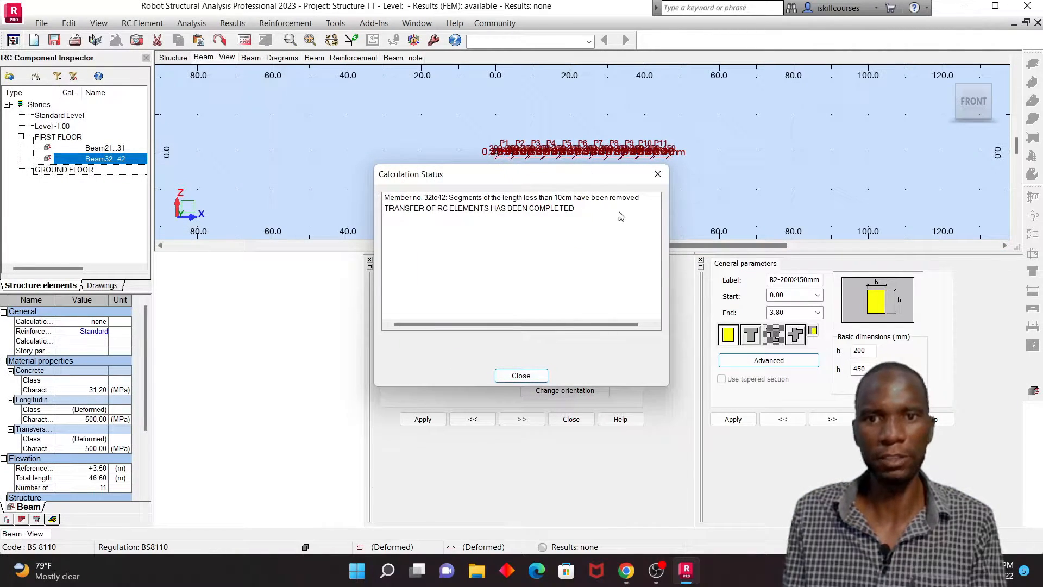
left_click(535, 375)
Examine the span geometry and segments of spans P2, P3 and P4 of Beam32..42
scroll(555, 167, "up", 5)
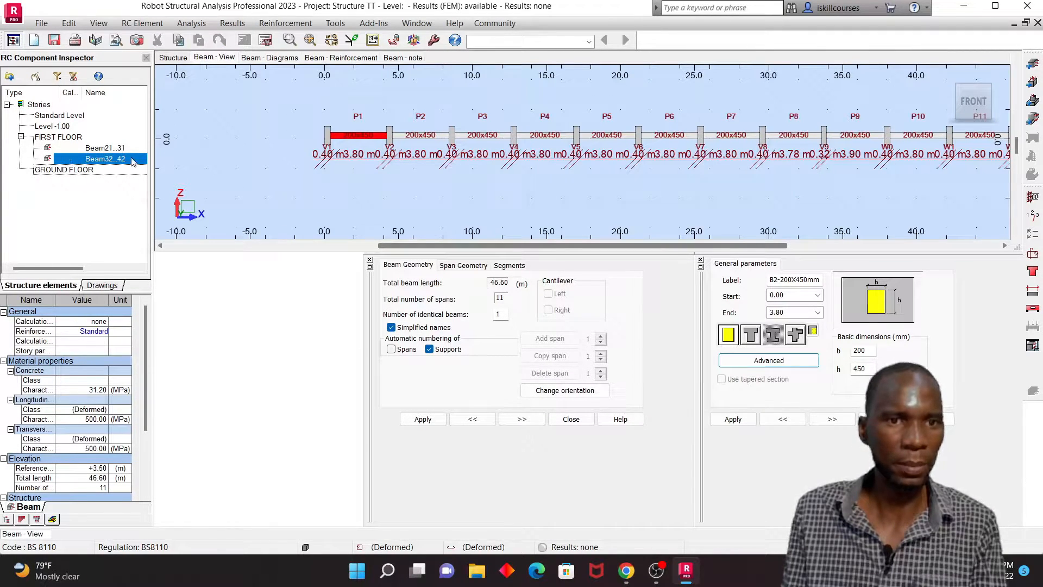
scroll(461, 195, "down", 2)
scroll(419, 164, "up", 3)
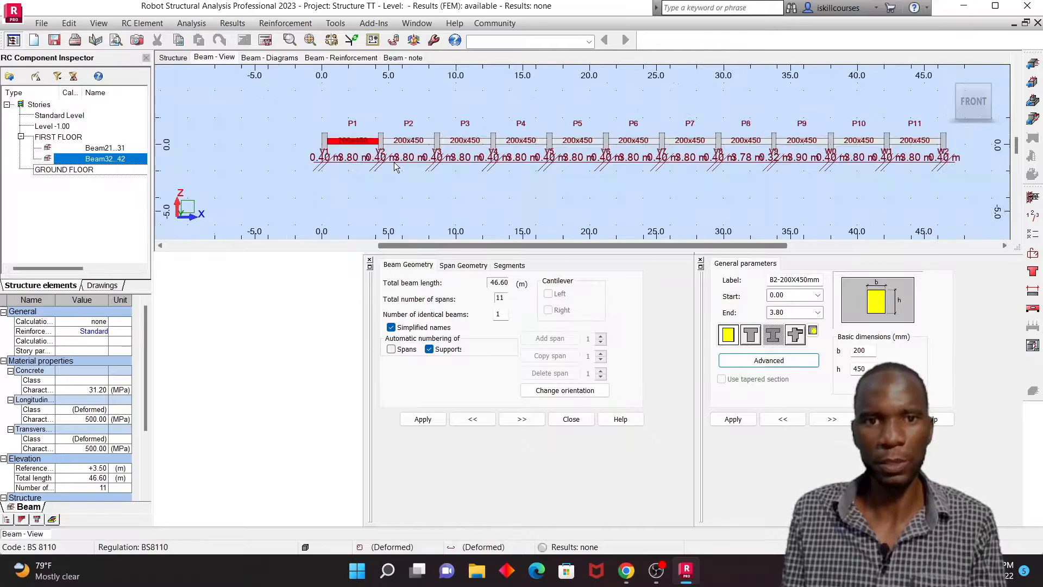
left_click(425, 142)
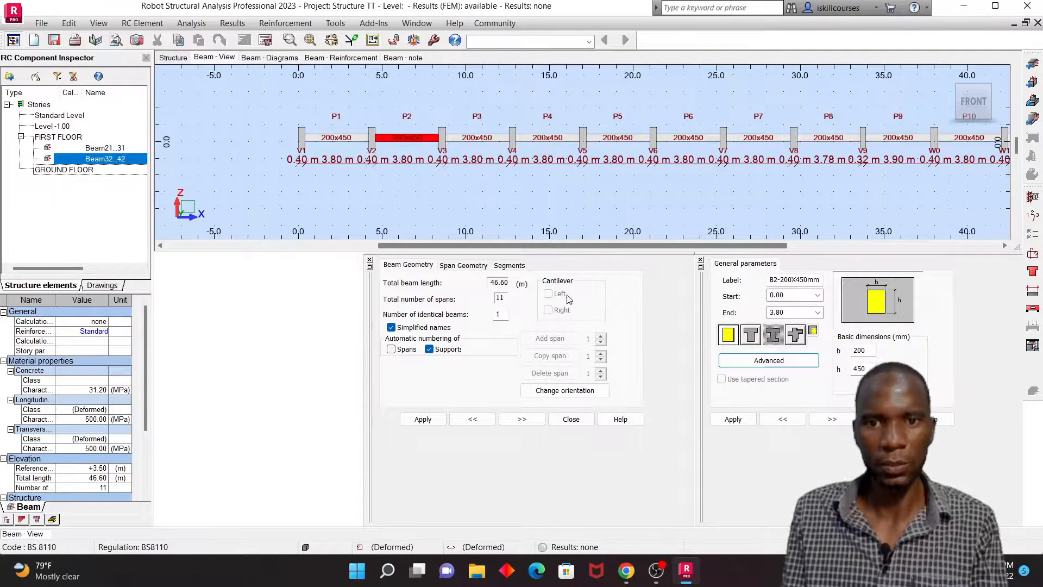
left_click(472, 265)
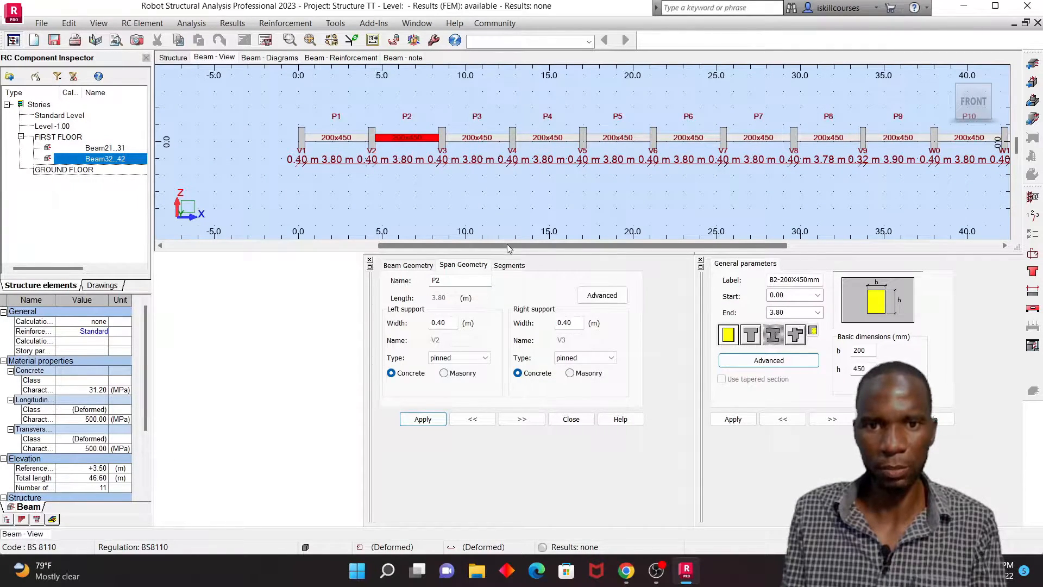
left_click(509, 265)
left_click(473, 139)
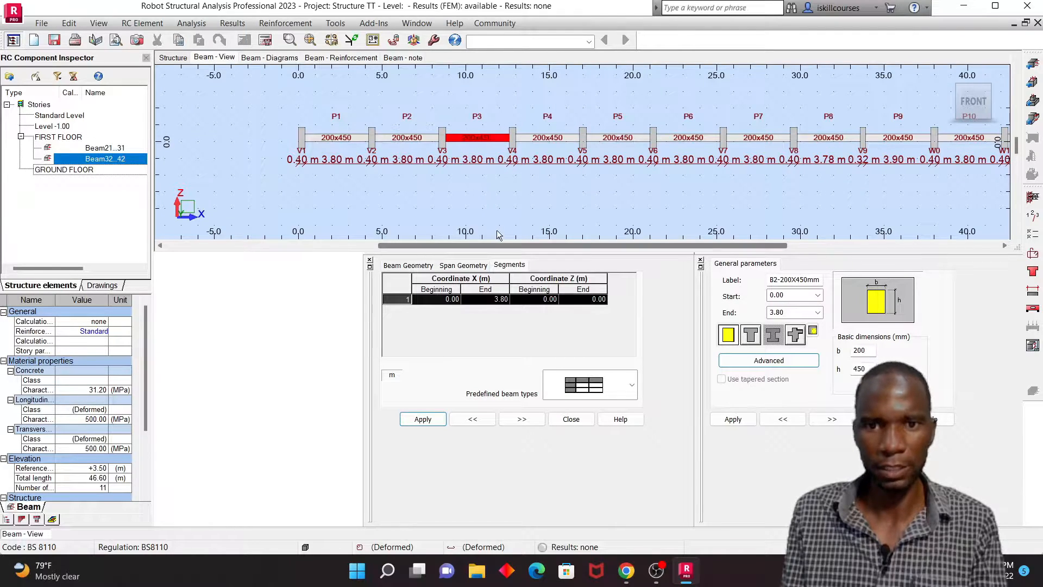
left_click(559, 140)
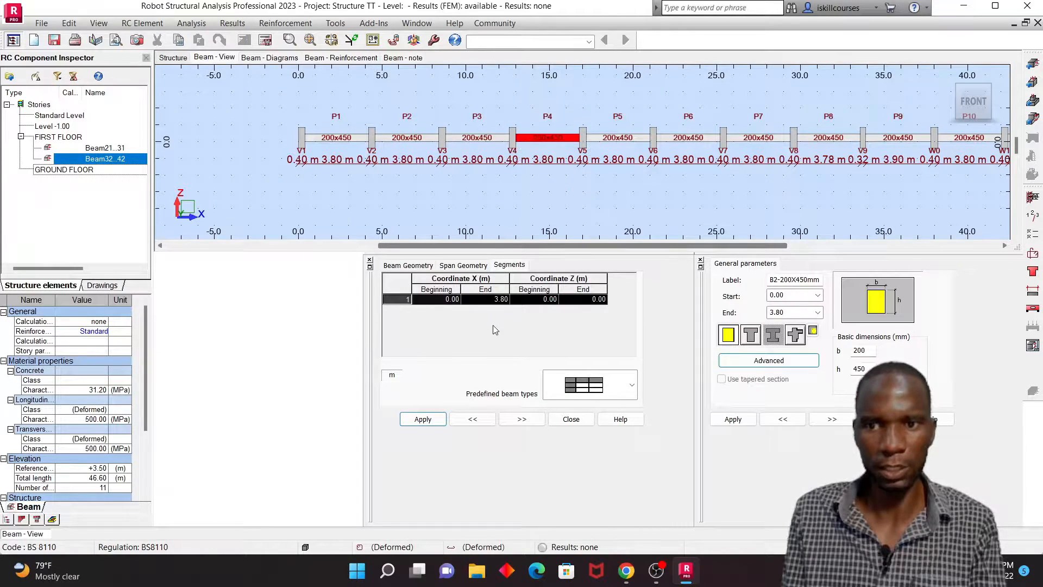
Check the basic b and h section dimensions of span P4, and clear the span selection
left_click(866, 350)
key("Tab")
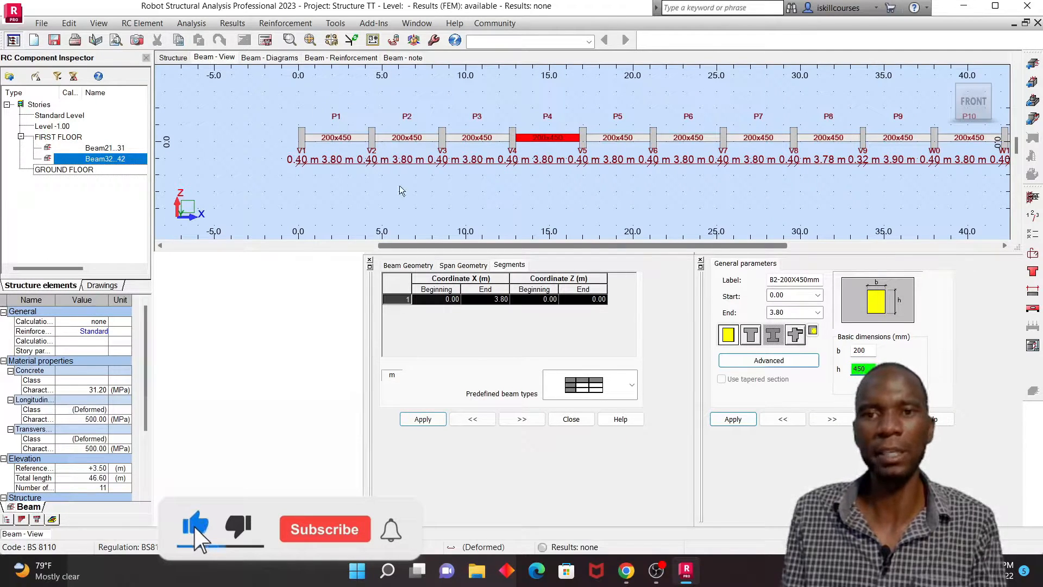
left_click(540, 235)
scroll(392, 158, "down", 4)
scroll(535, 156, "up", 5)
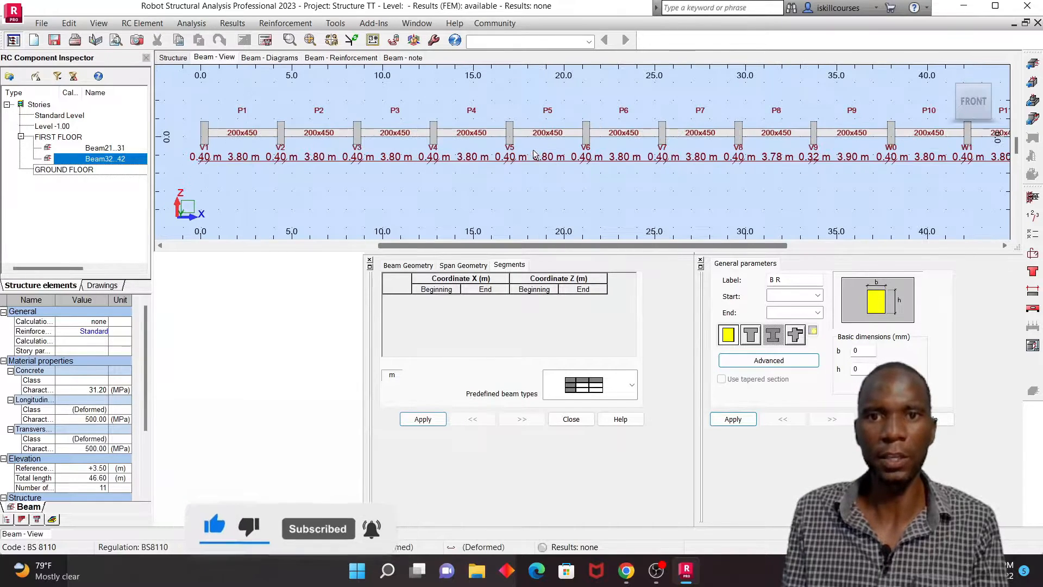
scroll(461, 160, "down", 1)
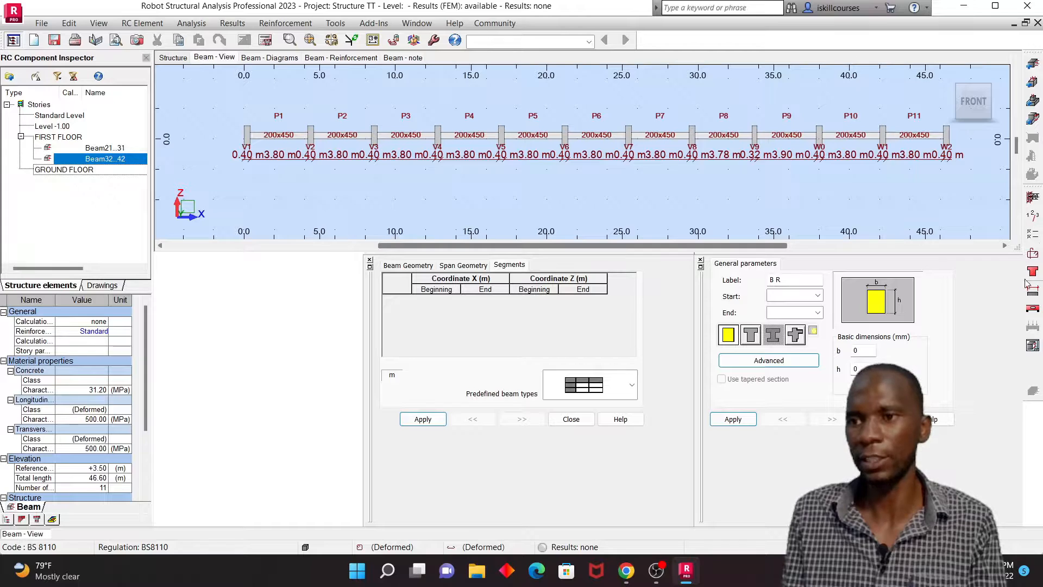
Apply the saved preset 1 to the beam's story parameters
left_click(1033, 216)
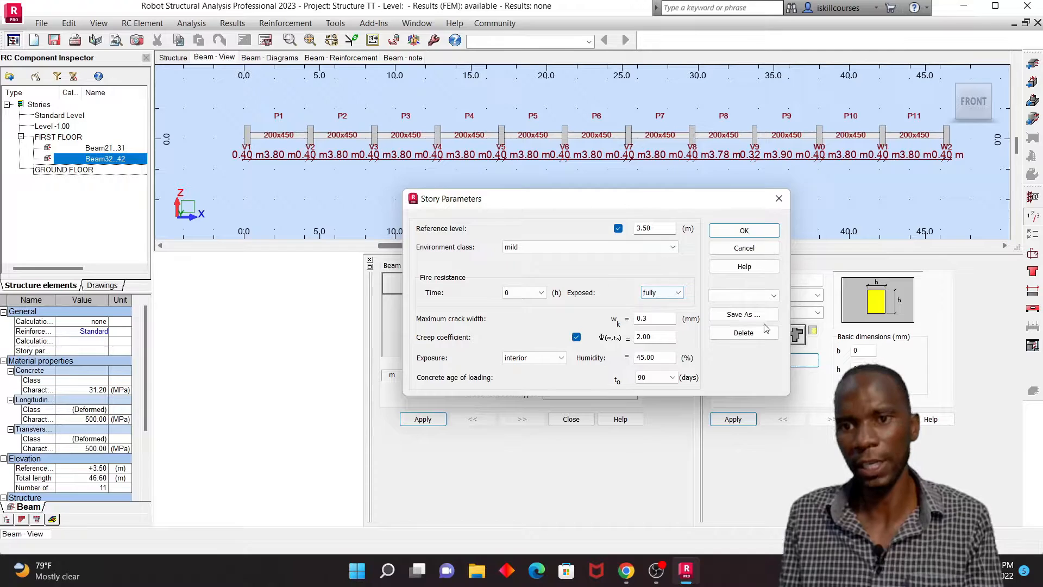
left_click(776, 298)
left_click(725, 312)
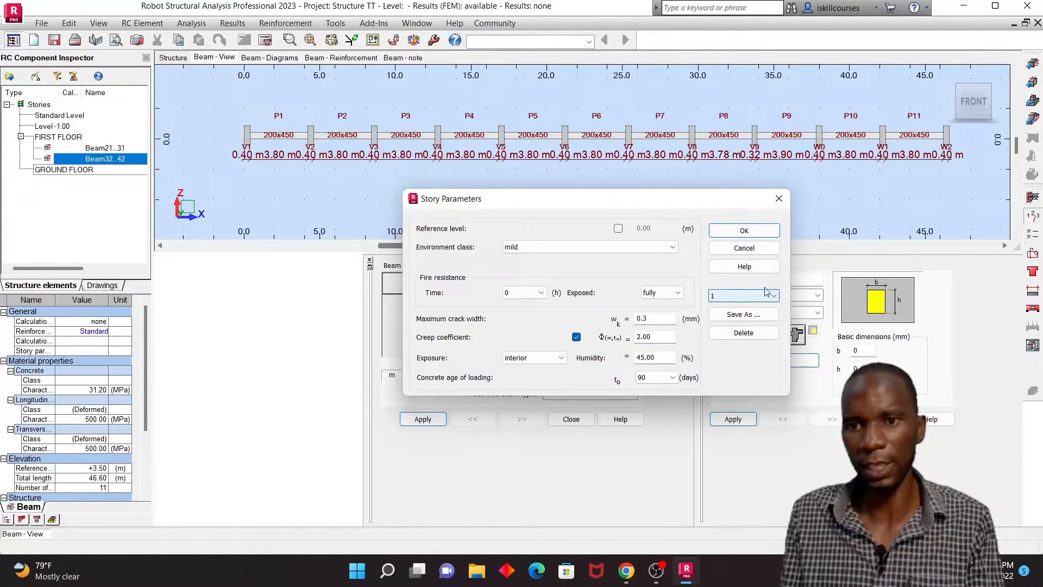
left_click(744, 231)
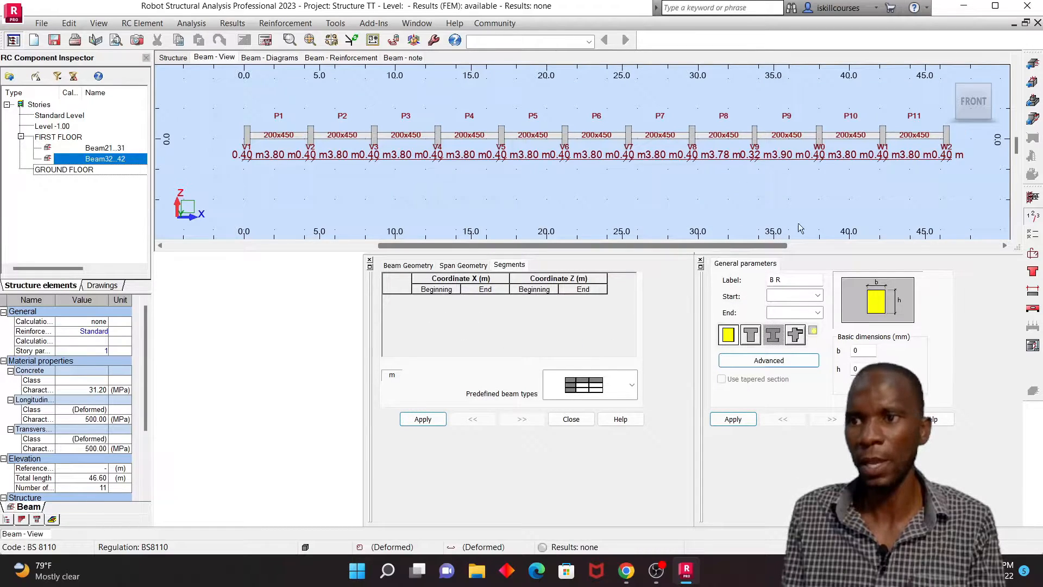
Review the BS 8110 calculation options for cover, concrete, longitudinal, transversal and additional reinforcement
left_click(1031, 270)
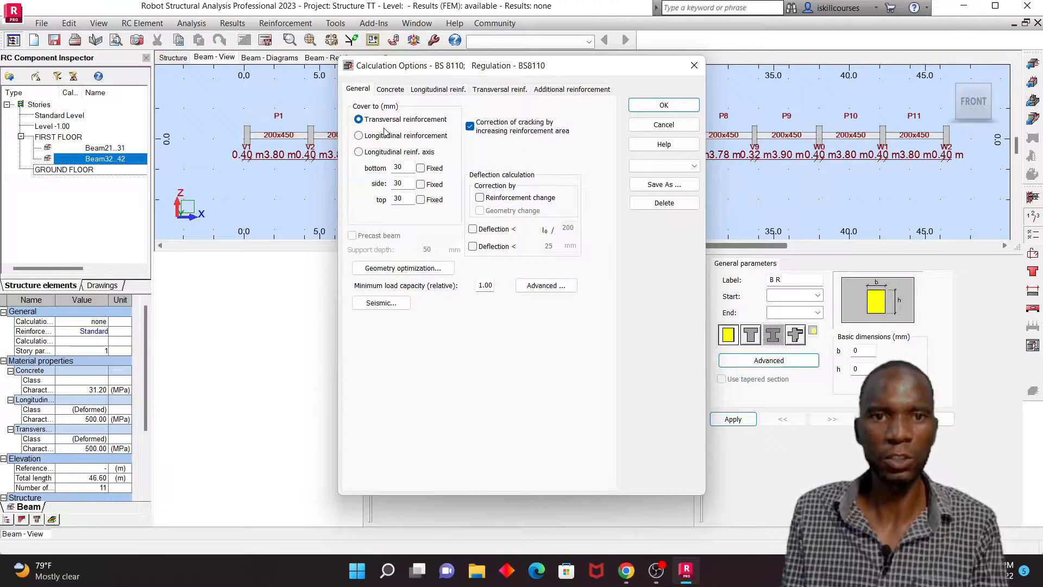
left_click(395, 92)
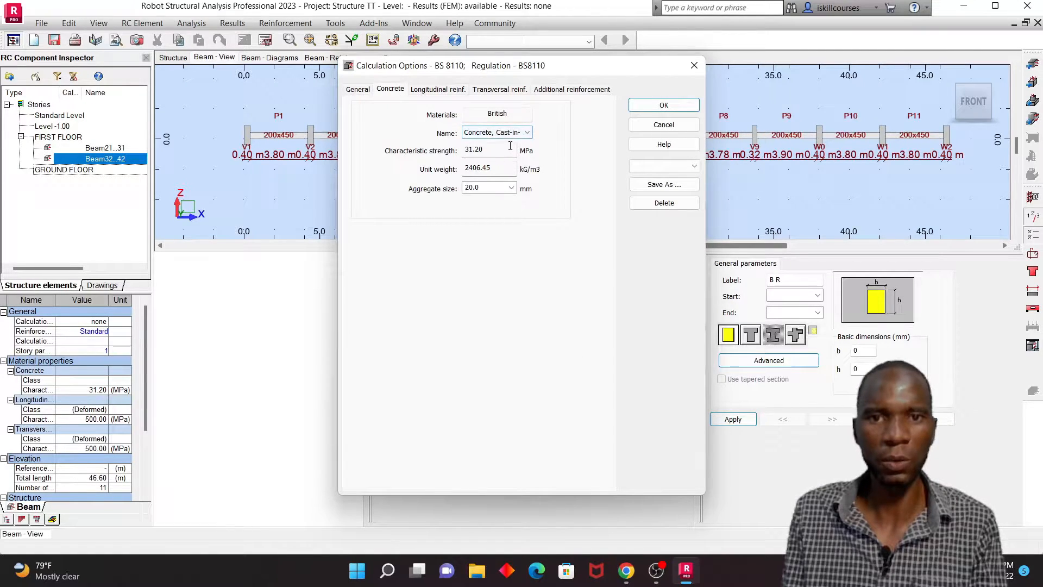
left_click(448, 92)
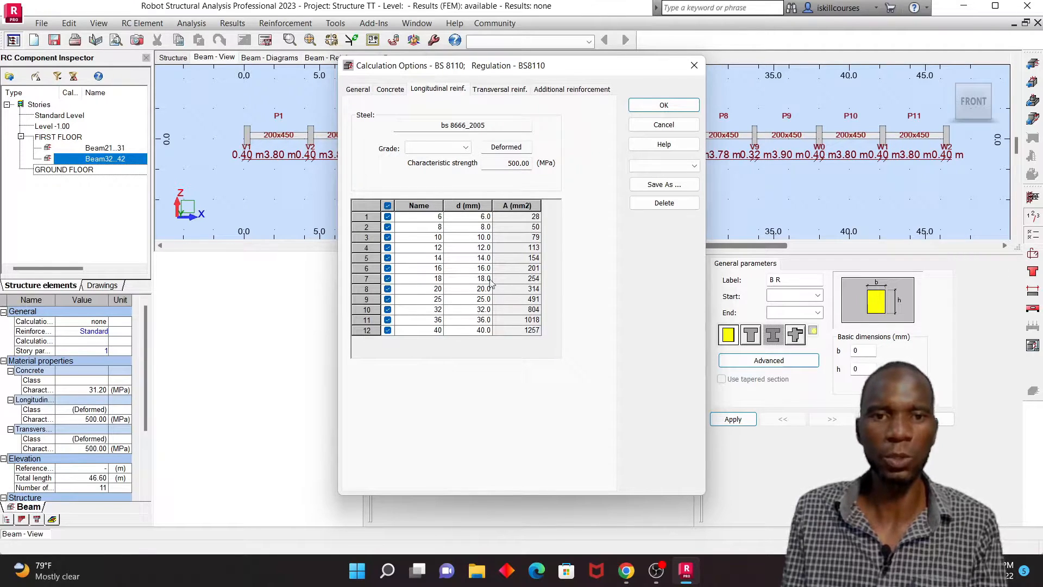
left_click(494, 91)
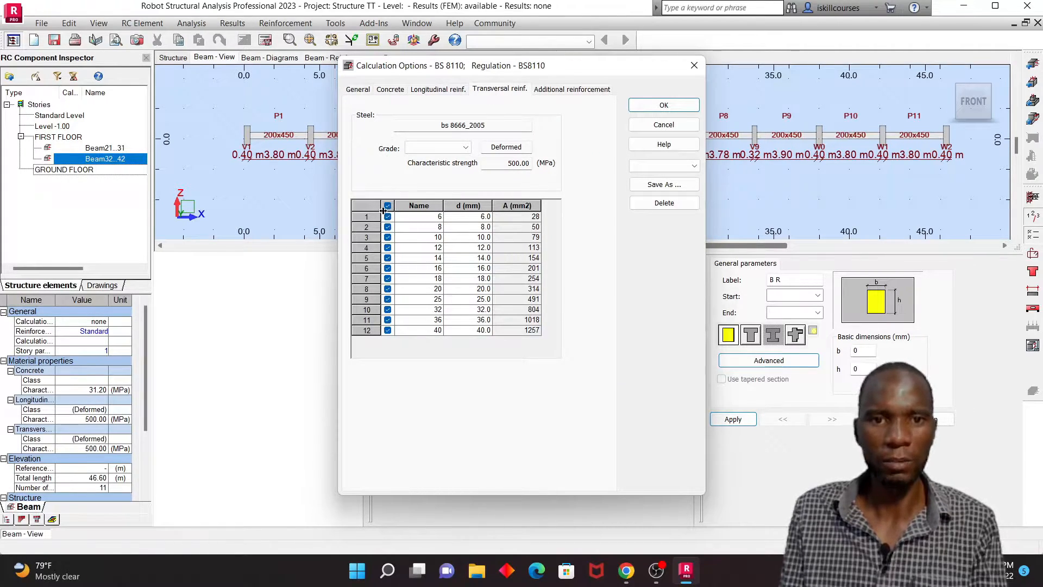
left_click(554, 92)
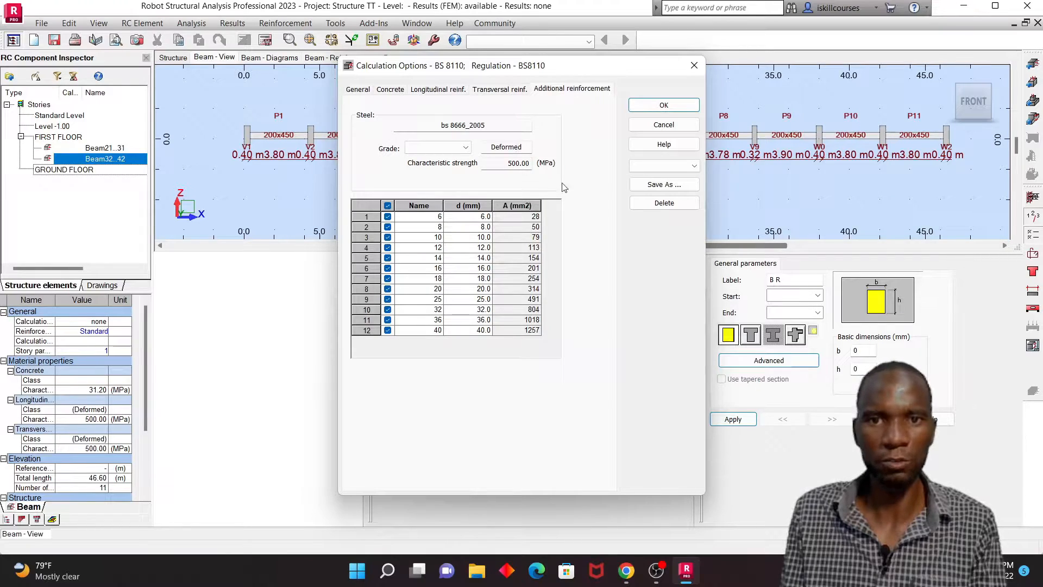
left_click(505, 92)
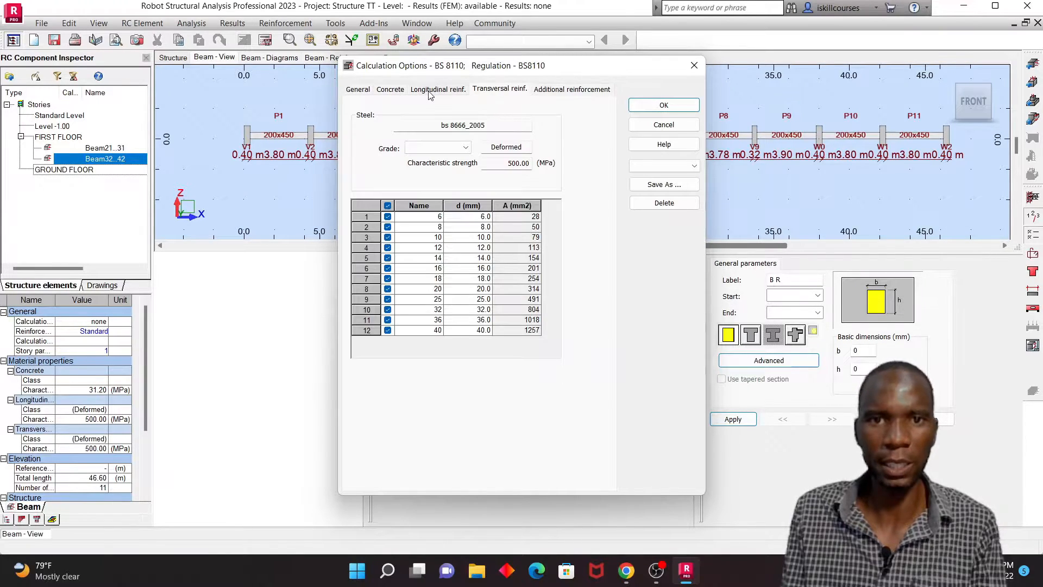
left_click(432, 92)
left_click(391, 91)
left_click(358, 92)
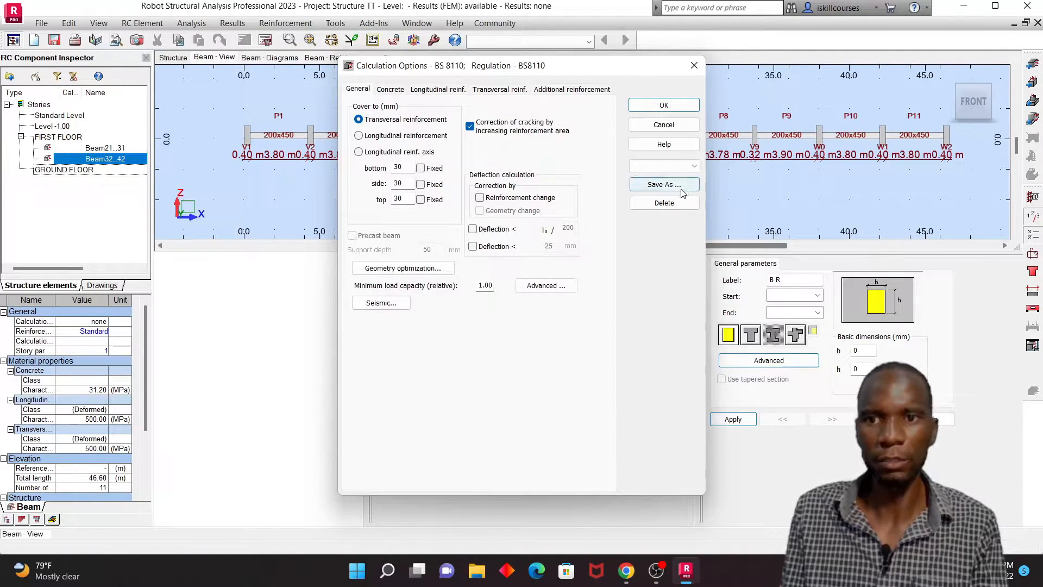
Load the saved preset 1 into the beam's BS 8110 calculation options
left_click(695, 165)
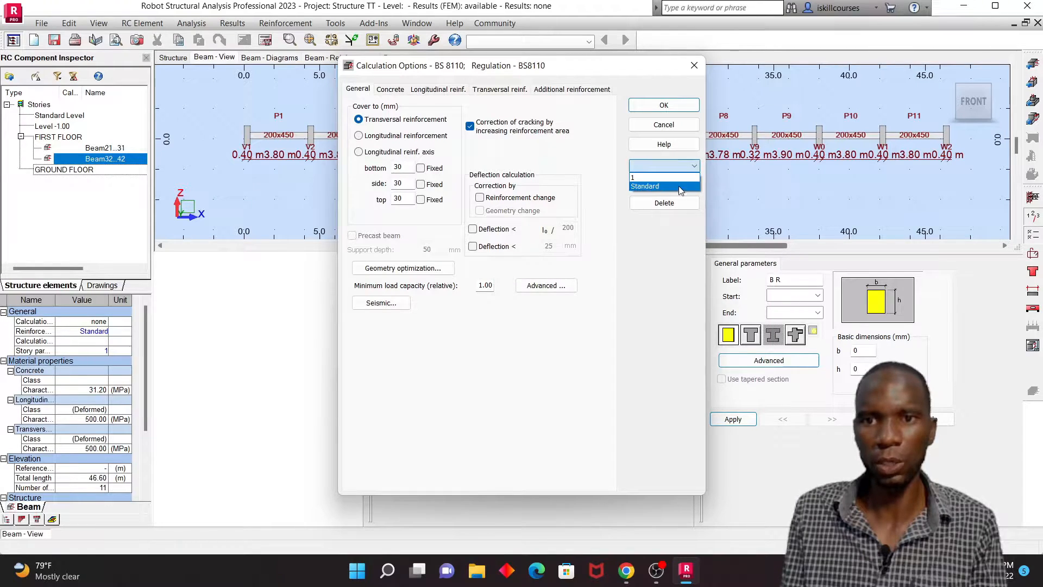
left_click(643, 178)
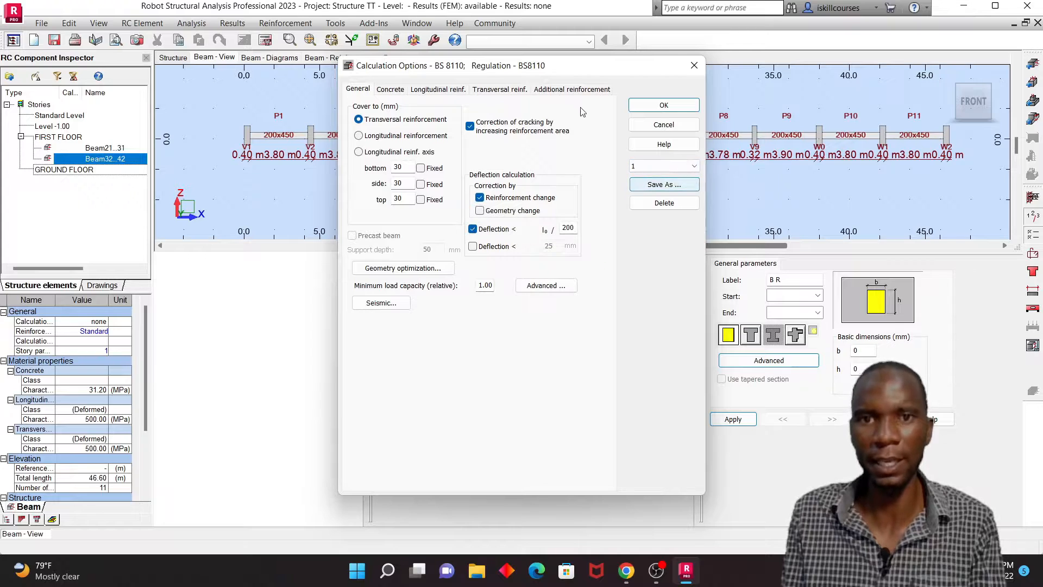
Check the cover, deflection, concrete and steel settings of preset 1, including the enabled longitudinal, transversal and additional bar diameters
left_click(569, 89)
left_click(437, 89)
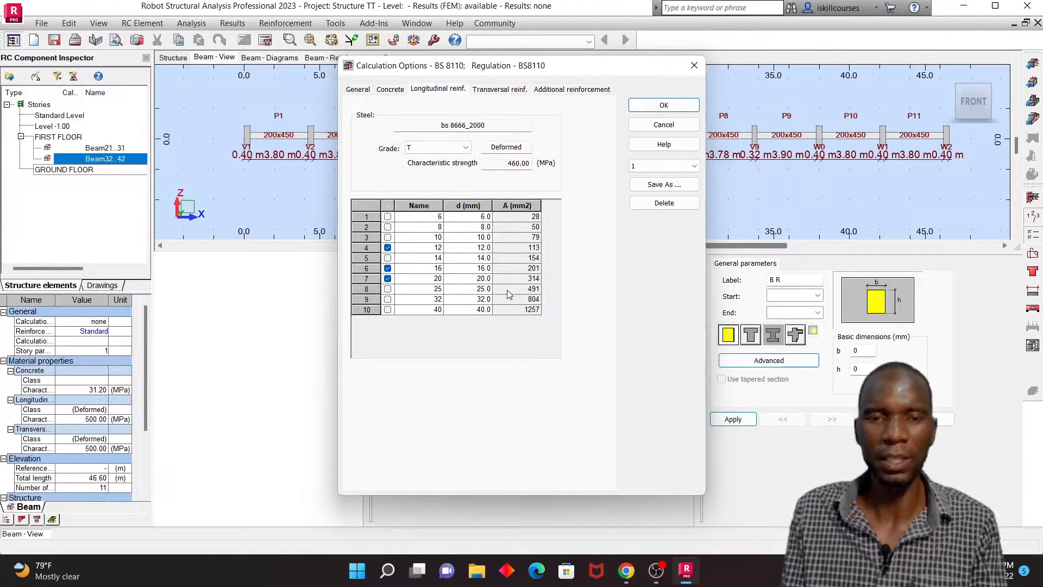
left_click(361, 89)
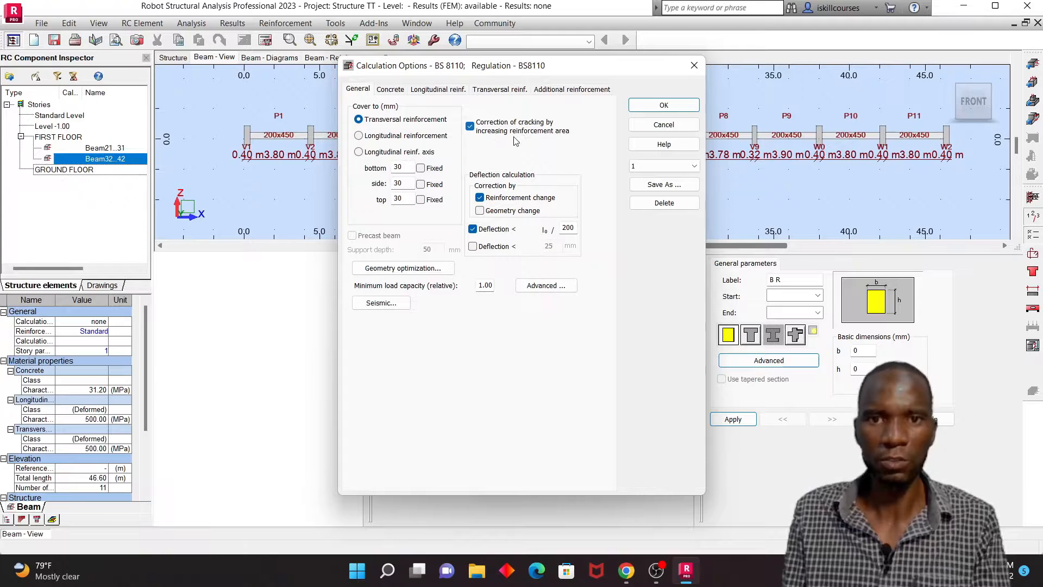
left_click(388, 90)
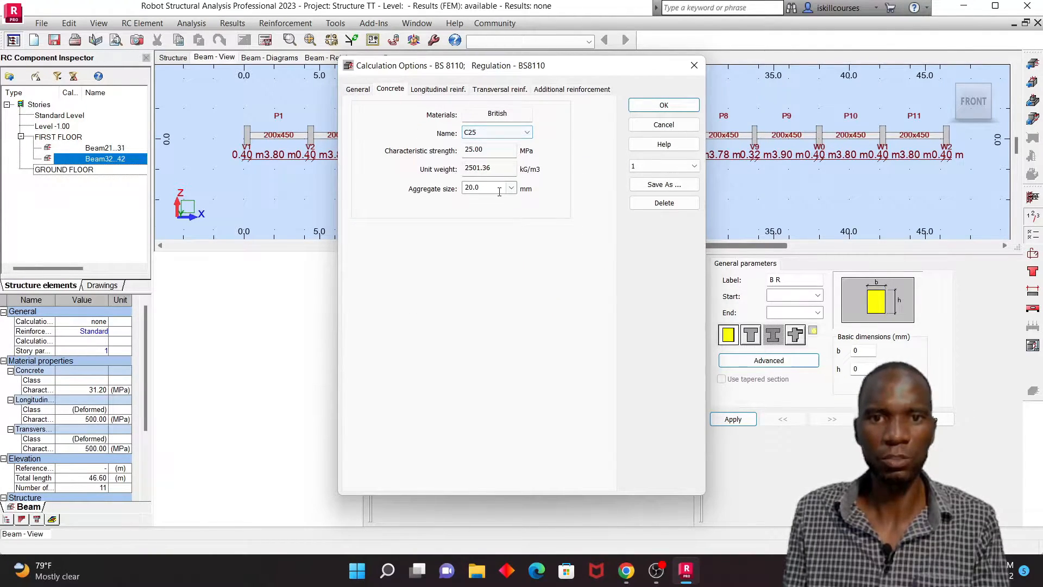
left_click(448, 89)
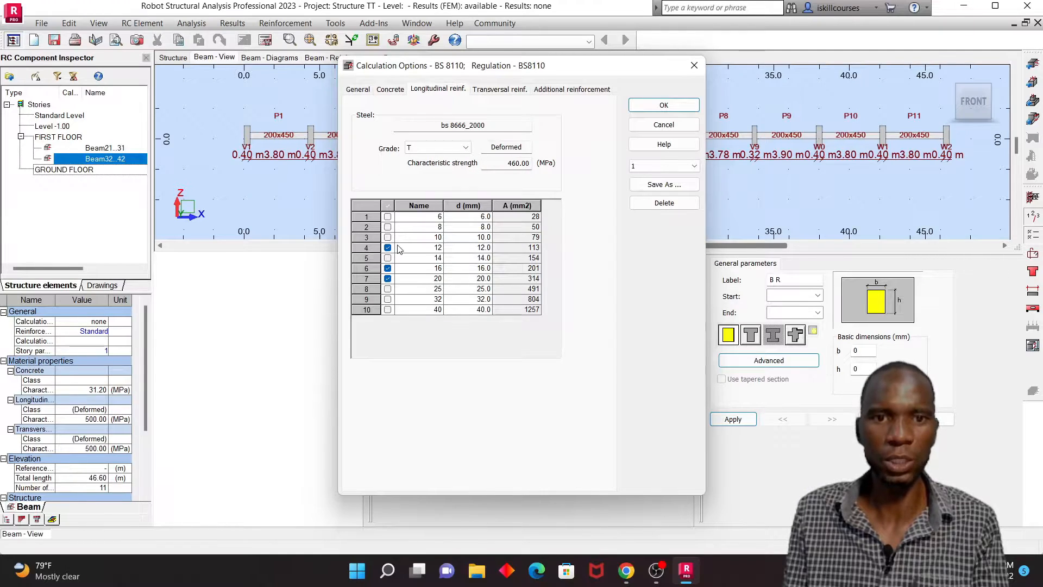
left_click(388, 278)
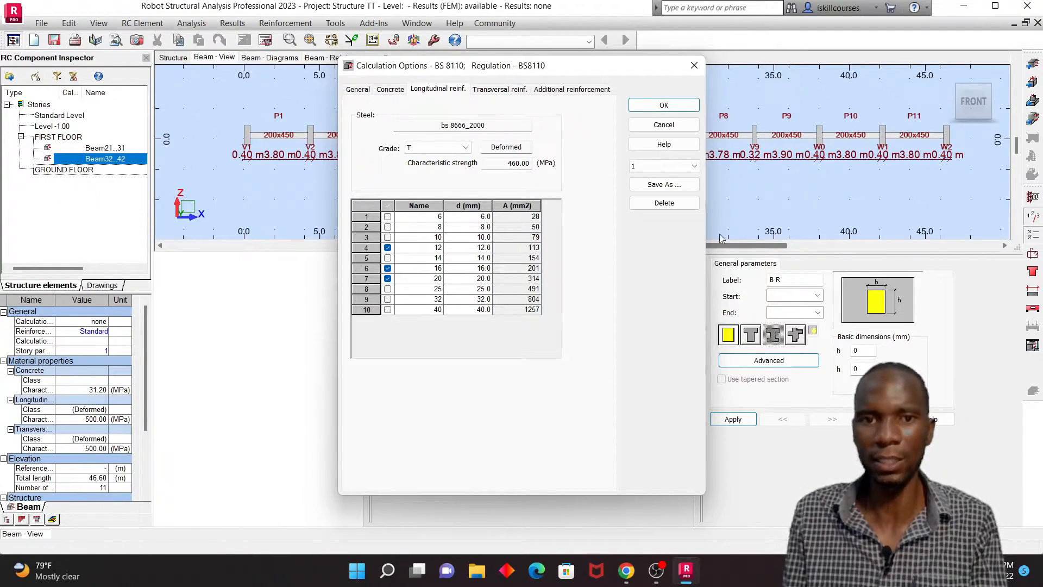
left_click(485, 91)
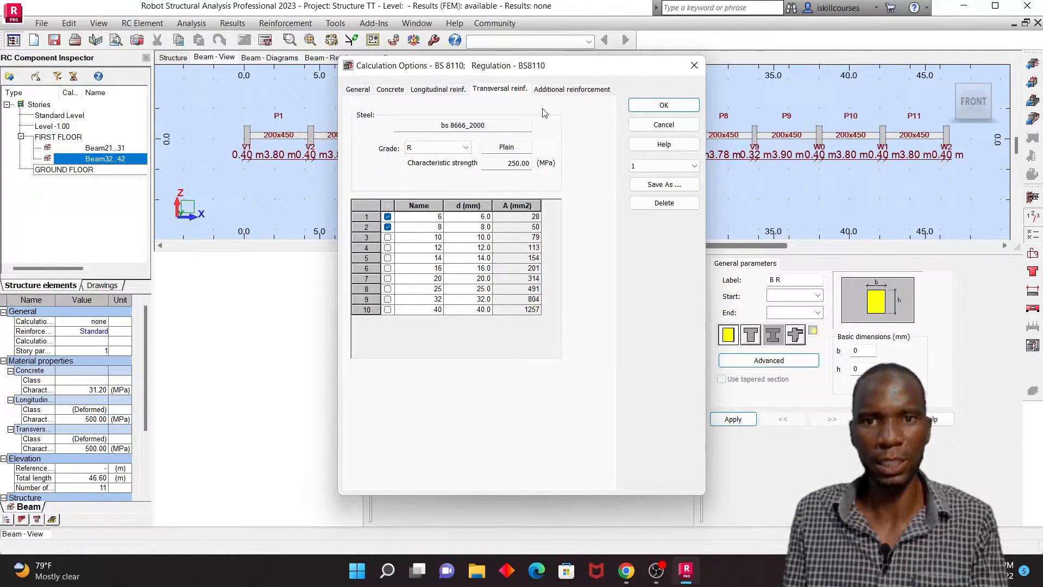
left_click(554, 90)
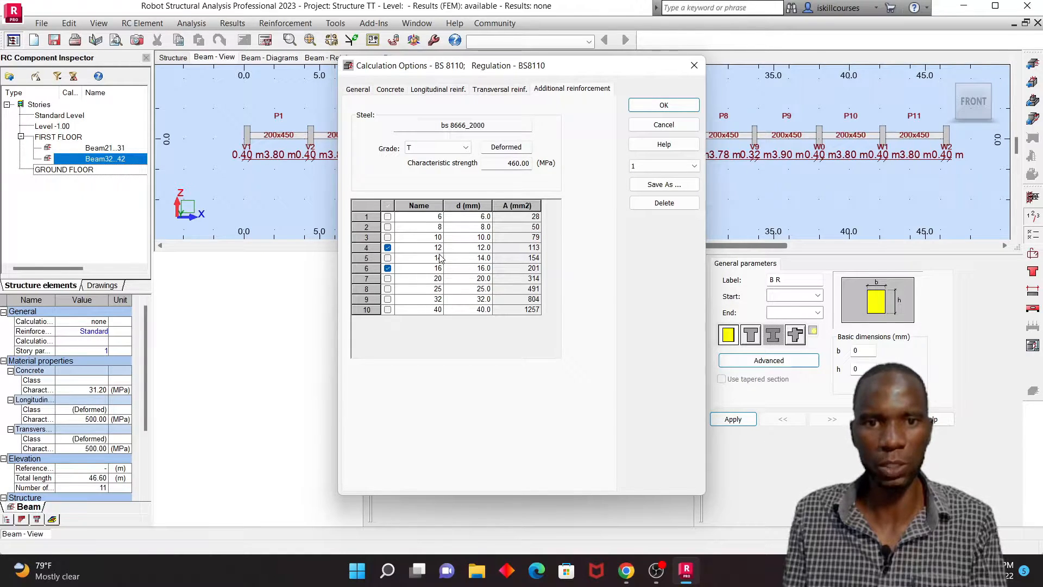
Set the transversal reinforcement steel to grade R with only the 6 and 8 mm bar diameters enabled
left_click(512, 90)
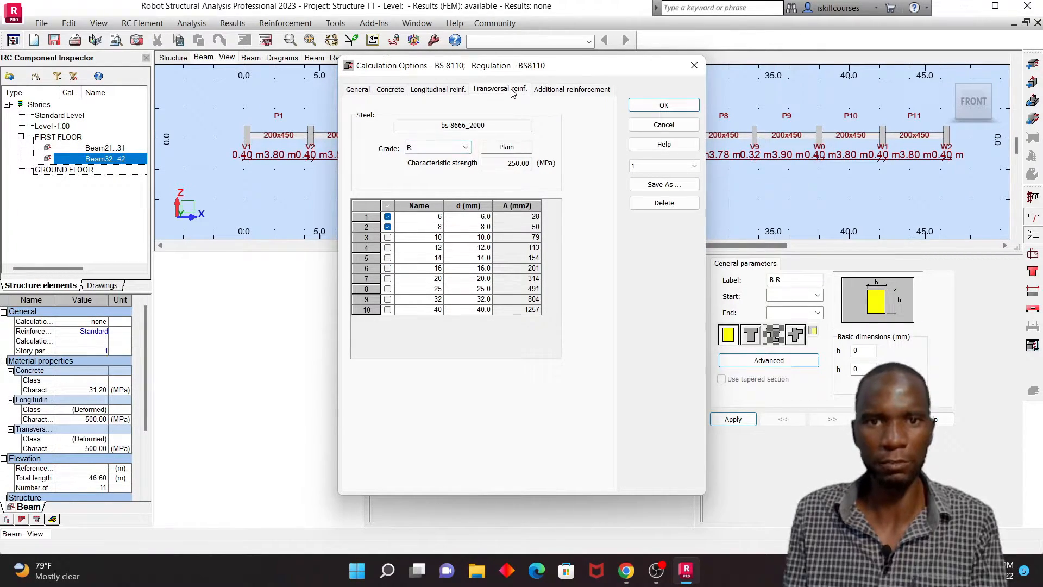
left_click(466, 147)
left_click(415, 162)
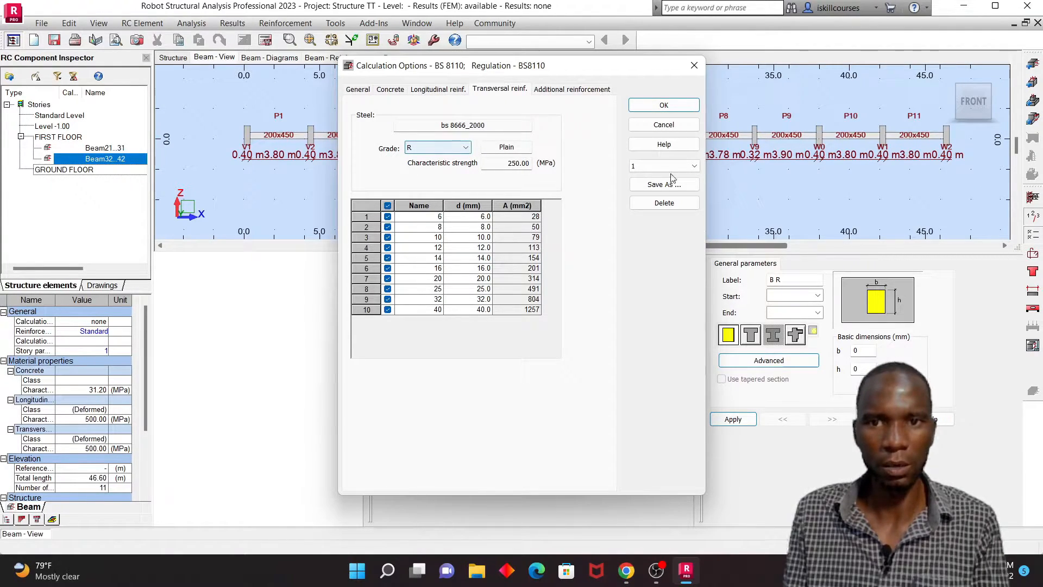
left_click(466, 147)
left_click(423, 159)
left_click(388, 205)
left_click(387, 216)
left_click(387, 227)
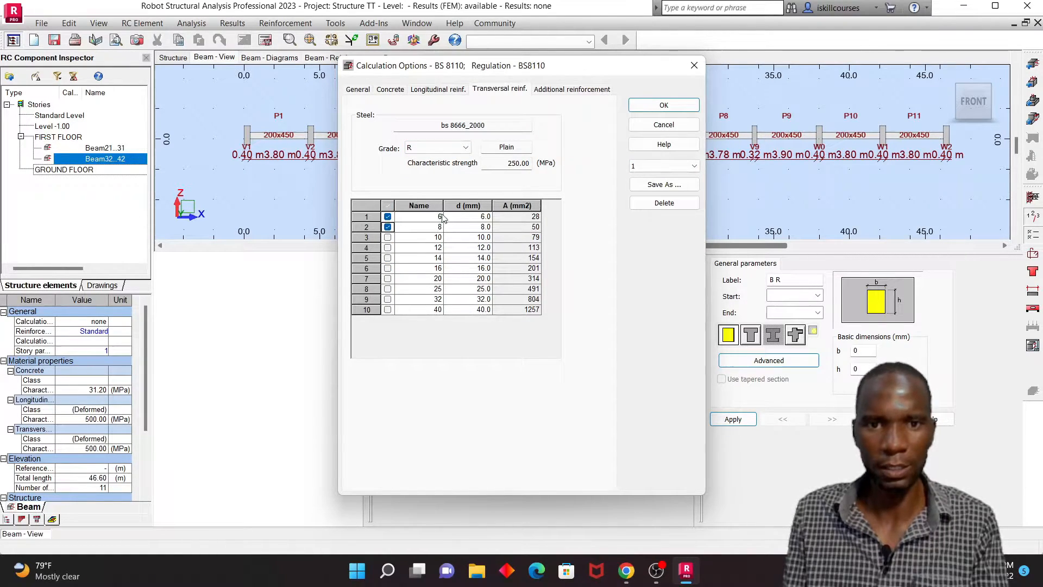
Save the calculation options under the name 1 and apply them to the beam
left_click(664, 184)
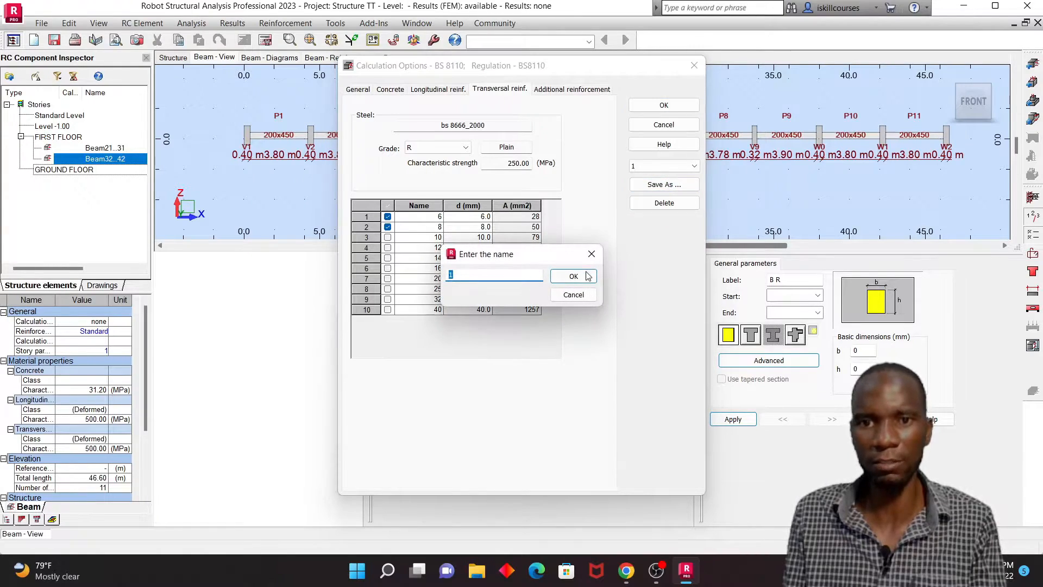
left_click(590, 275)
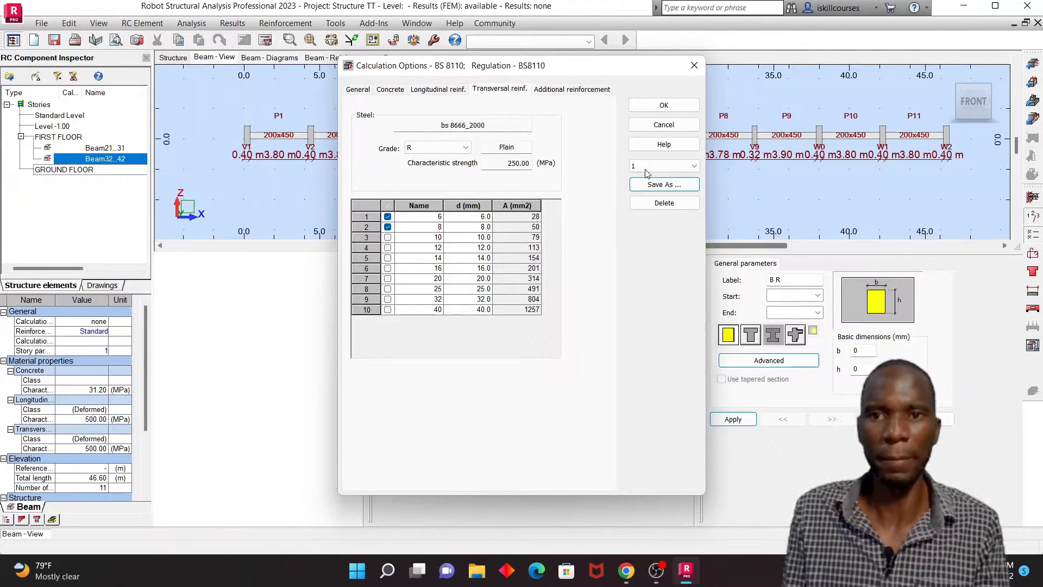
left_click(664, 105)
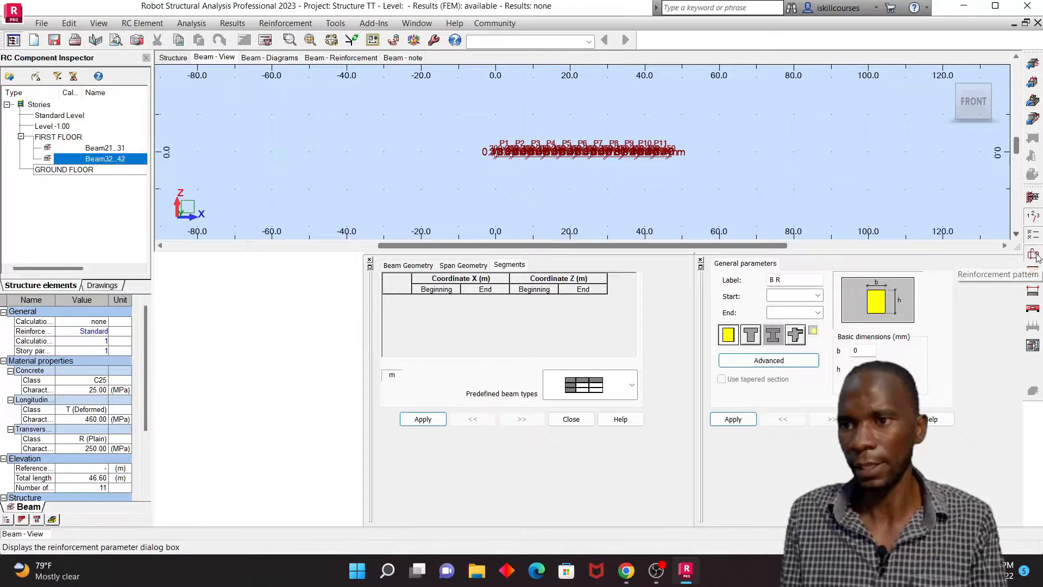
Load the saved preset 1 into the beam's reinforcement pattern
left_click(1035, 255)
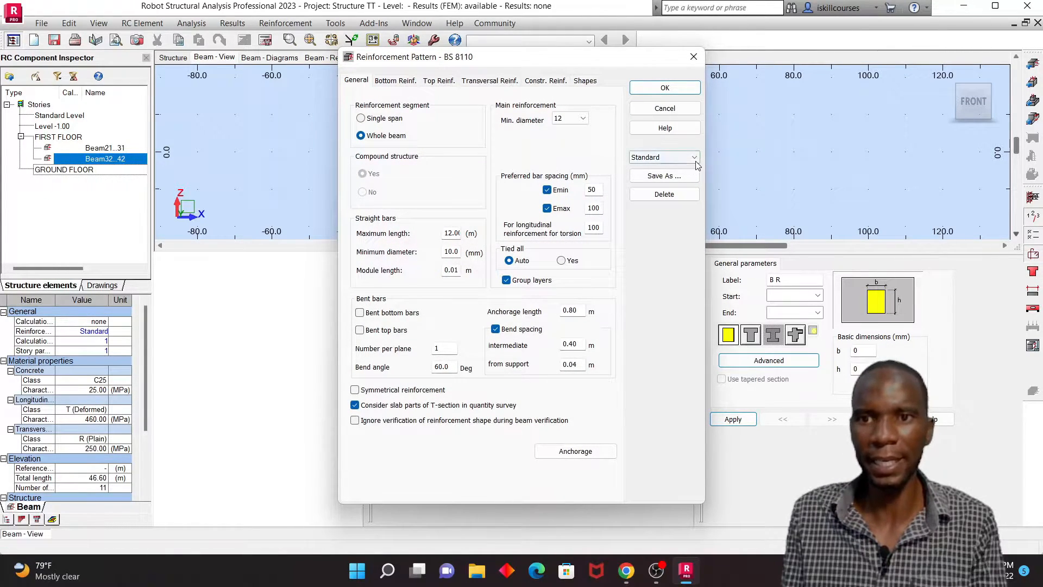
left_click(664, 157)
left_click(656, 165)
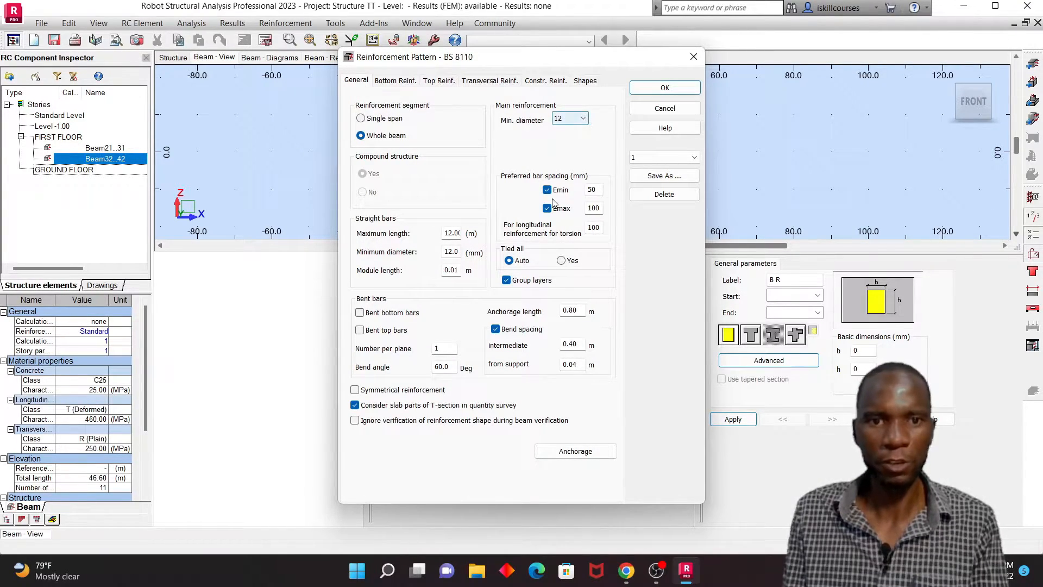
Review the pattern's maximum bar length, bottom and top layer limits, stirrup arrangement and constructional reinforcement, keeping N max at 2 for the bottom layers
double_click(451, 234)
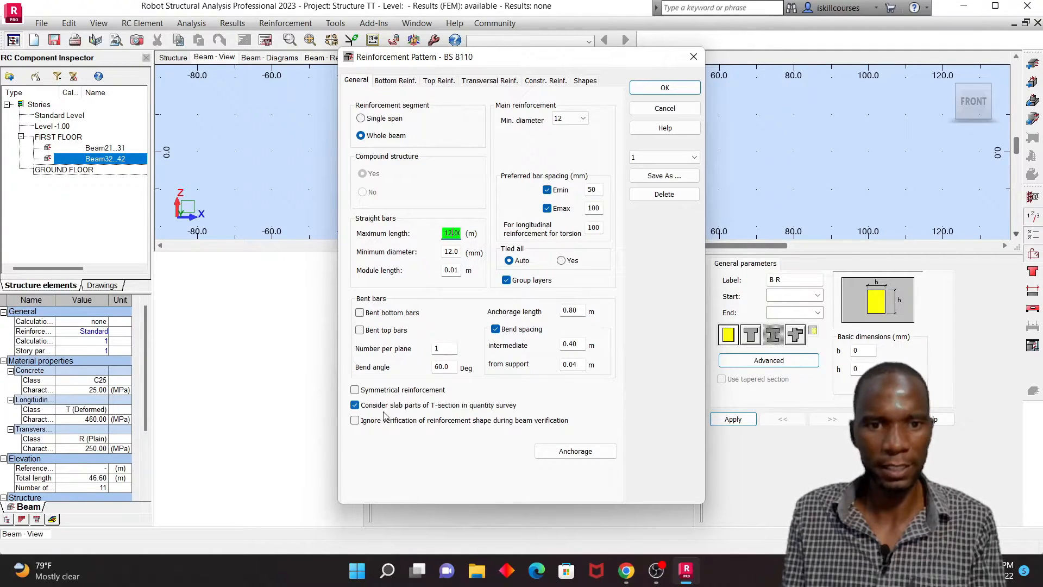
left_click(401, 85)
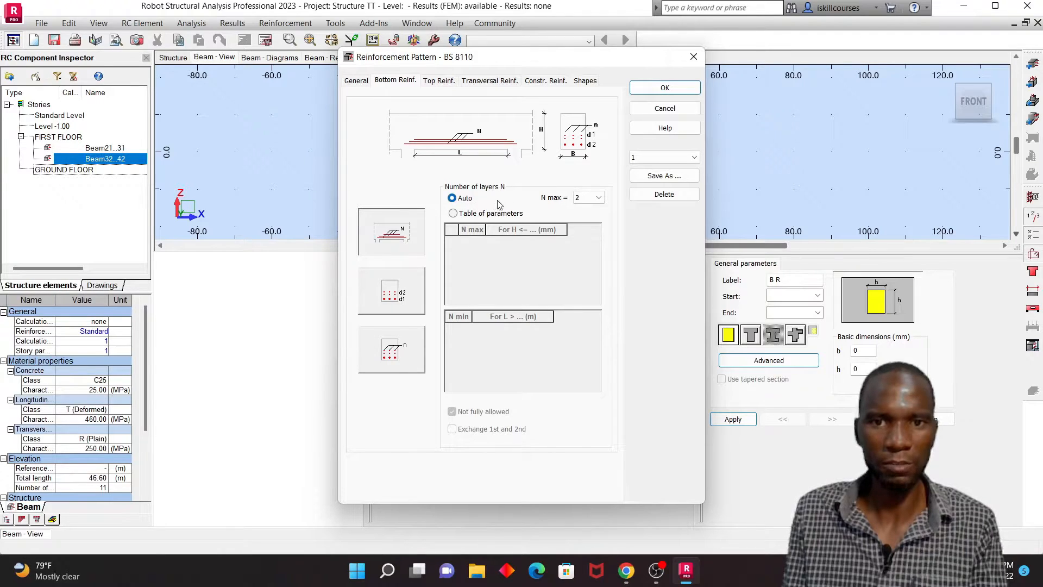
left_click(591, 197)
left_click(584, 220)
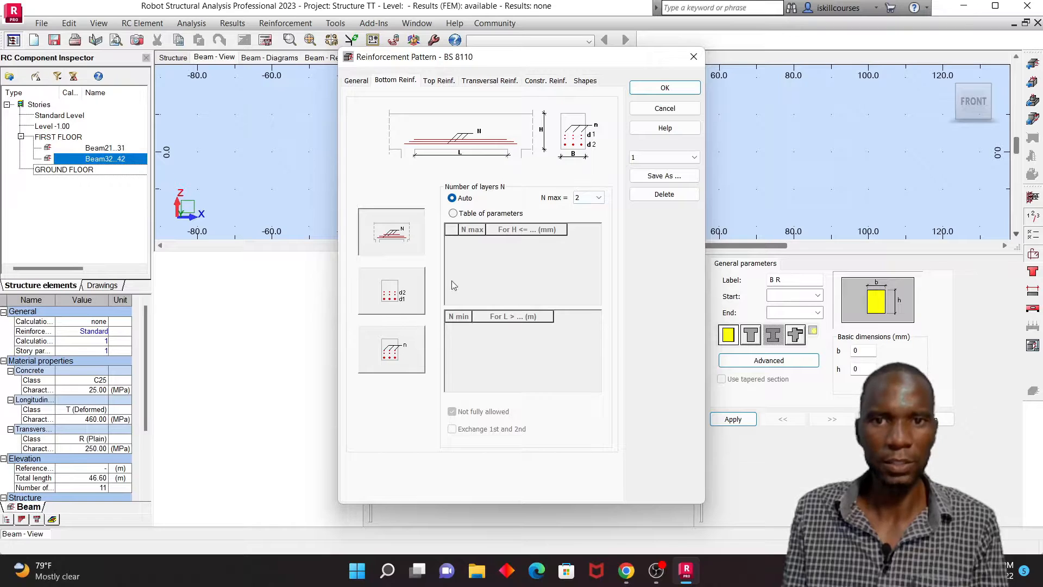
left_click(439, 81)
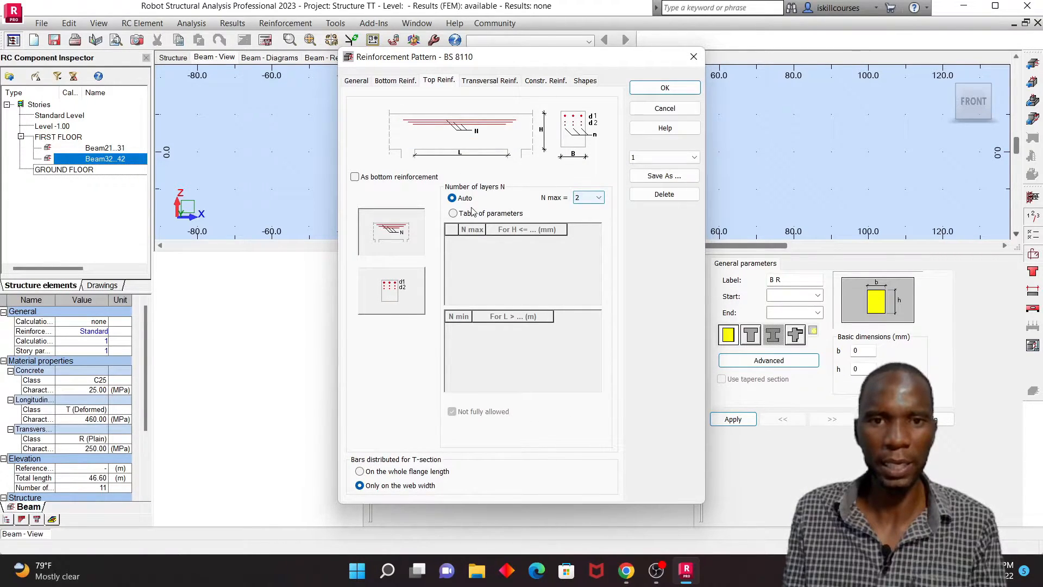
left_click(475, 82)
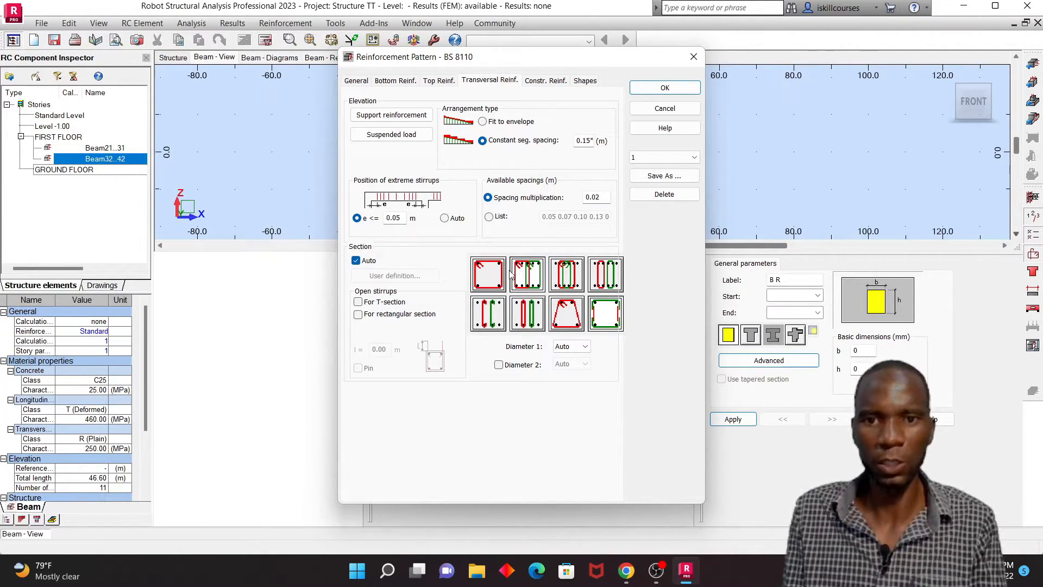
left_click(544, 81)
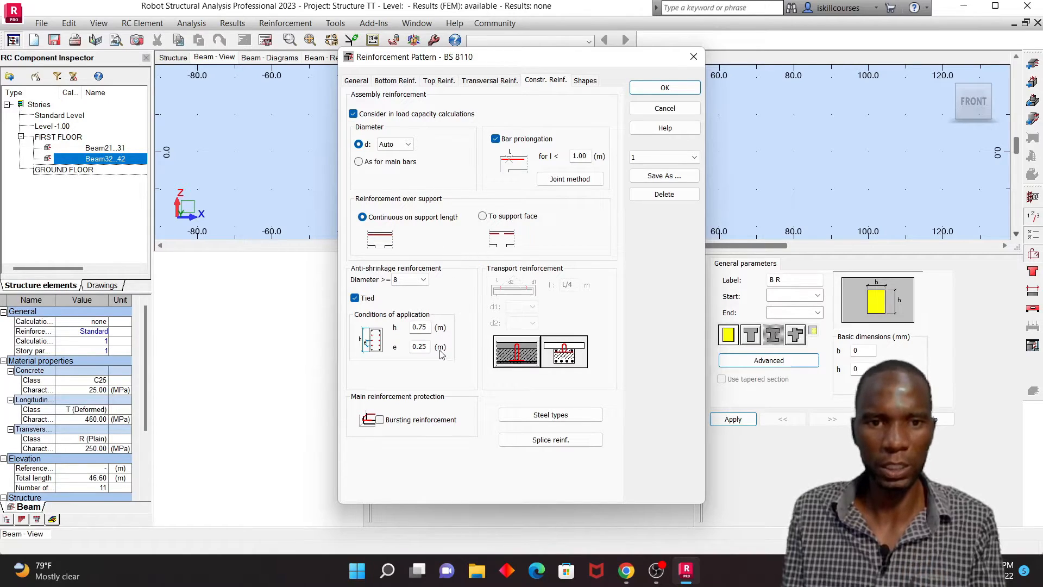
Choose the shape code 31 bar shape for the transversal stirrups
left_click(586, 81)
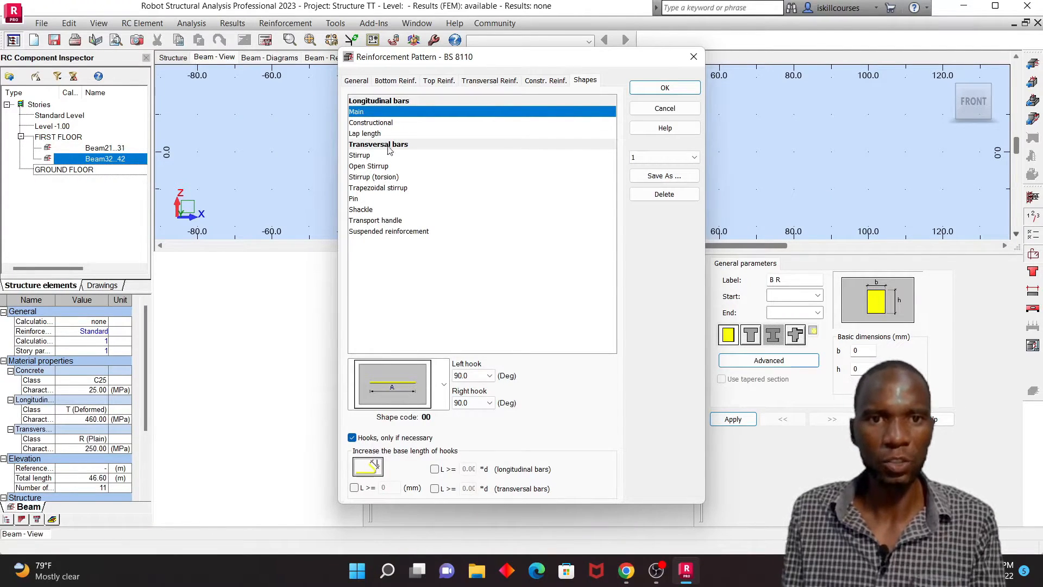
left_click(363, 156)
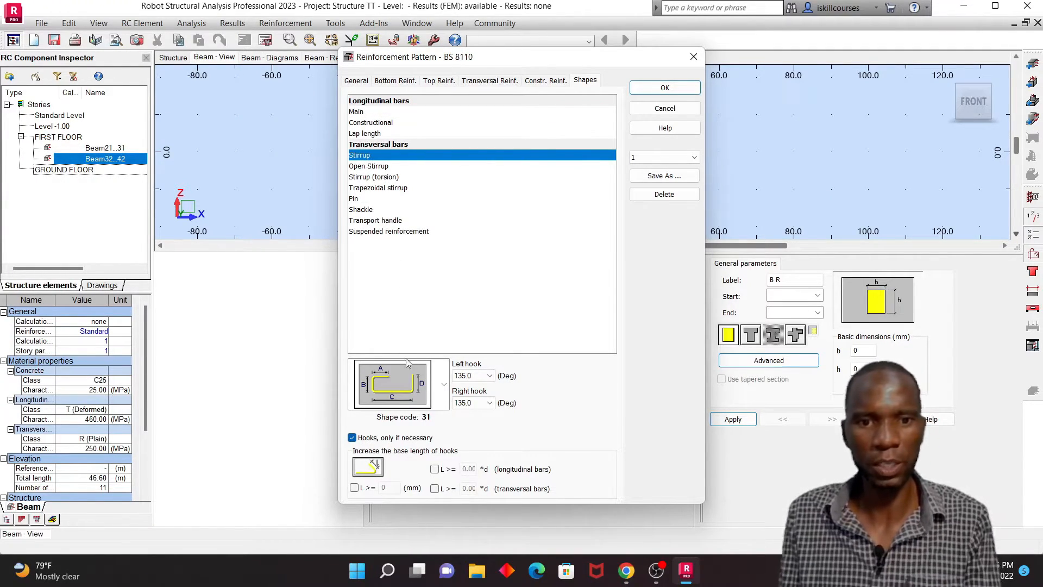
left_click(411, 389)
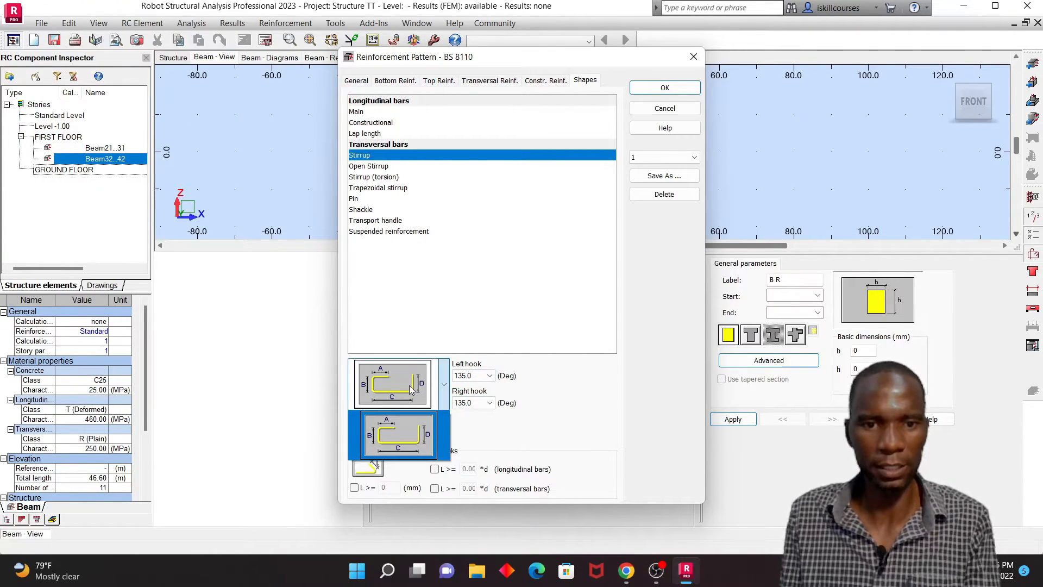
left_click(404, 433)
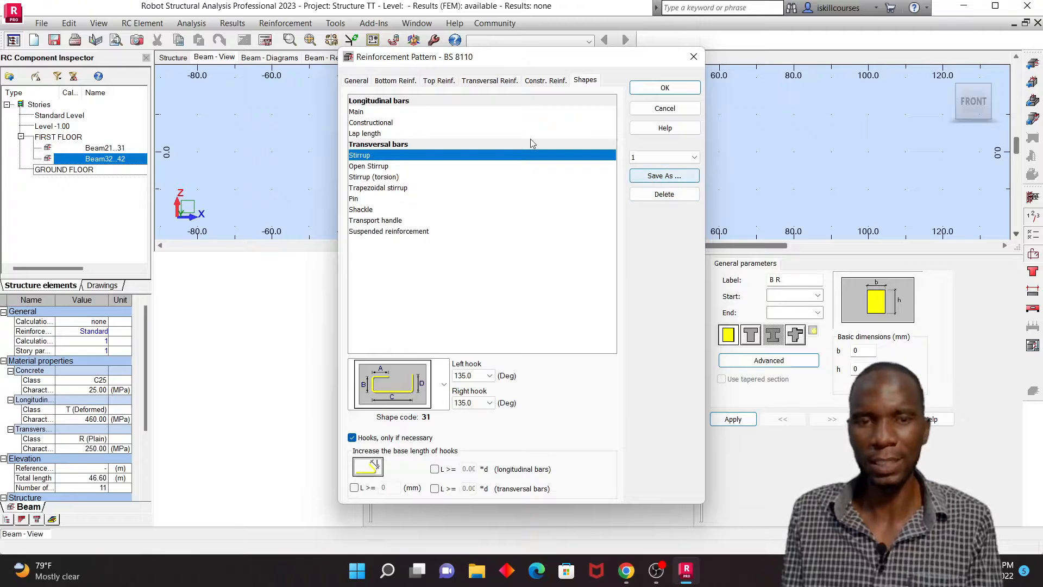
Save the reinforcement pattern under the name 1 and apply it to the beam
left_click(660, 176)
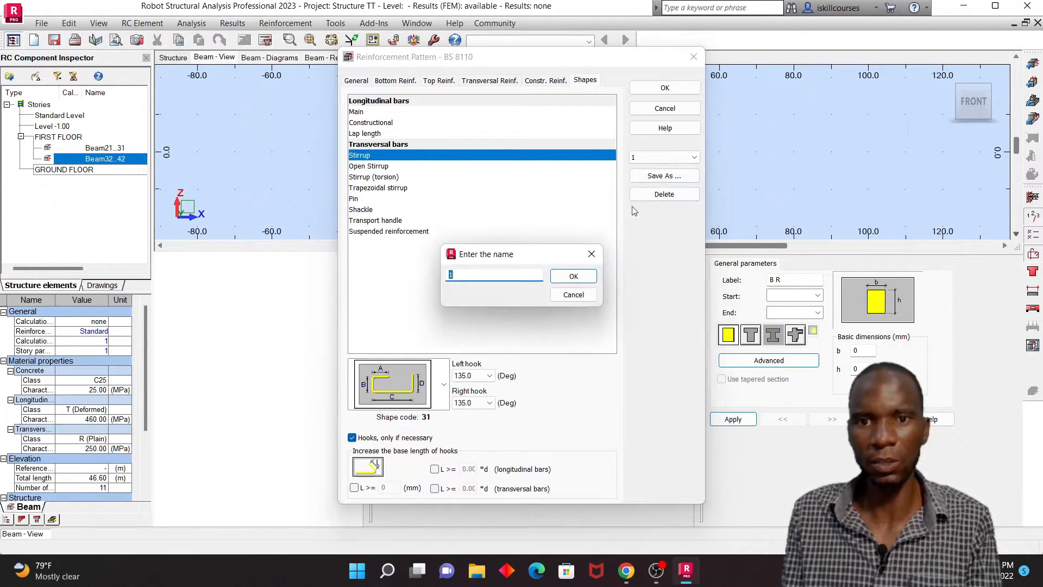
left_click(573, 276)
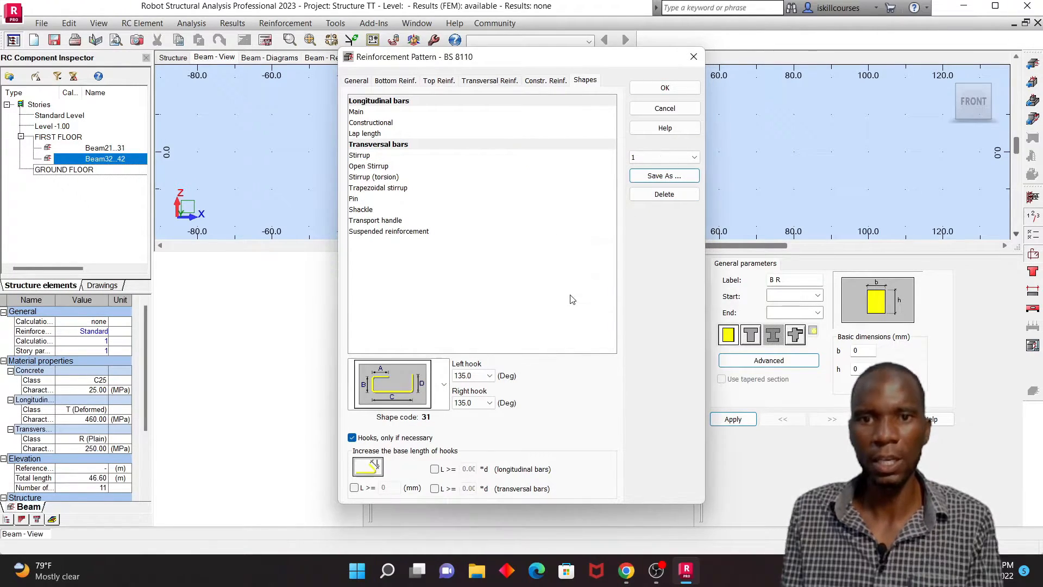
left_click(662, 88)
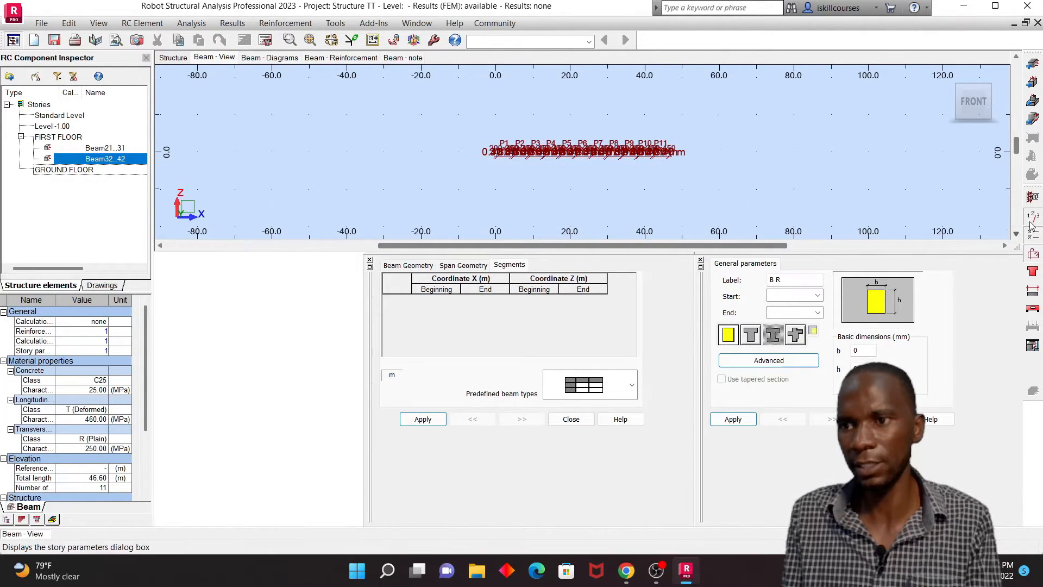
Calculate the reinforcement of Beam32..42 without generating drawings or keeping existing reinforcement
scroll(566, 148, "up", 2)
scroll(566, 148, "up", 1)
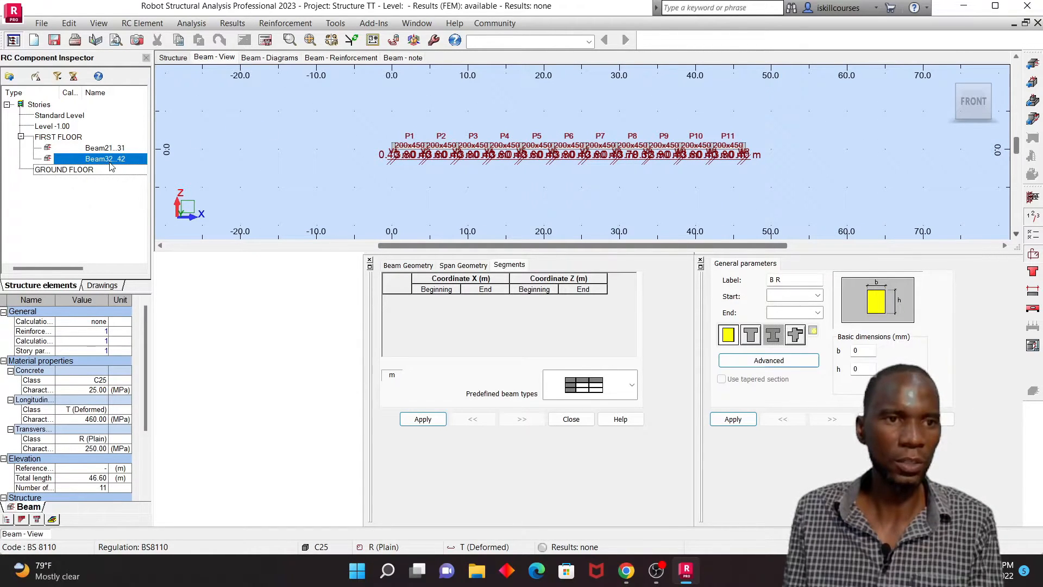
scroll(555, 174, "up", 1)
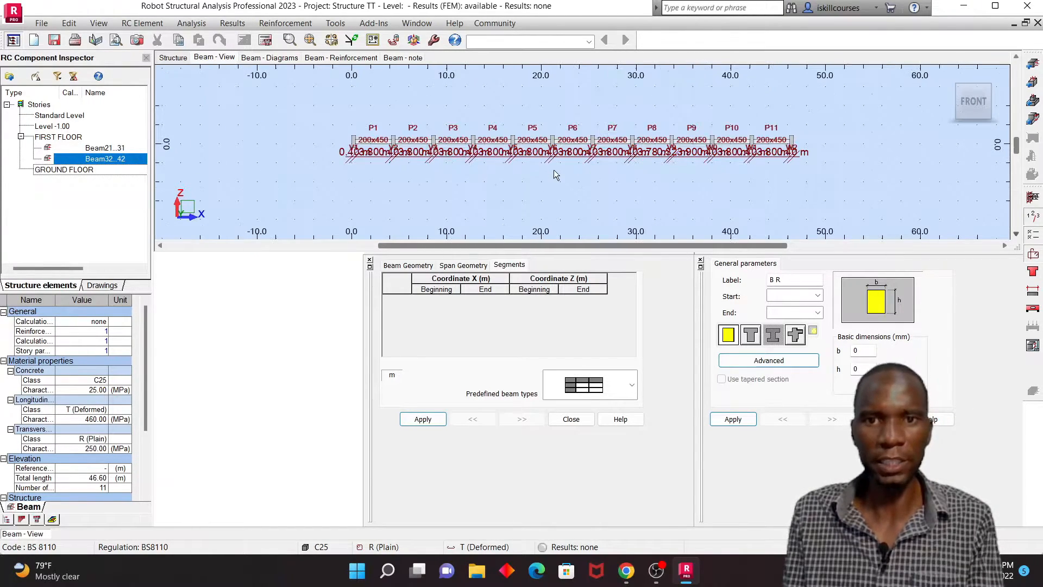
left_click(266, 41)
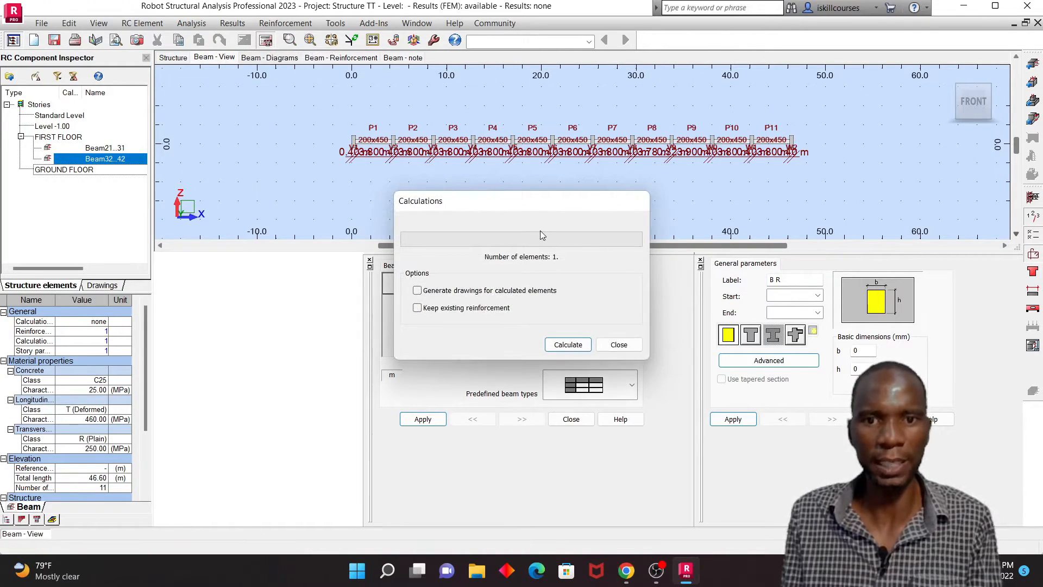
left_click(568, 344)
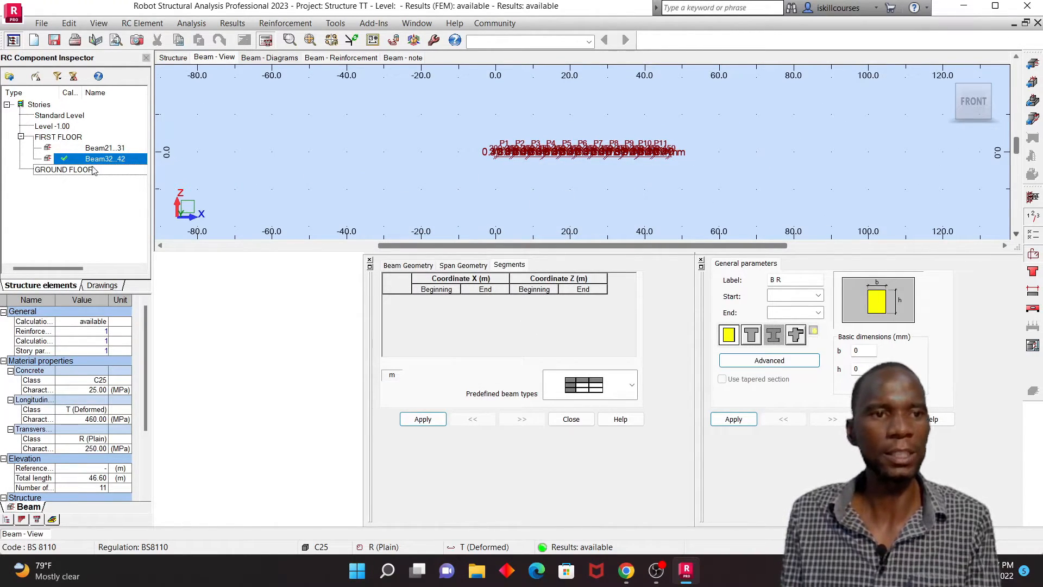
scroll(574, 155, "up", 6)
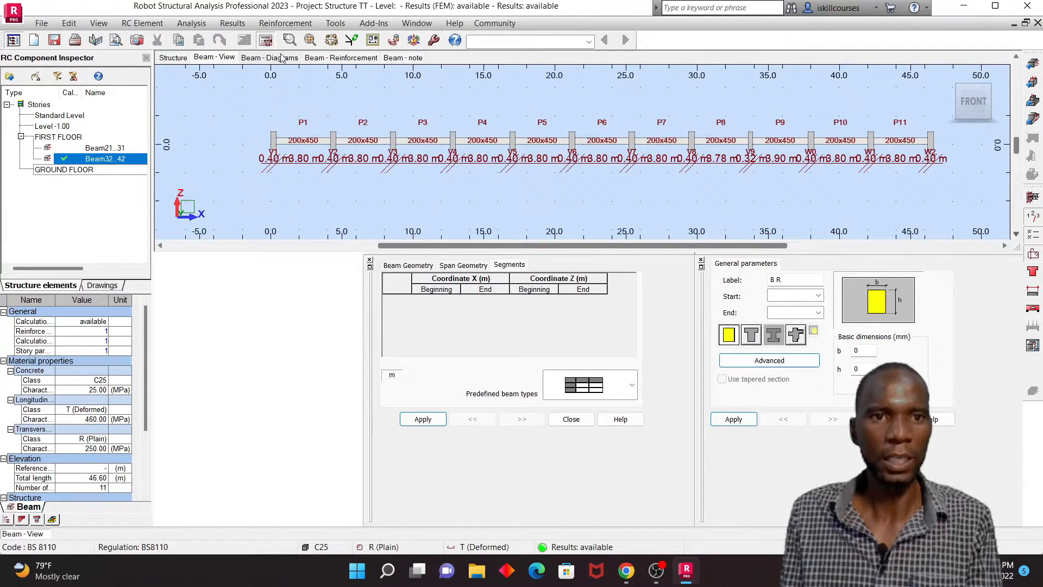
Open the reinforcement view of Beam32..42 and inspect the stirrups and top bars in the first span
left_click(333, 57)
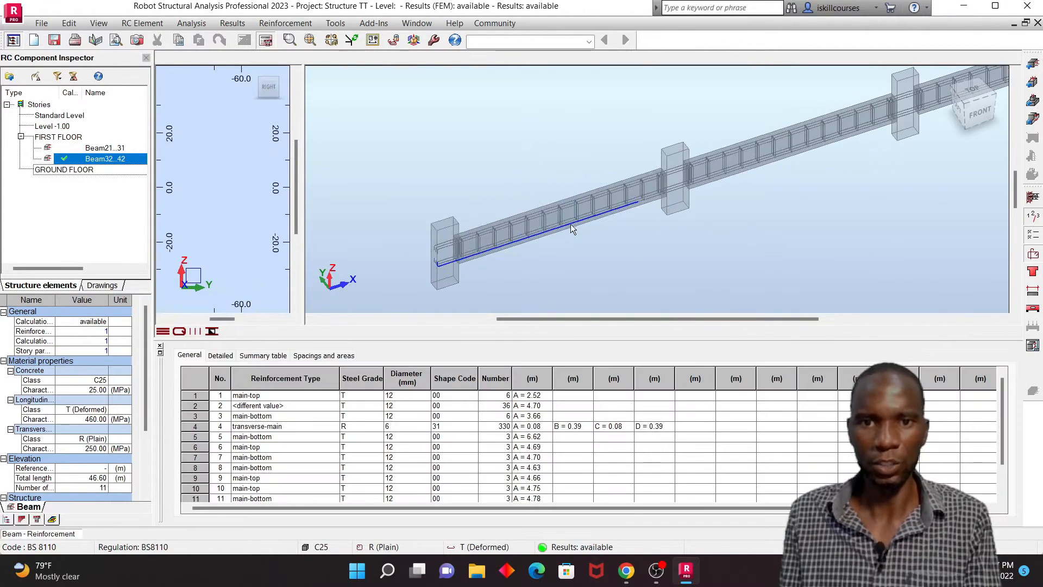
scroll(562, 234, "up", 5)
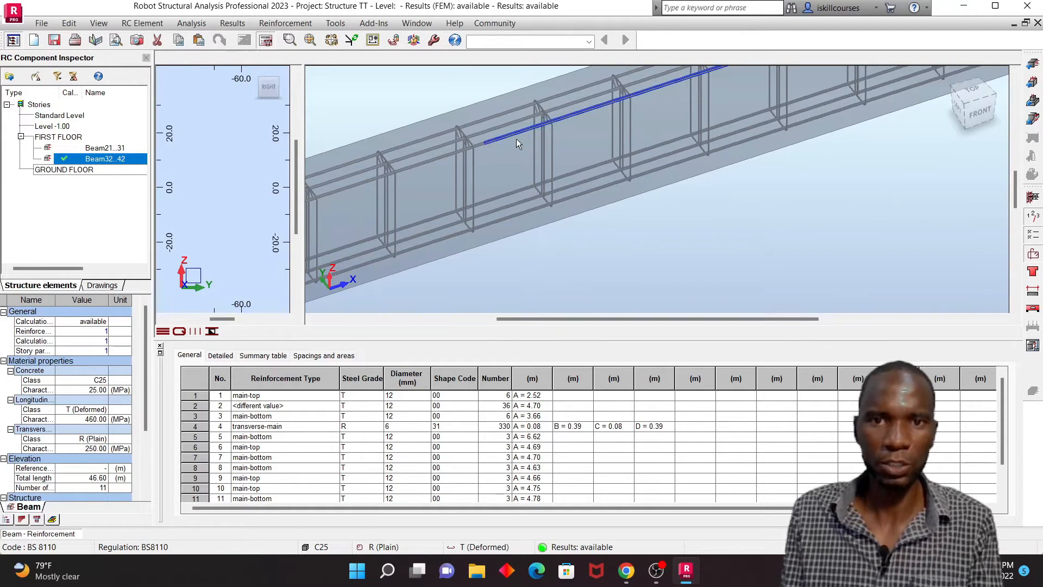
scroll(516, 139, "down", 5)
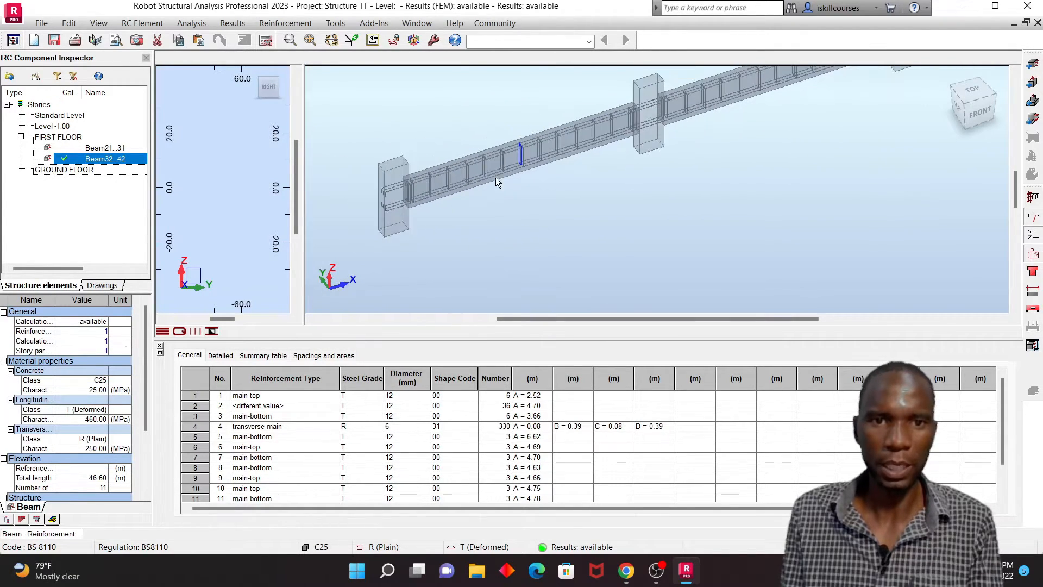
scroll(418, 194, "up", 2)
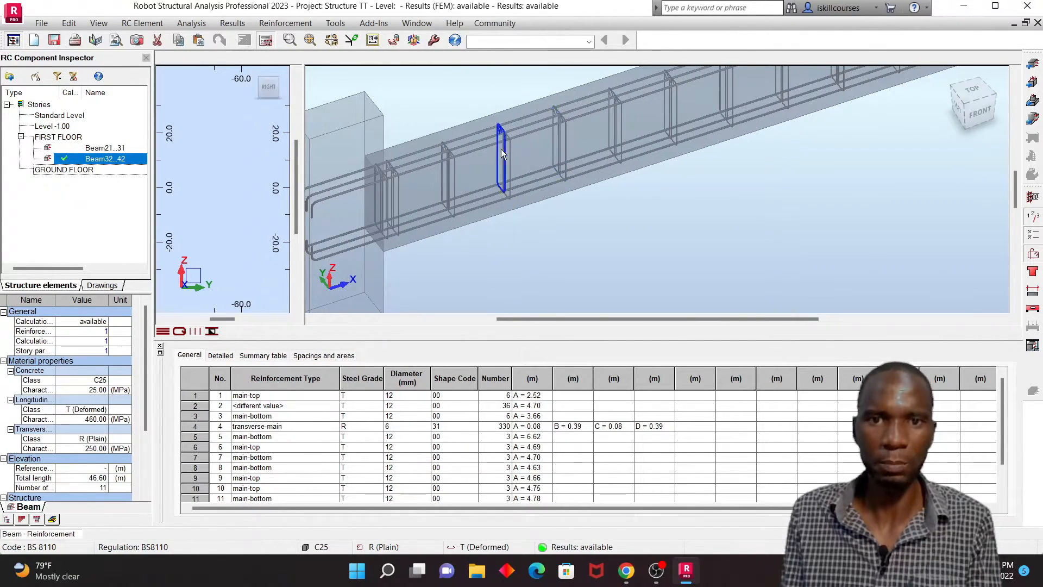
scroll(499, 148, "up", 4)
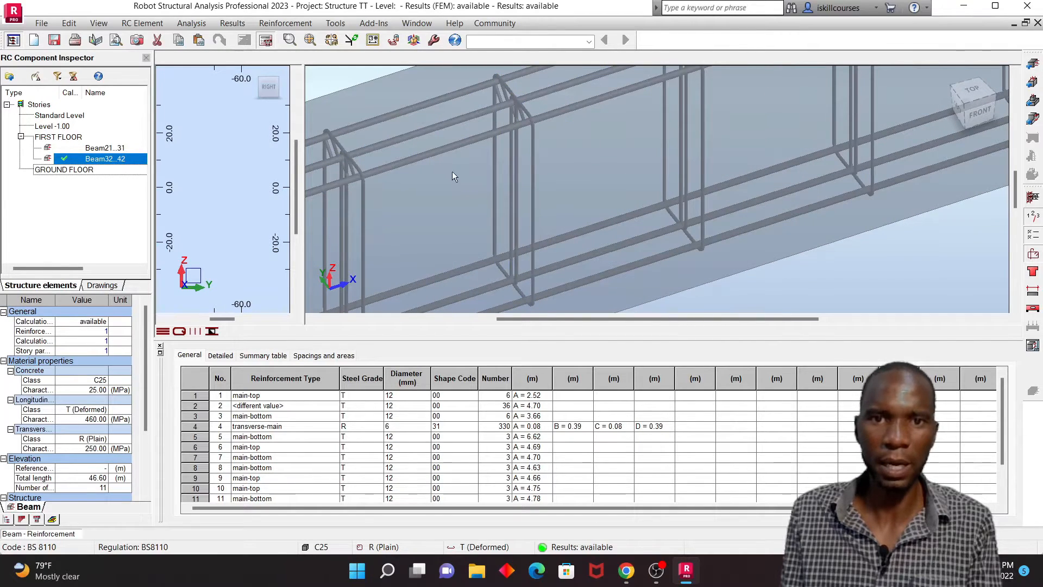
left_click(448, 153)
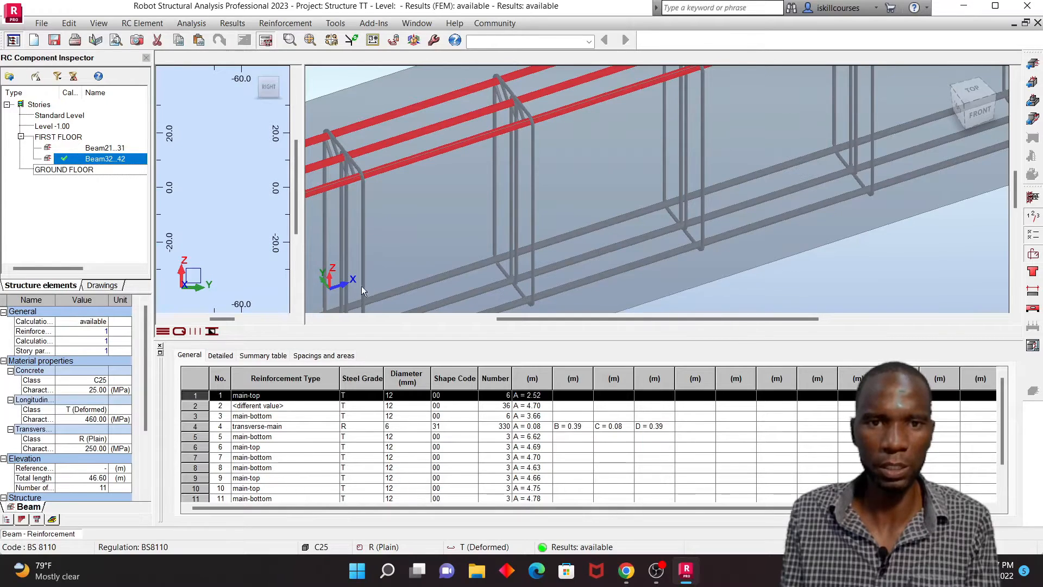
Identify the straight bars crossing the first inner supports and trace where the same bar type repeats along the beam
scroll(403, 230, "down", 6)
scroll(701, 148, "up", 3)
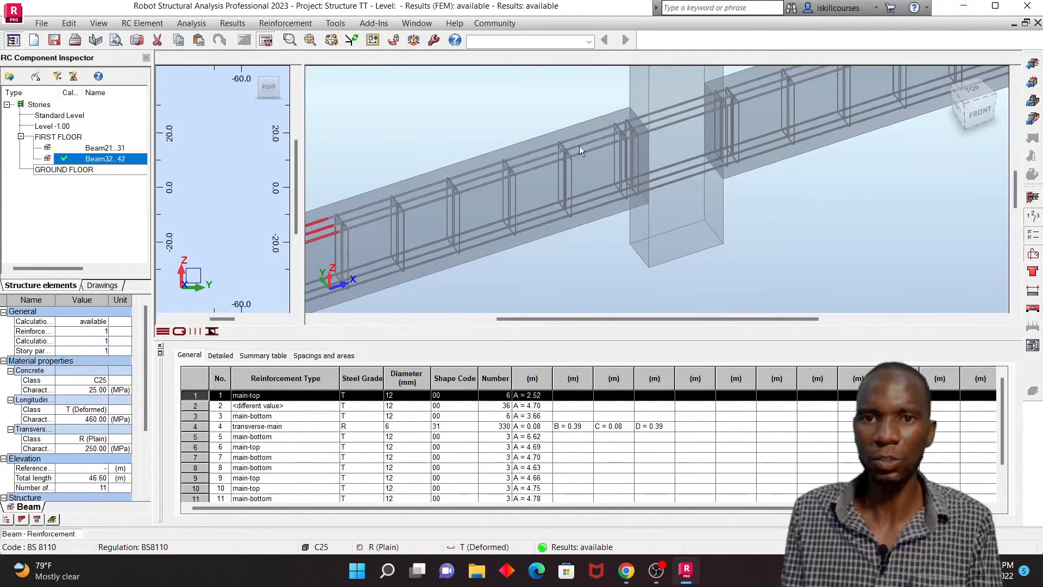
left_click(417, 217)
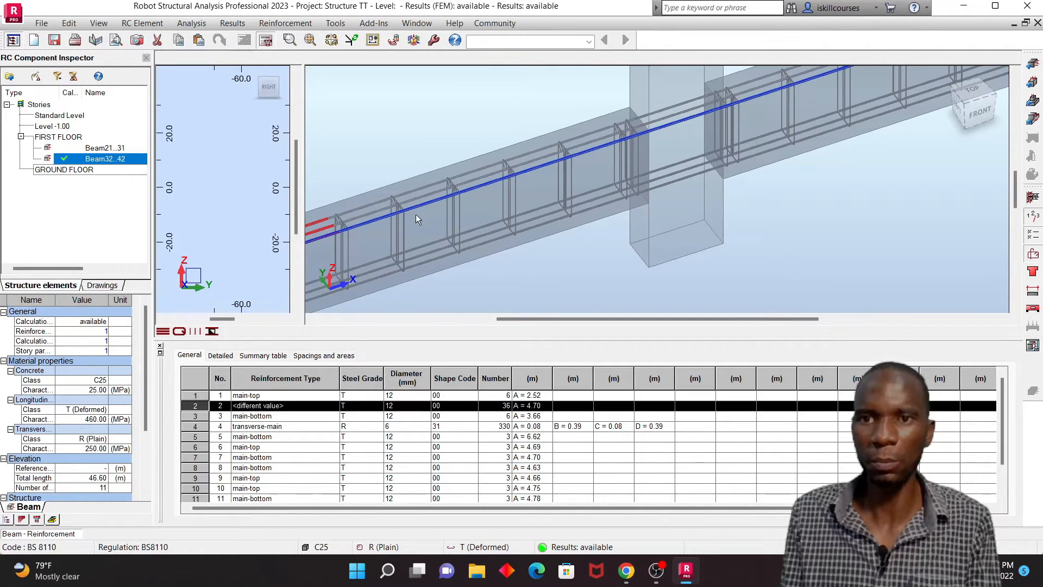
scroll(416, 215, "down", 5)
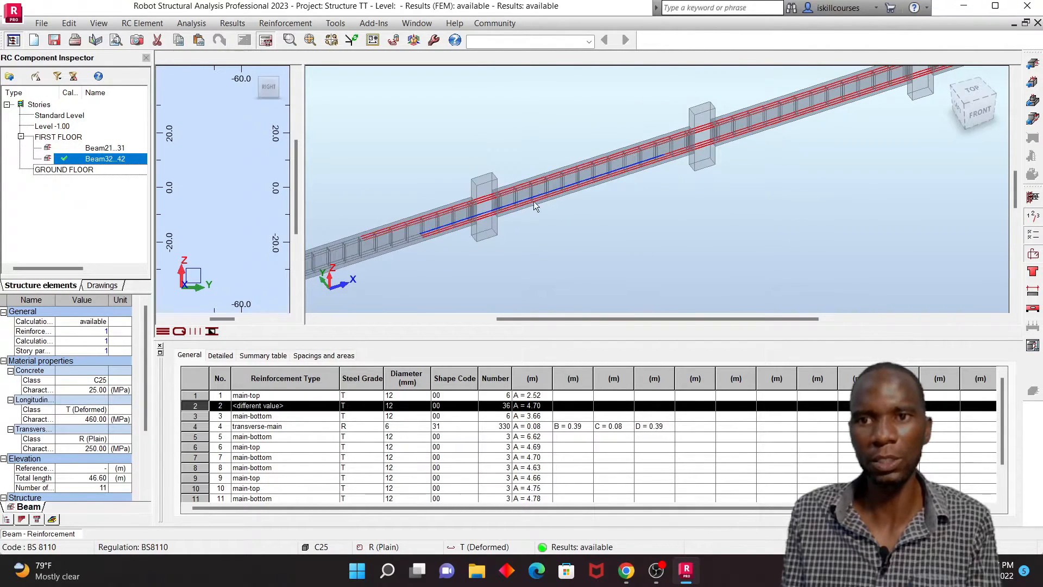
scroll(535, 205, "down", 5)
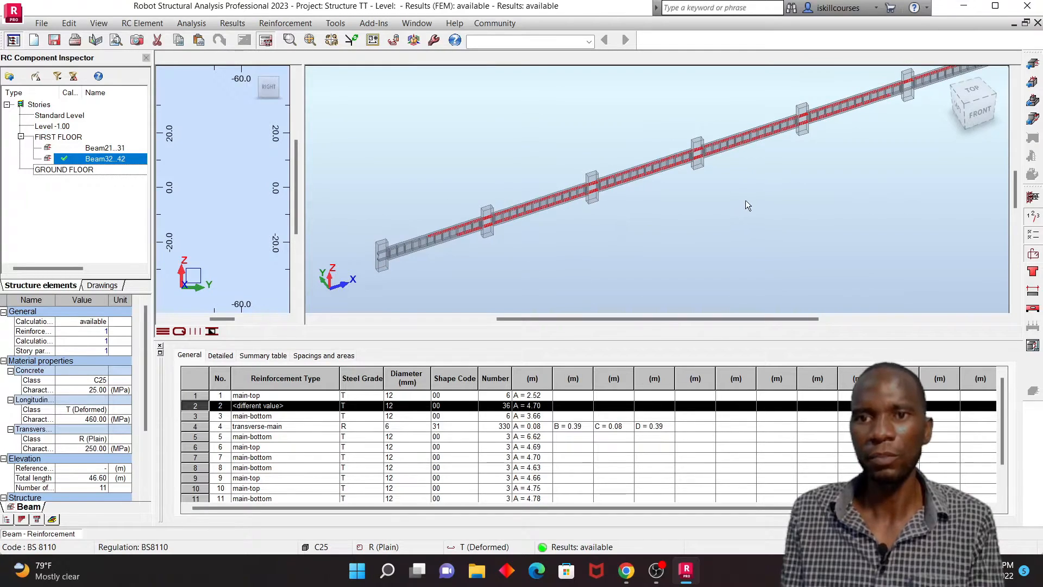
scroll(655, 156, "up", 5)
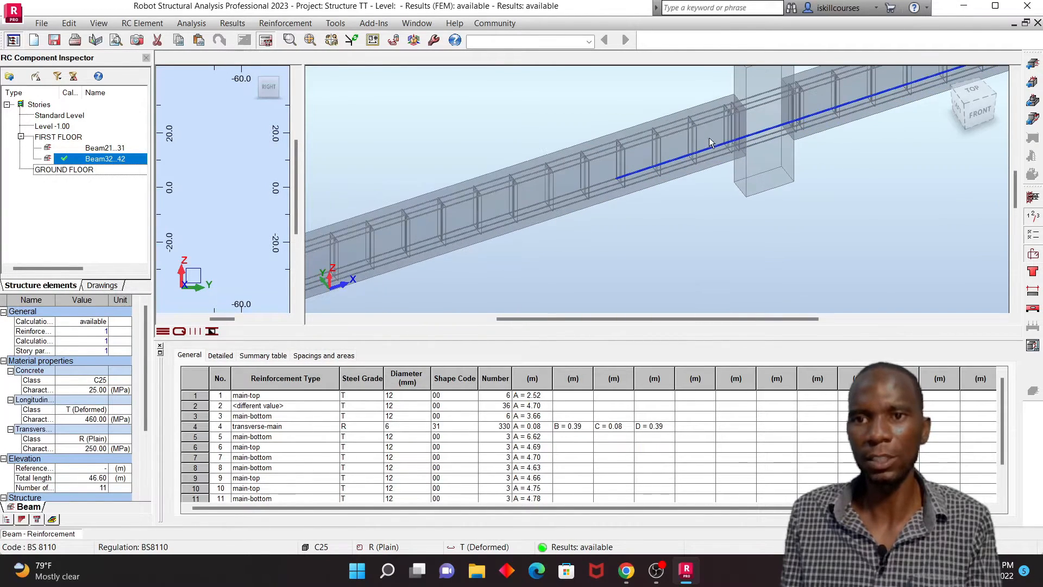
scroll(708, 137, "up", 1)
left_click(454, 255)
scroll(453, 257, "down", 1)
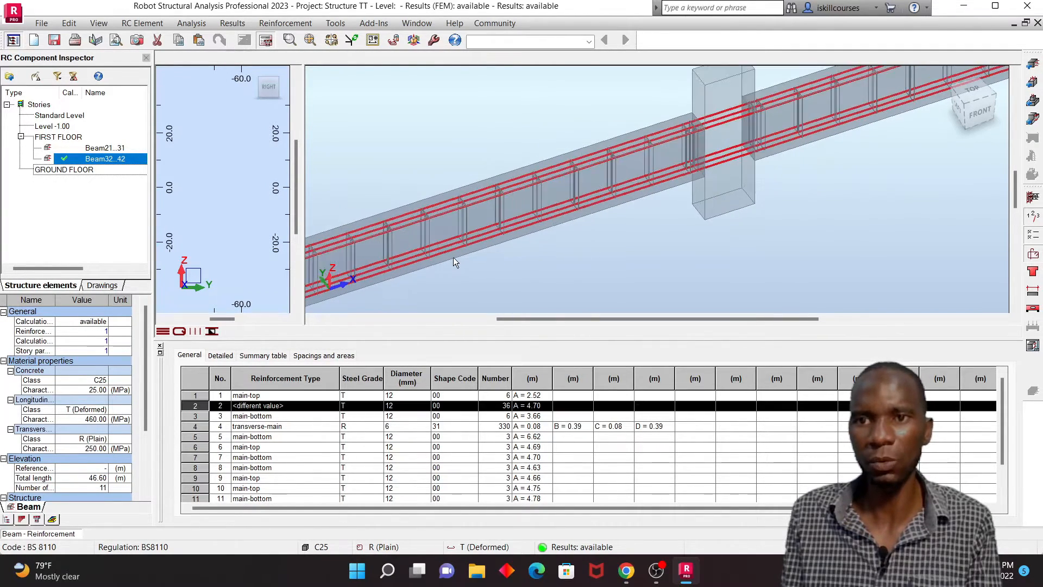
scroll(453, 256, "down", 2)
scroll(527, 233, "down", 3)
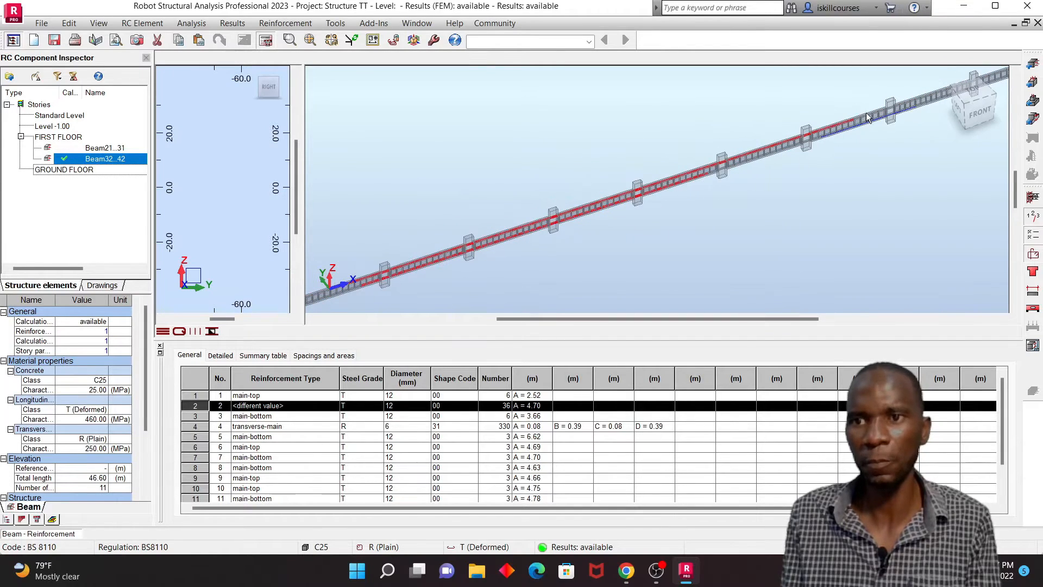
Identify the main-bottom bars of a span farther along the beam and follow the reinforcement towards the far end
scroll(867, 117, "up", 5)
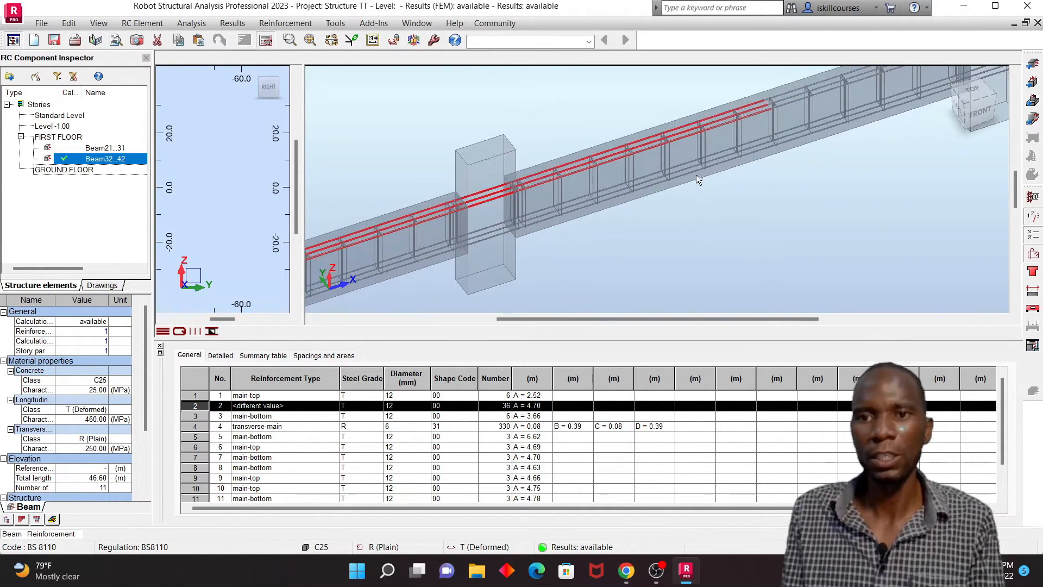
left_click(694, 171)
scroll(574, 238, "down", 3)
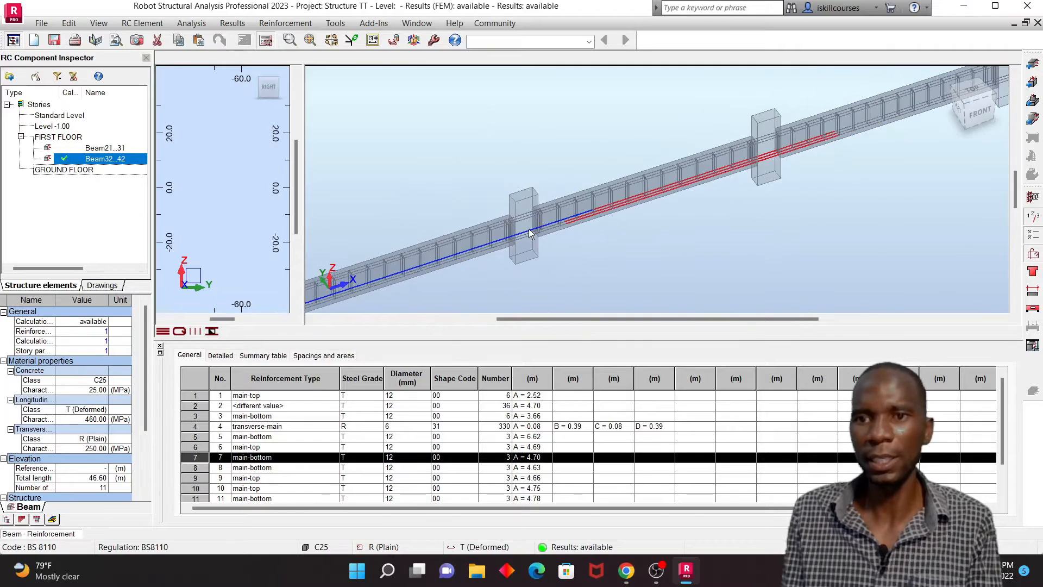
scroll(529, 229, "down", 4)
scroll(747, 156, "up", 4)
scroll(746, 157, "up", 2)
scroll(690, 187, "down", 3)
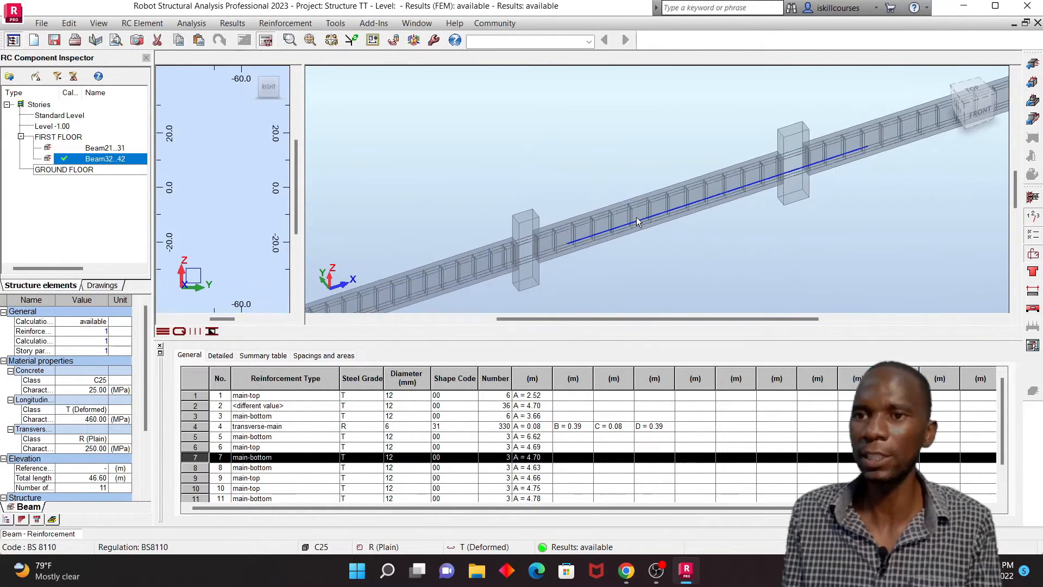
scroll(638, 221, "down", 4)
scroll(859, 159, "up", 4)
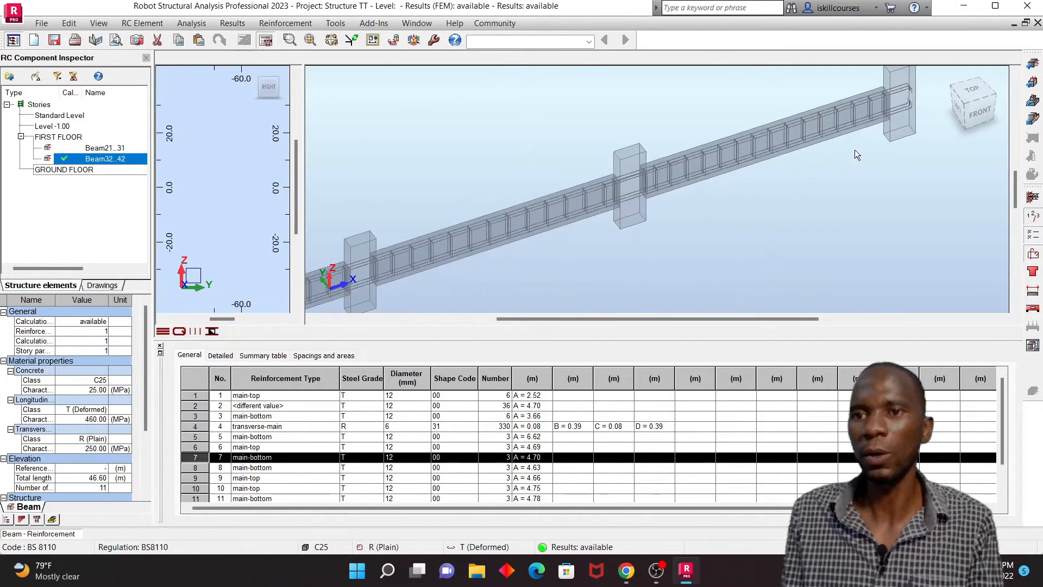
Examine the bottom bars in the last span, the top bars over its inner support and the anchorage at the end column
scroll(800, 156, "up", 4)
left_click(753, 139)
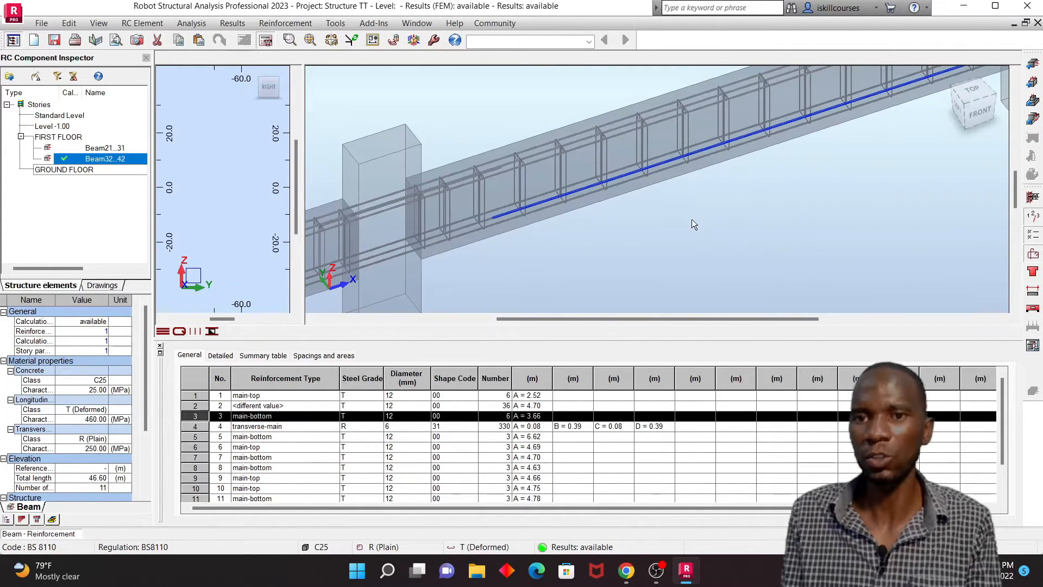
left_click(713, 227)
scroll(660, 139, "down", 3)
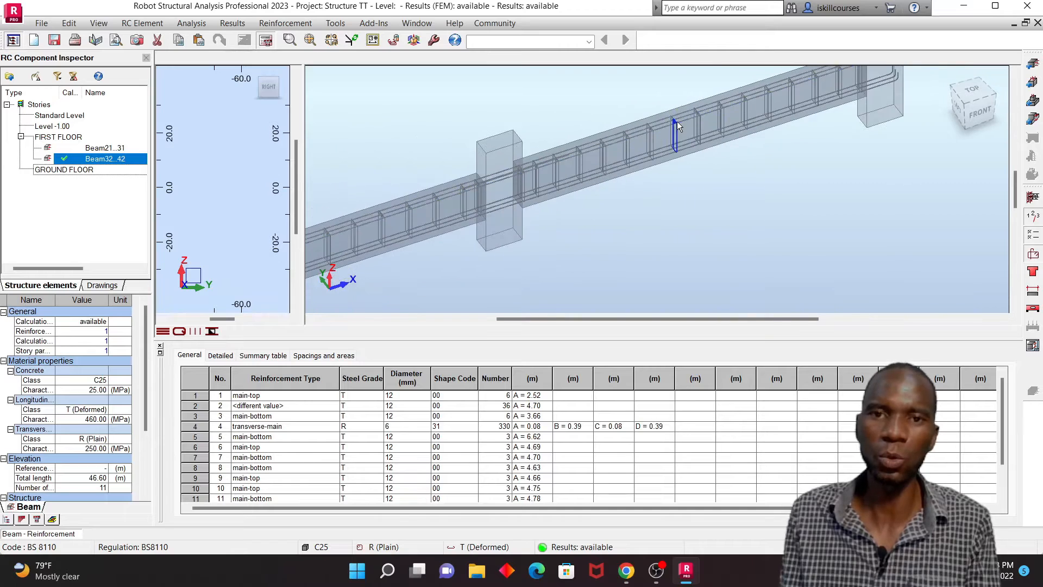
scroll(676, 122, "down", 2)
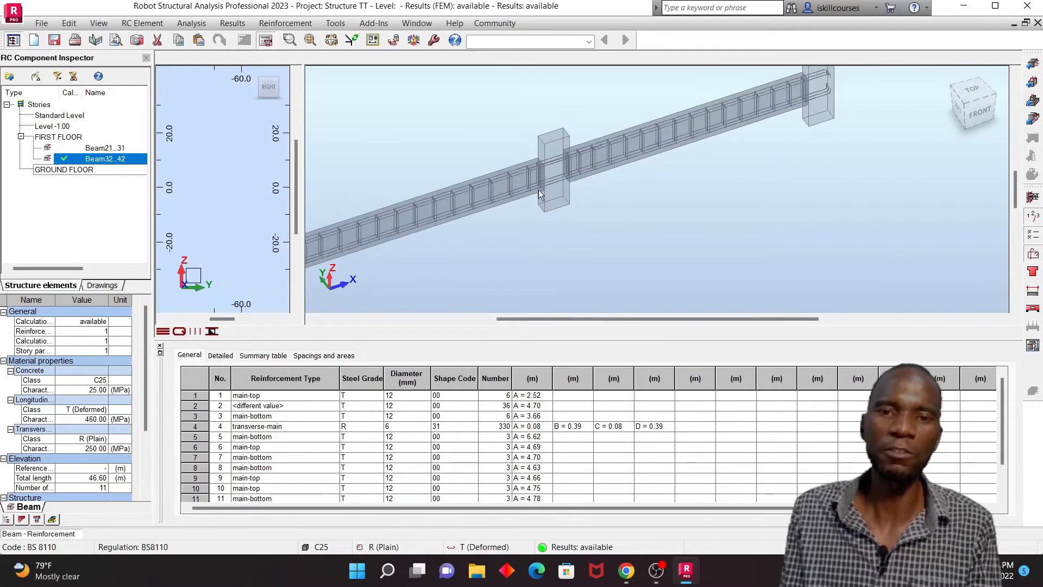
scroll(616, 144, "up", 5)
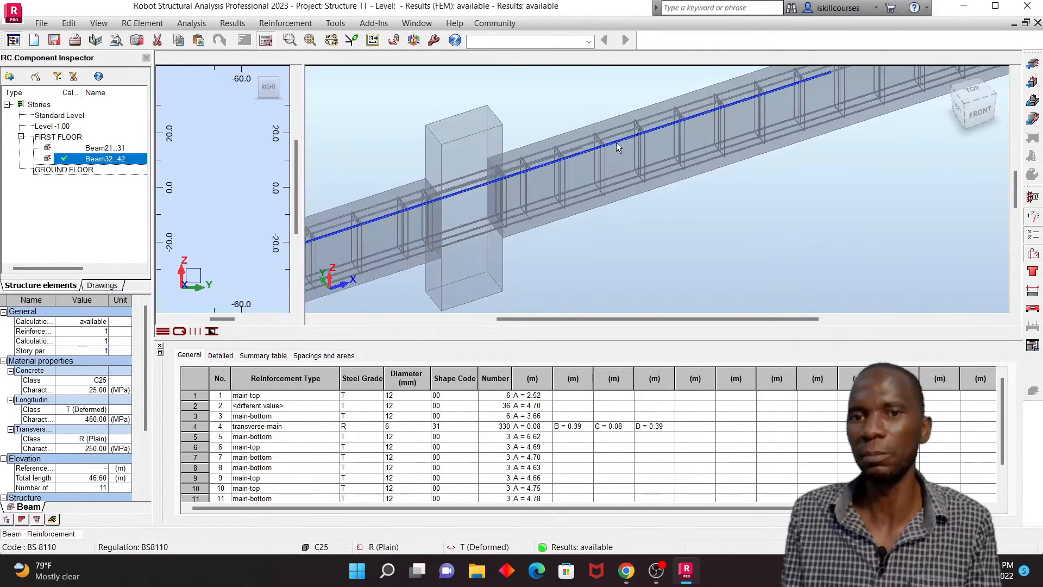
scroll(593, 217, "down", 5)
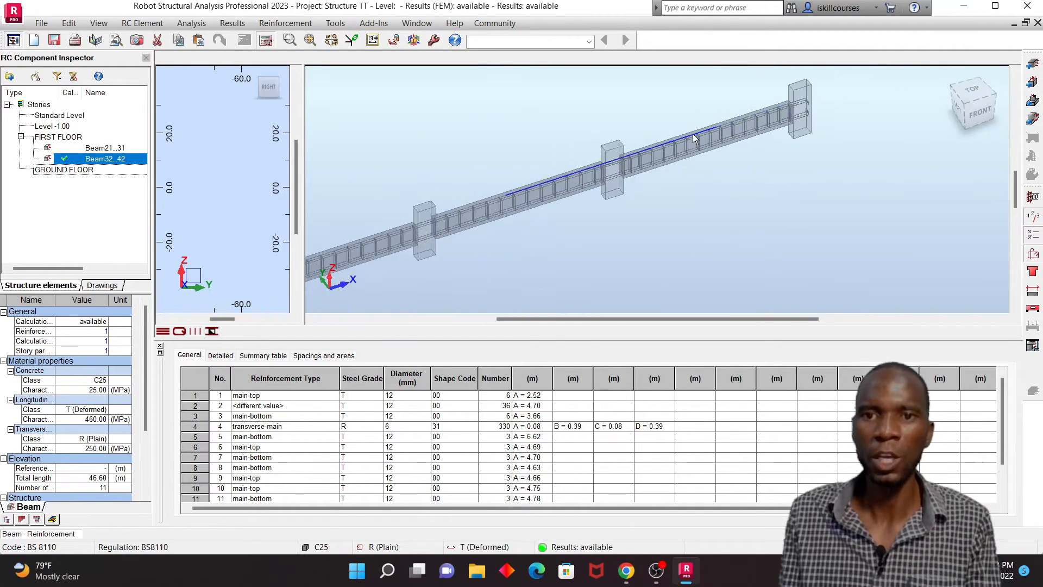
scroll(617, 194, "down", 3)
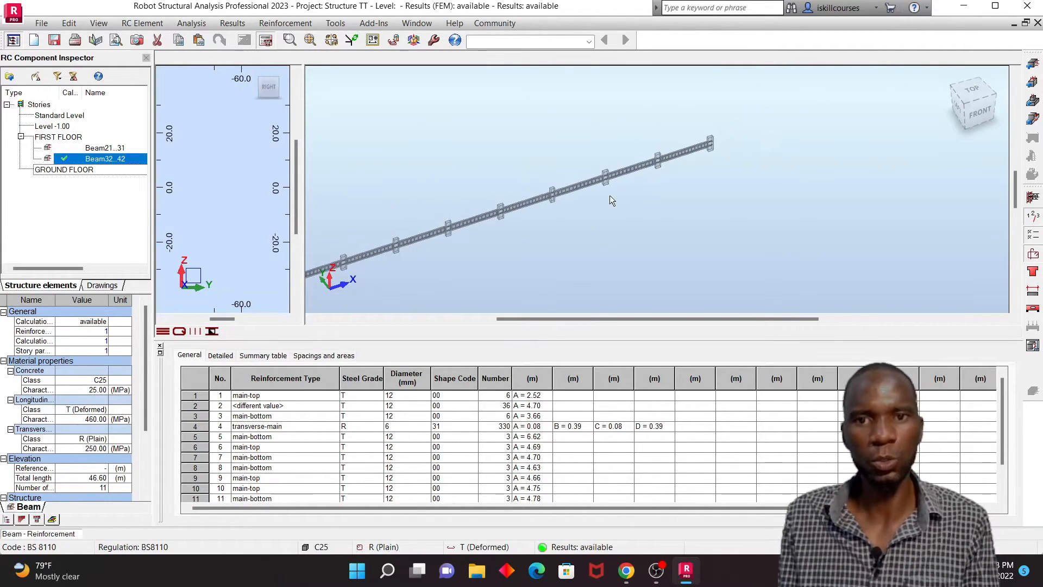
scroll(712, 152, "up", 3)
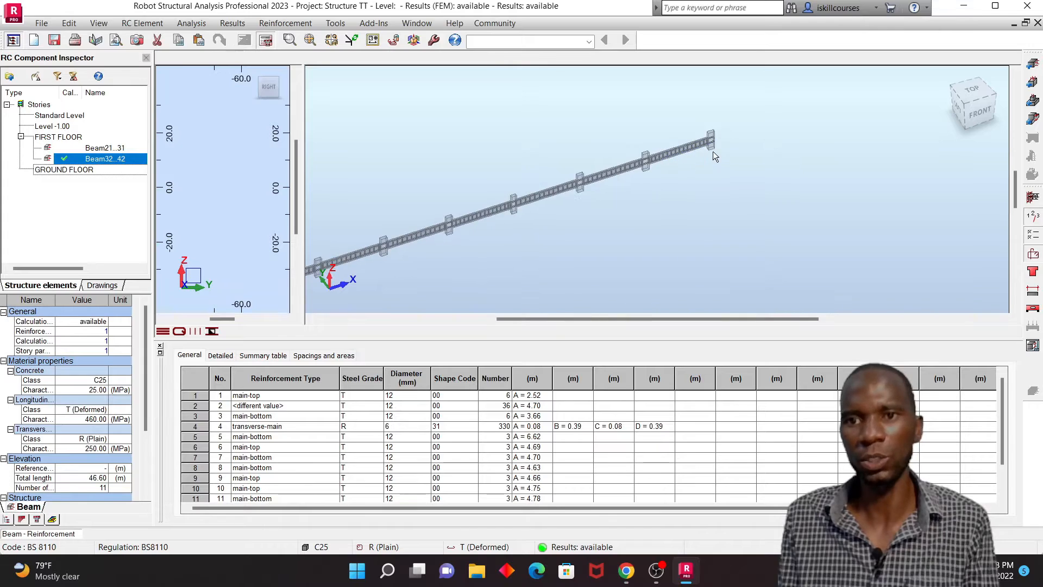
scroll(725, 129, "up", 5)
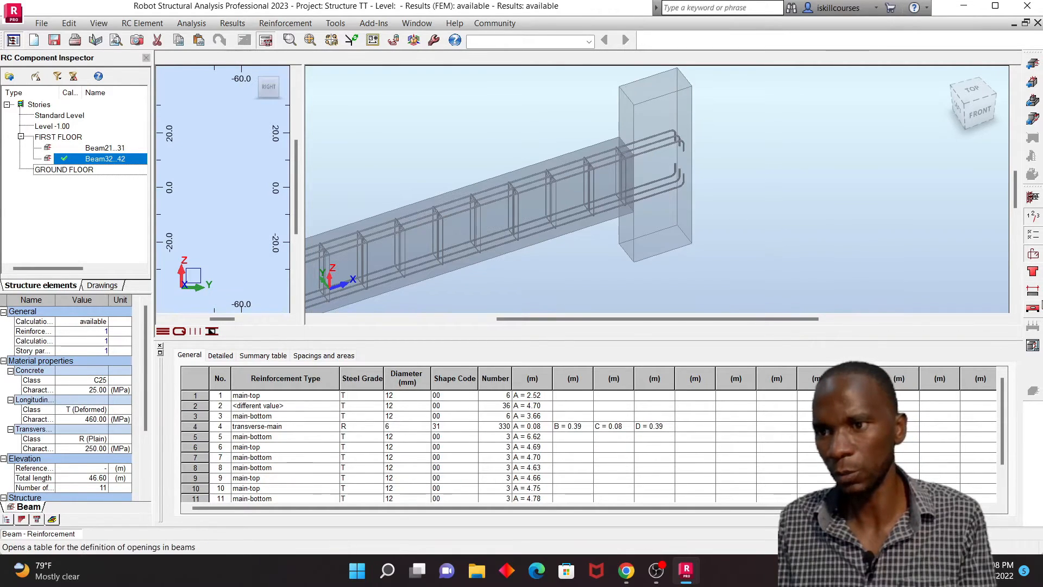
Generate the final reinforcement drawings of Beam32..42 and go through them to page 6
left_click(1030, 347)
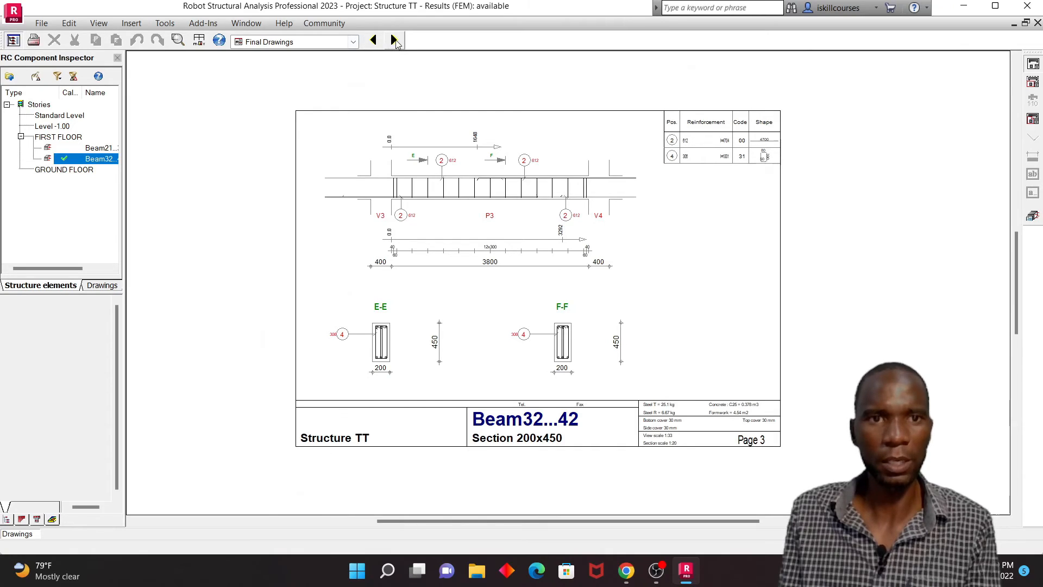
left_click(394, 41)
left_click(394, 40)
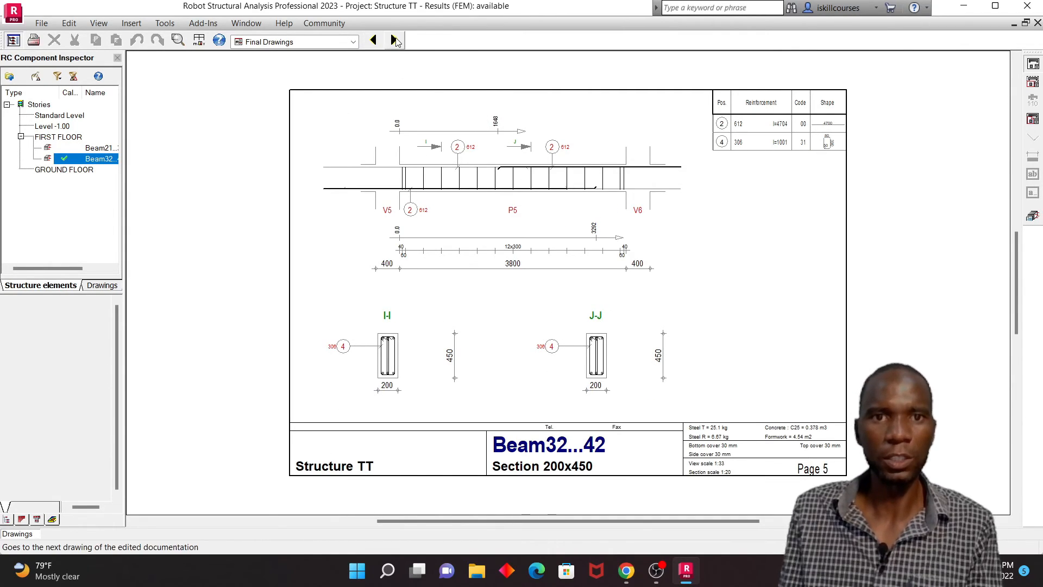
left_click(393, 41)
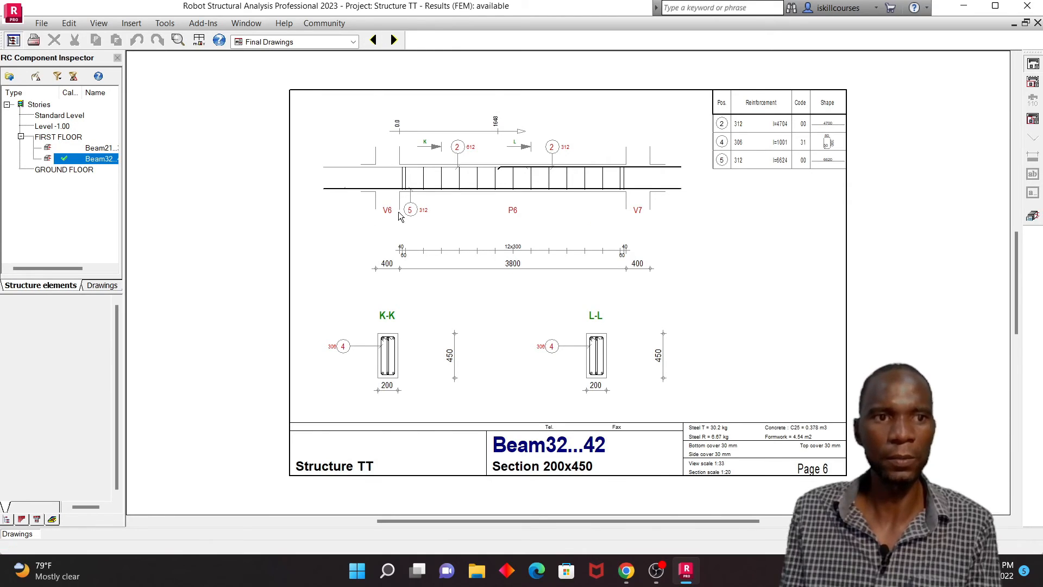
Examine the span P6 drawing, including its bar marks, stirrup spacing, sections K-K and L-L and the bar schedule
scroll(451, 282, "down", 2)
scroll(524, 234, "up", 5)
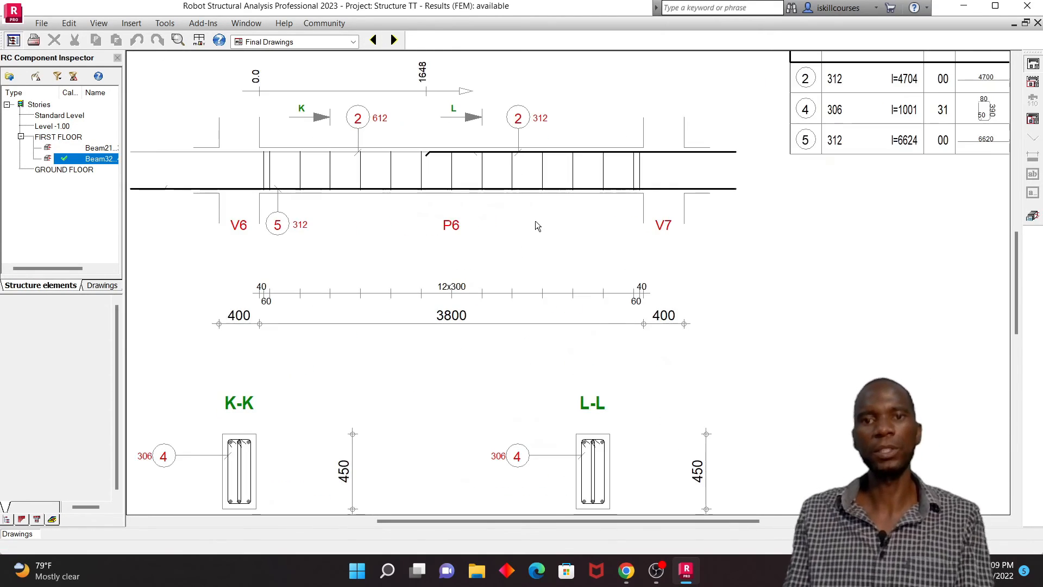
scroll(455, 264, "down", 2)
scroll(456, 266, "down", 2)
scroll(456, 277, "up", 2)
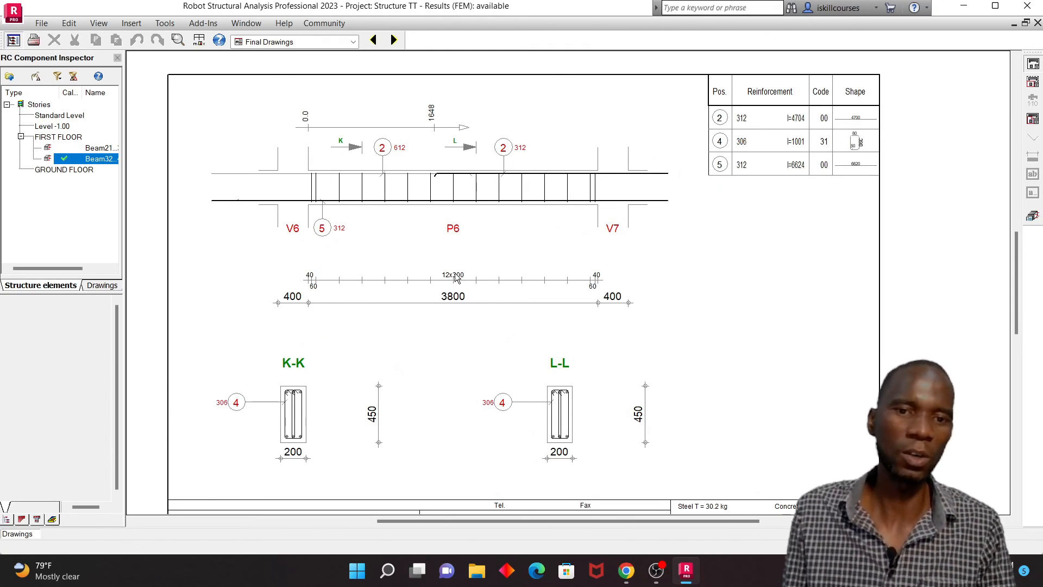